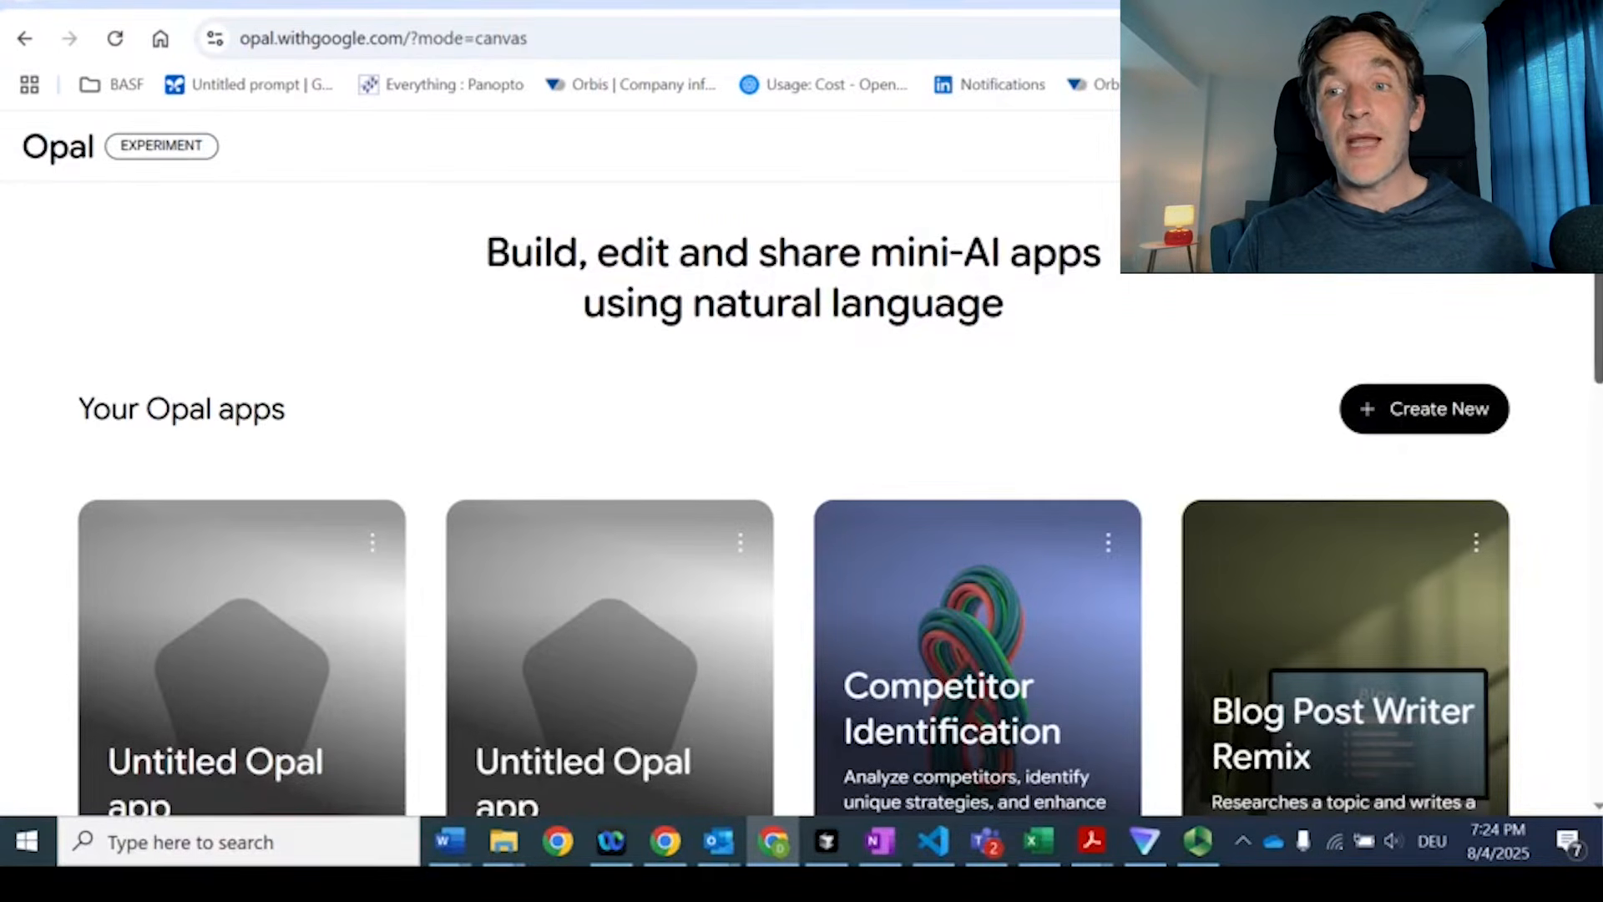
# Look through the existing apps and the gallery of sample apps made by the Opal Team.
pyautogui.scroll(-7, 1570, 436)
pyautogui.scroll(-2, 1570, 451)
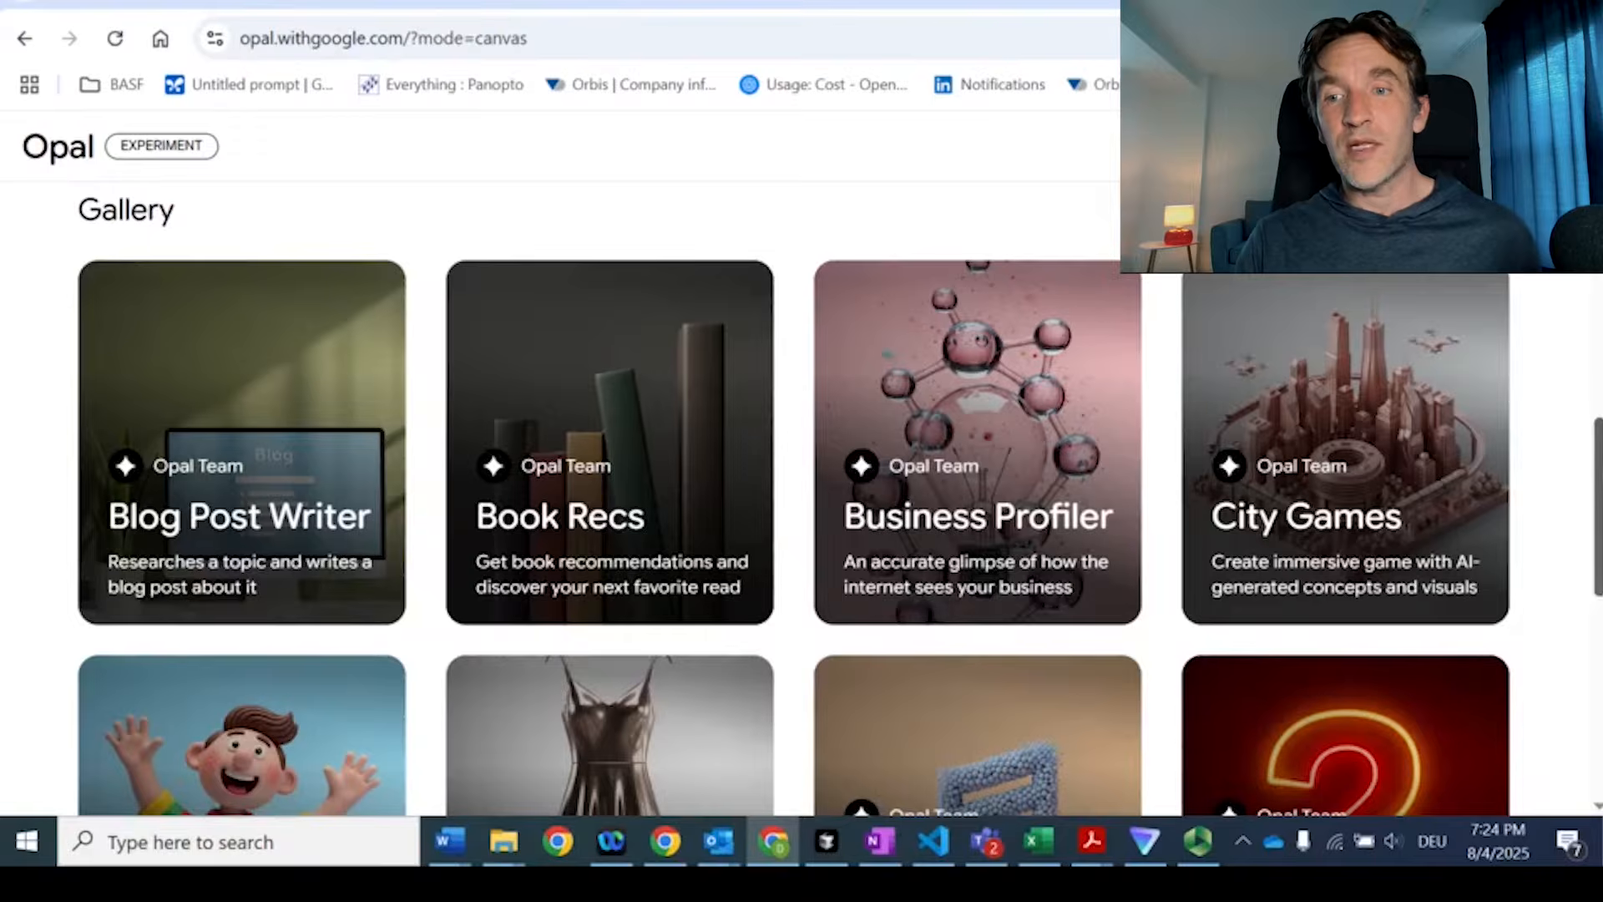
pyautogui.scroll(-2, 1587, 476)
pyautogui.scroll(-3, 801, 501)
pyautogui.scroll(4, 802, 501)
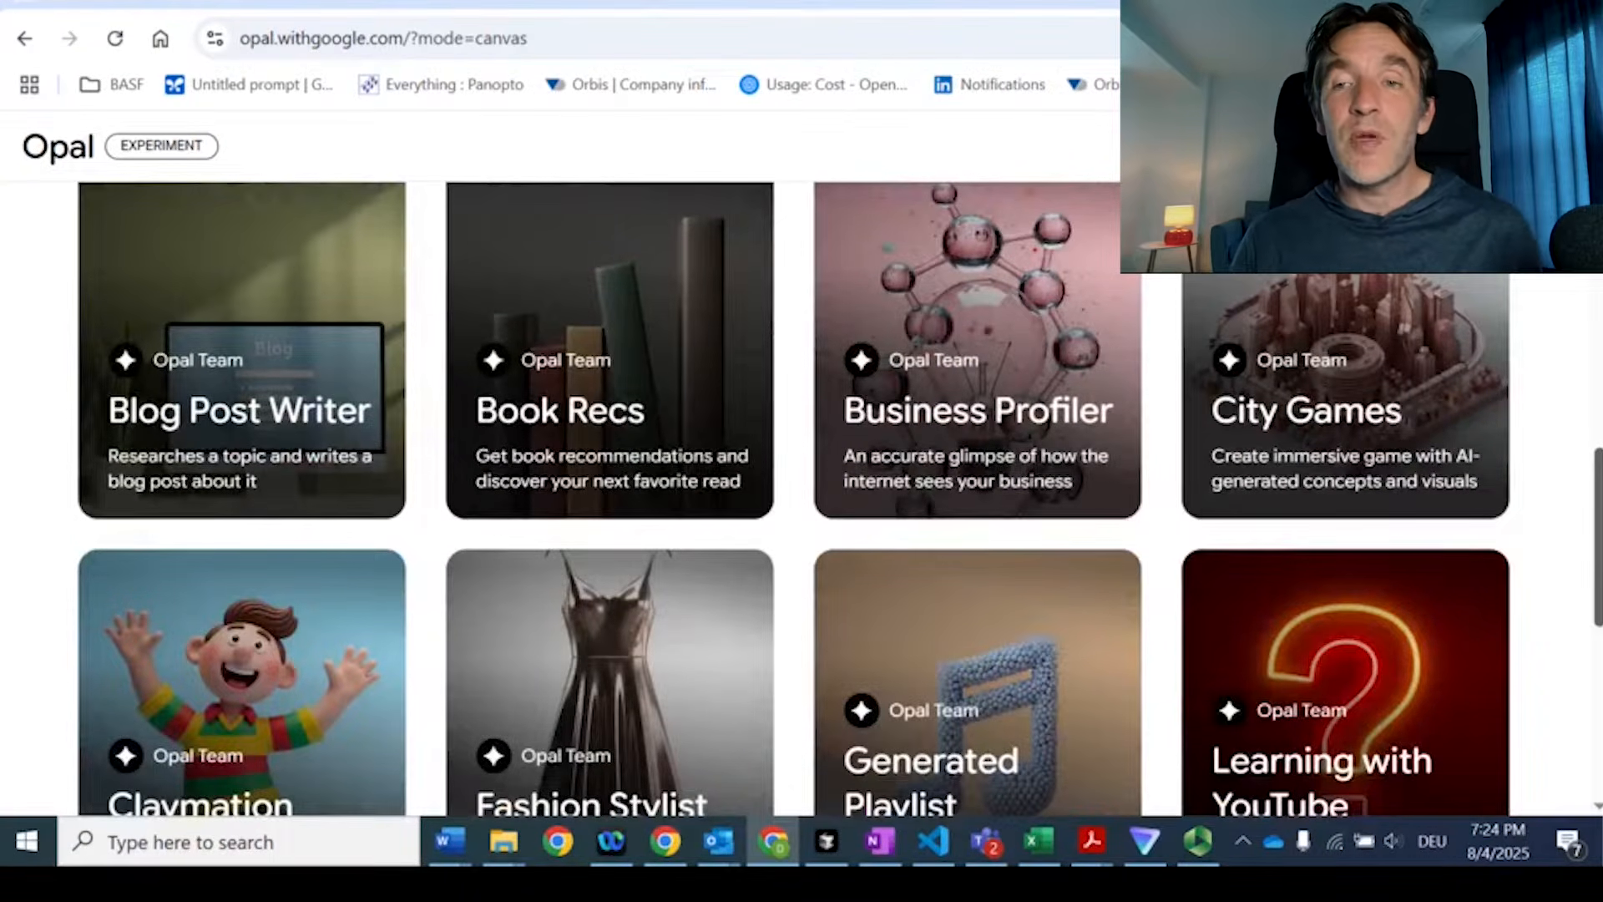
pyautogui.moveTo(1598, 521); pyautogui.dragTo(1593, 288)
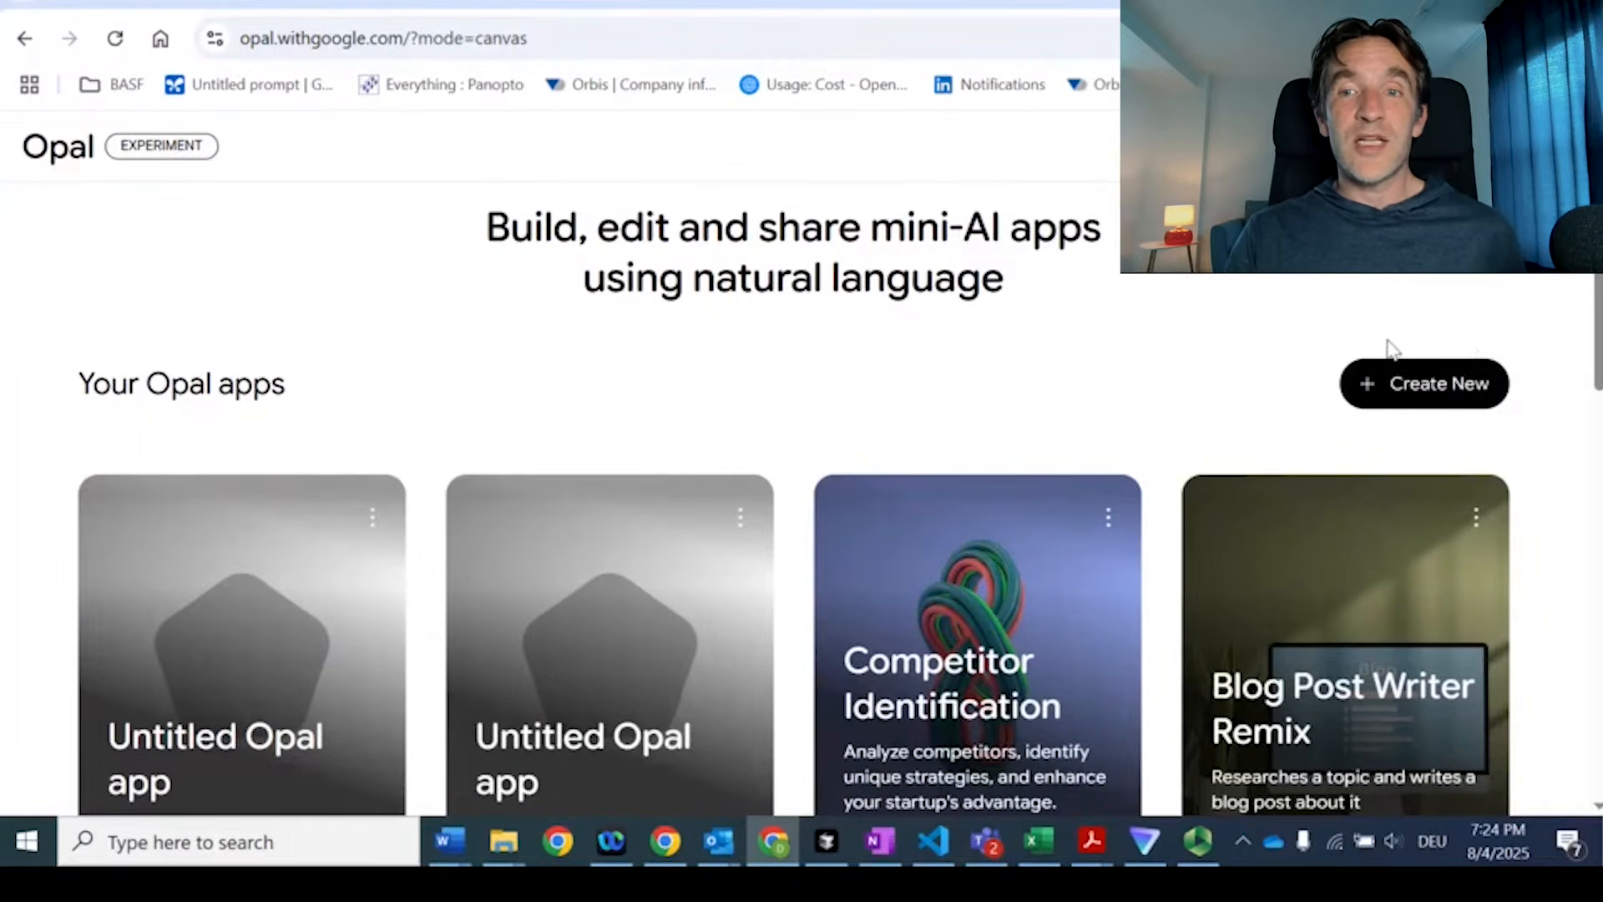
# Create a new app and begin its build description with "The user will provide a value proposition of a startup".
pyautogui.click(1417, 401)
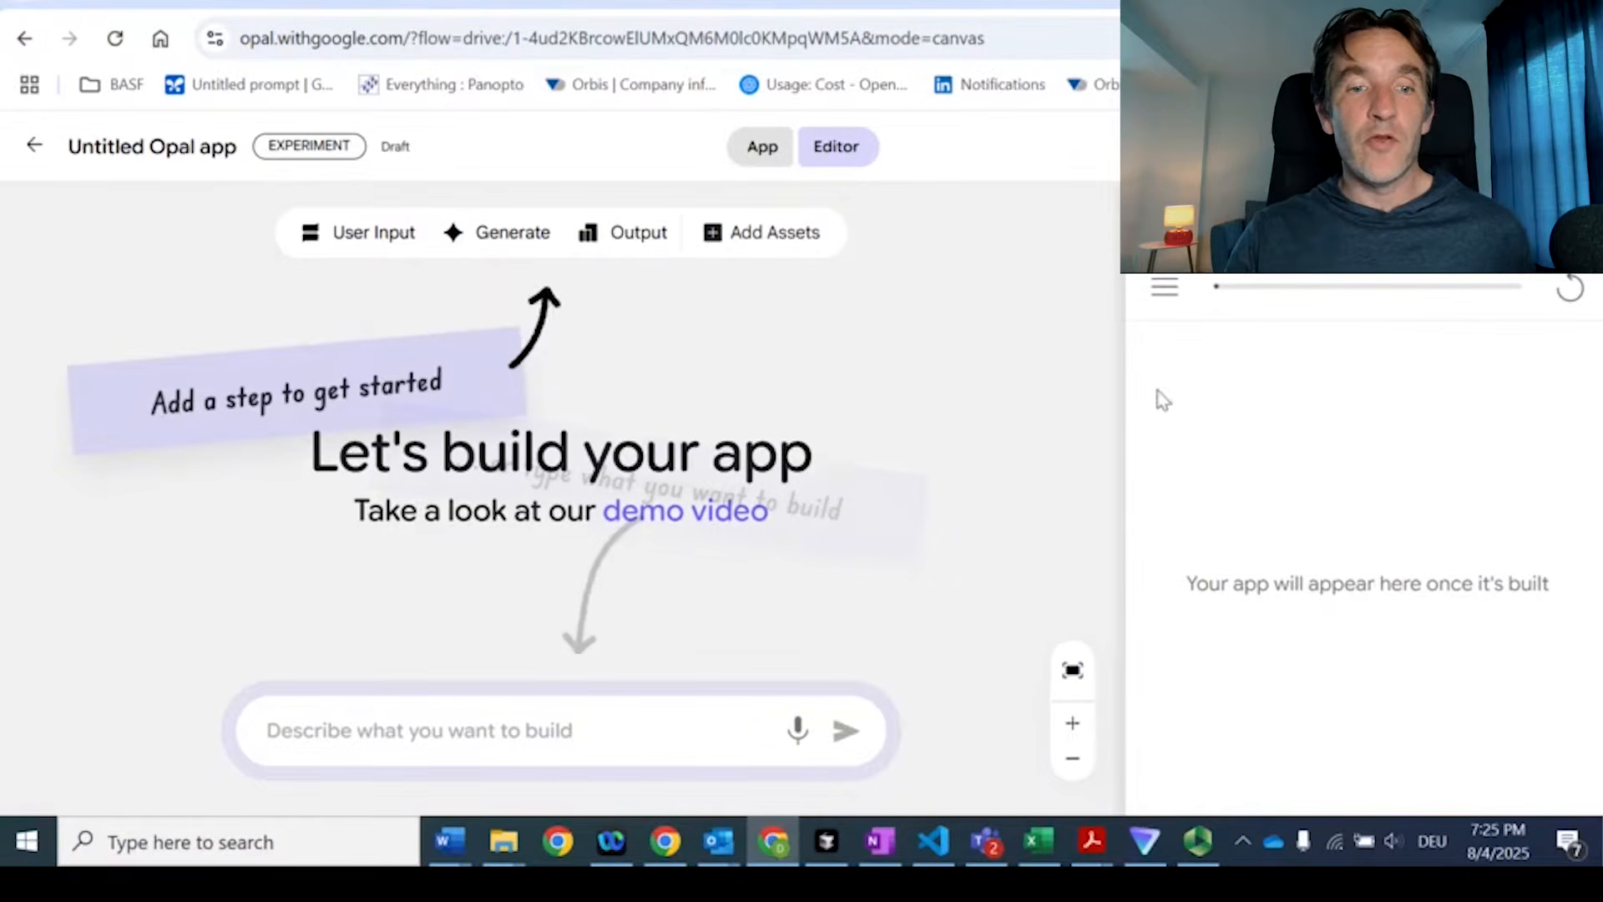
pyautogui.click(385, 733)
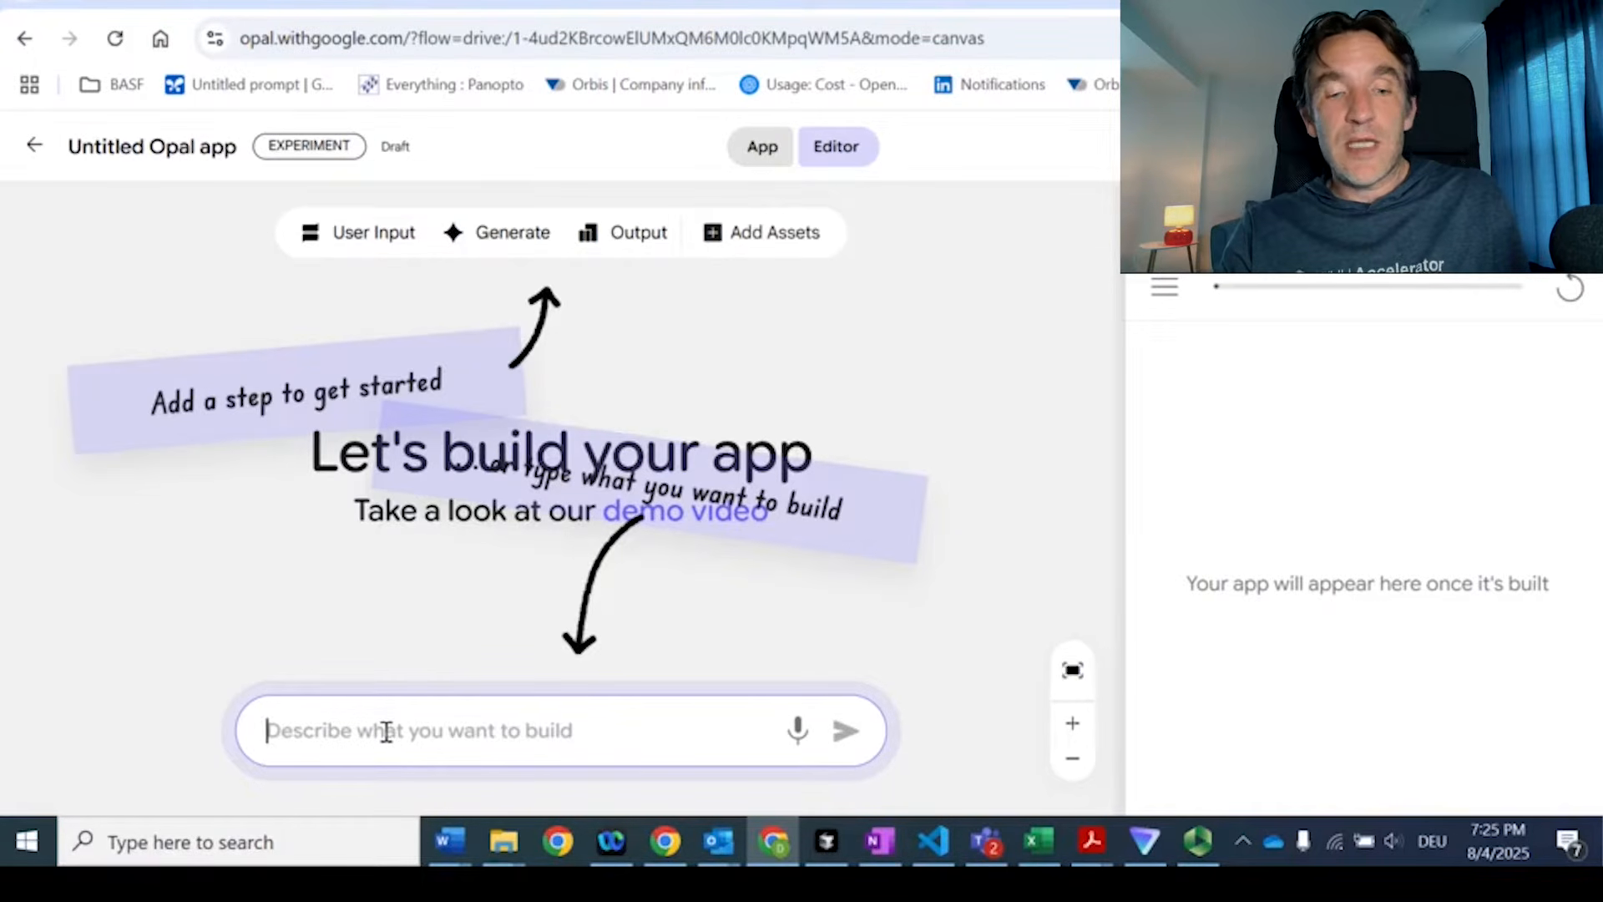
pyautogui.write('The user ')
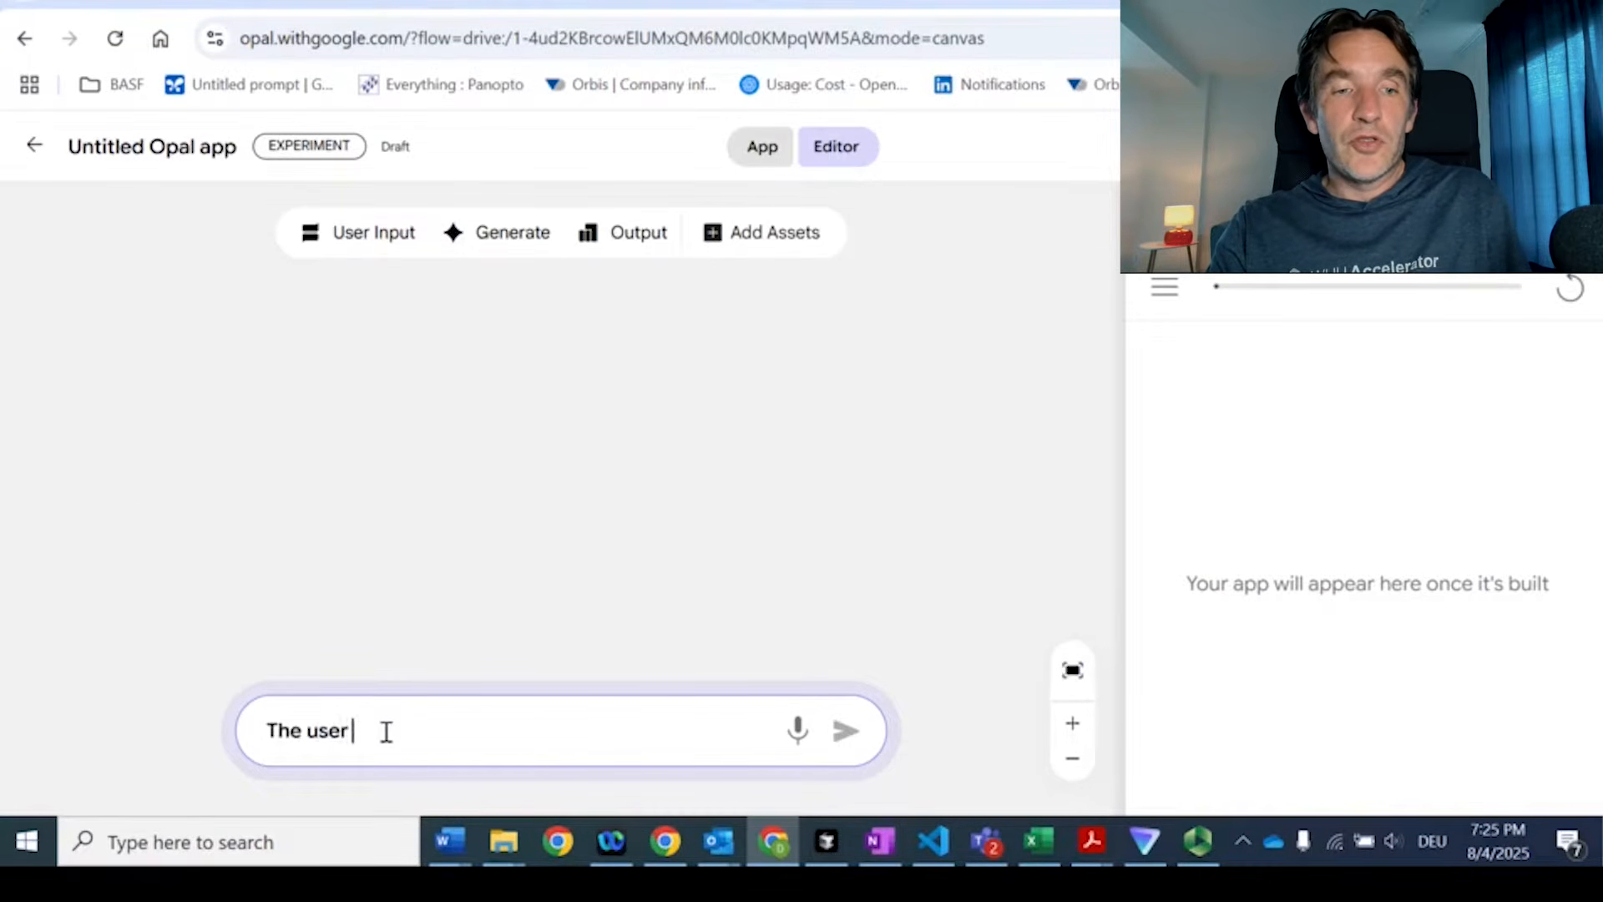
pyautogui.write('will provide ')
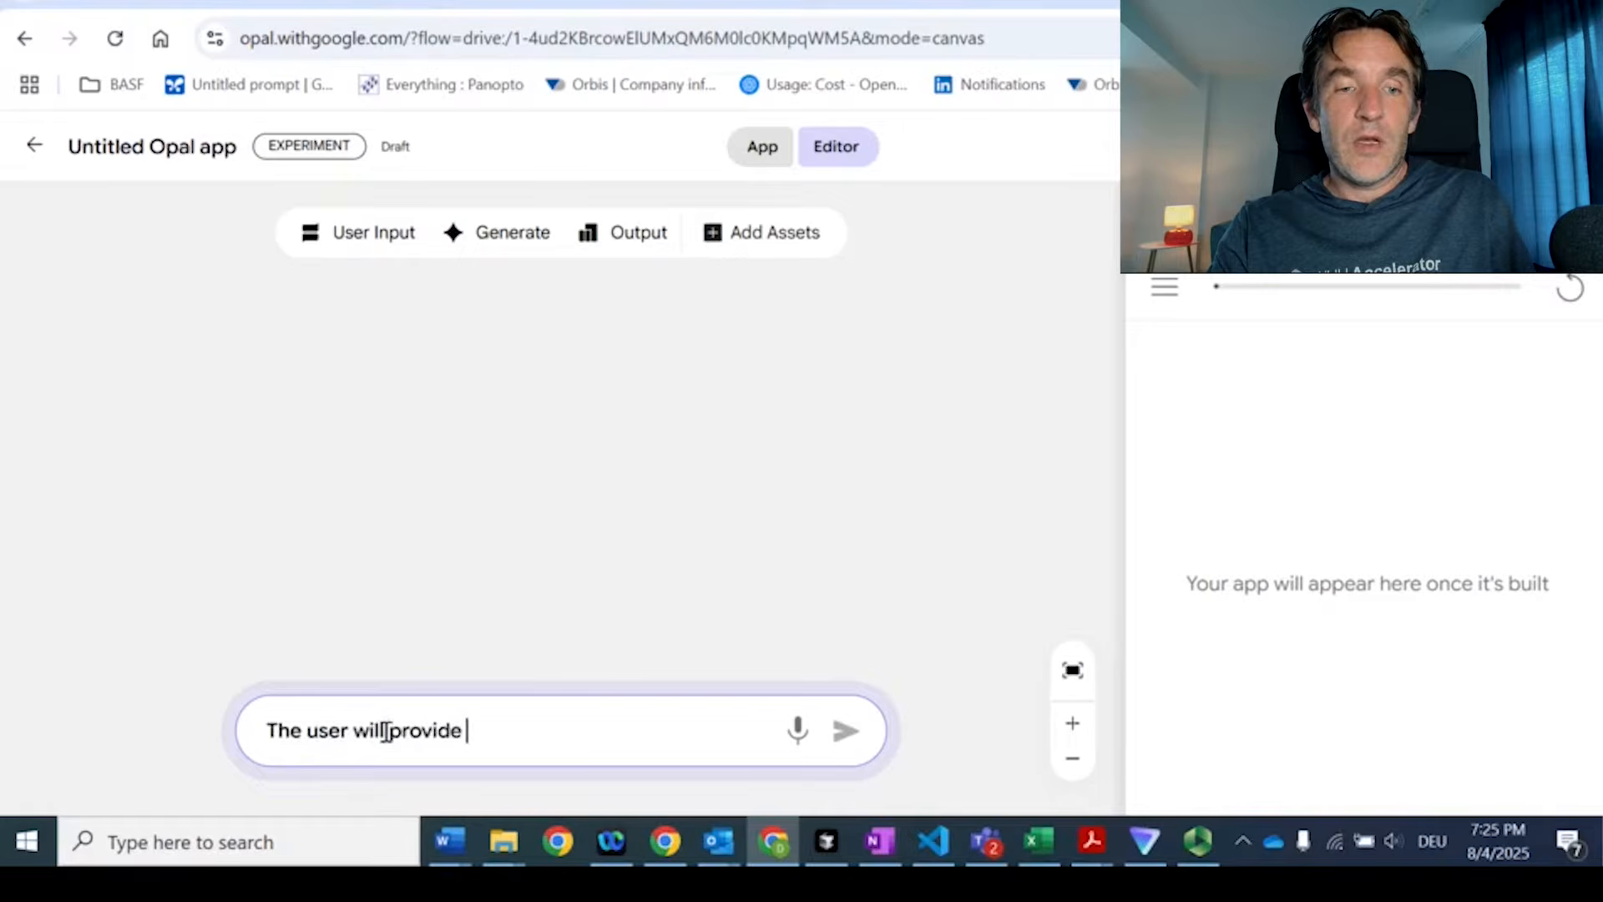
pyautogui.write('a valu')
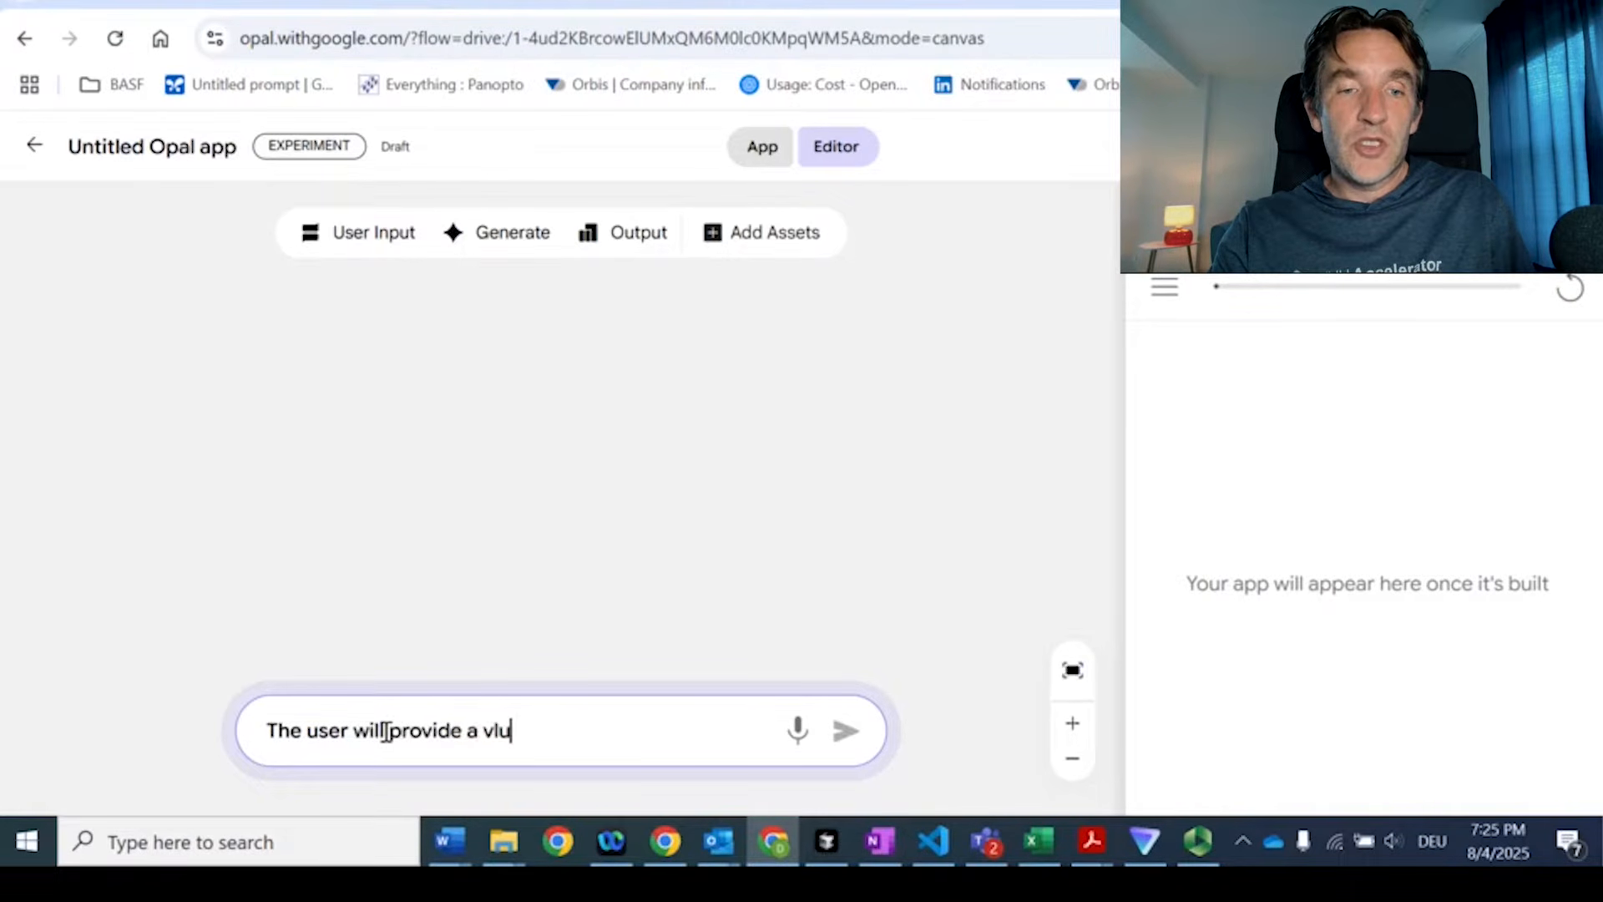
pyautogui.press('BackSpace')
pyautogui.press('BackSpace')
pyautogui.write('alue prop')
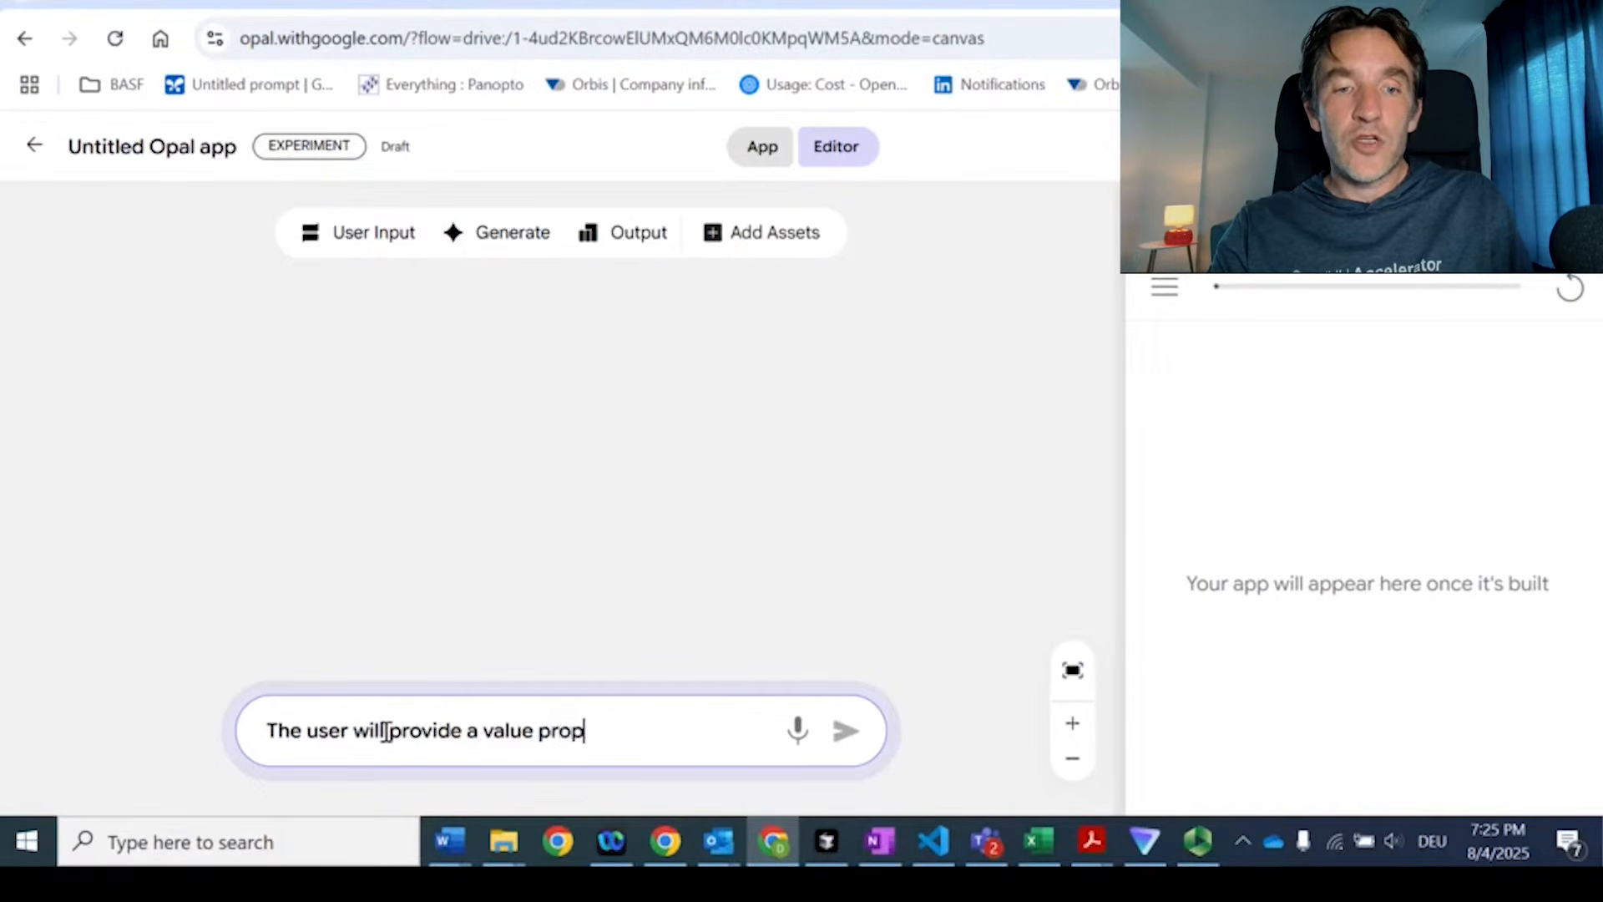
pyautogui.write('osition of a s')
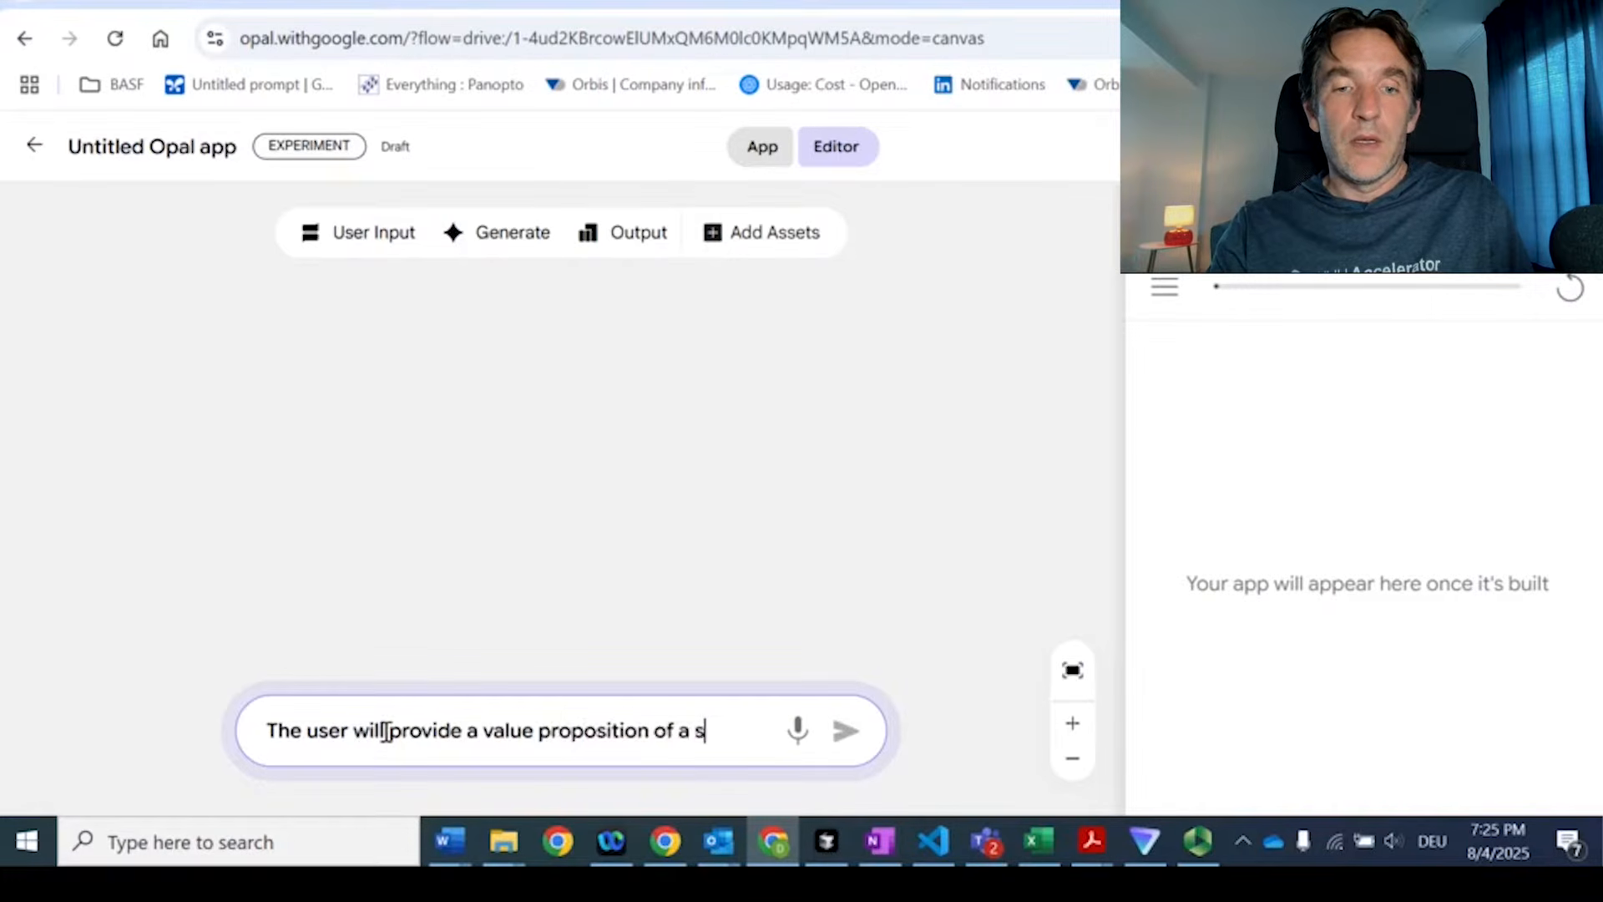
pyautogui.write('tartup')
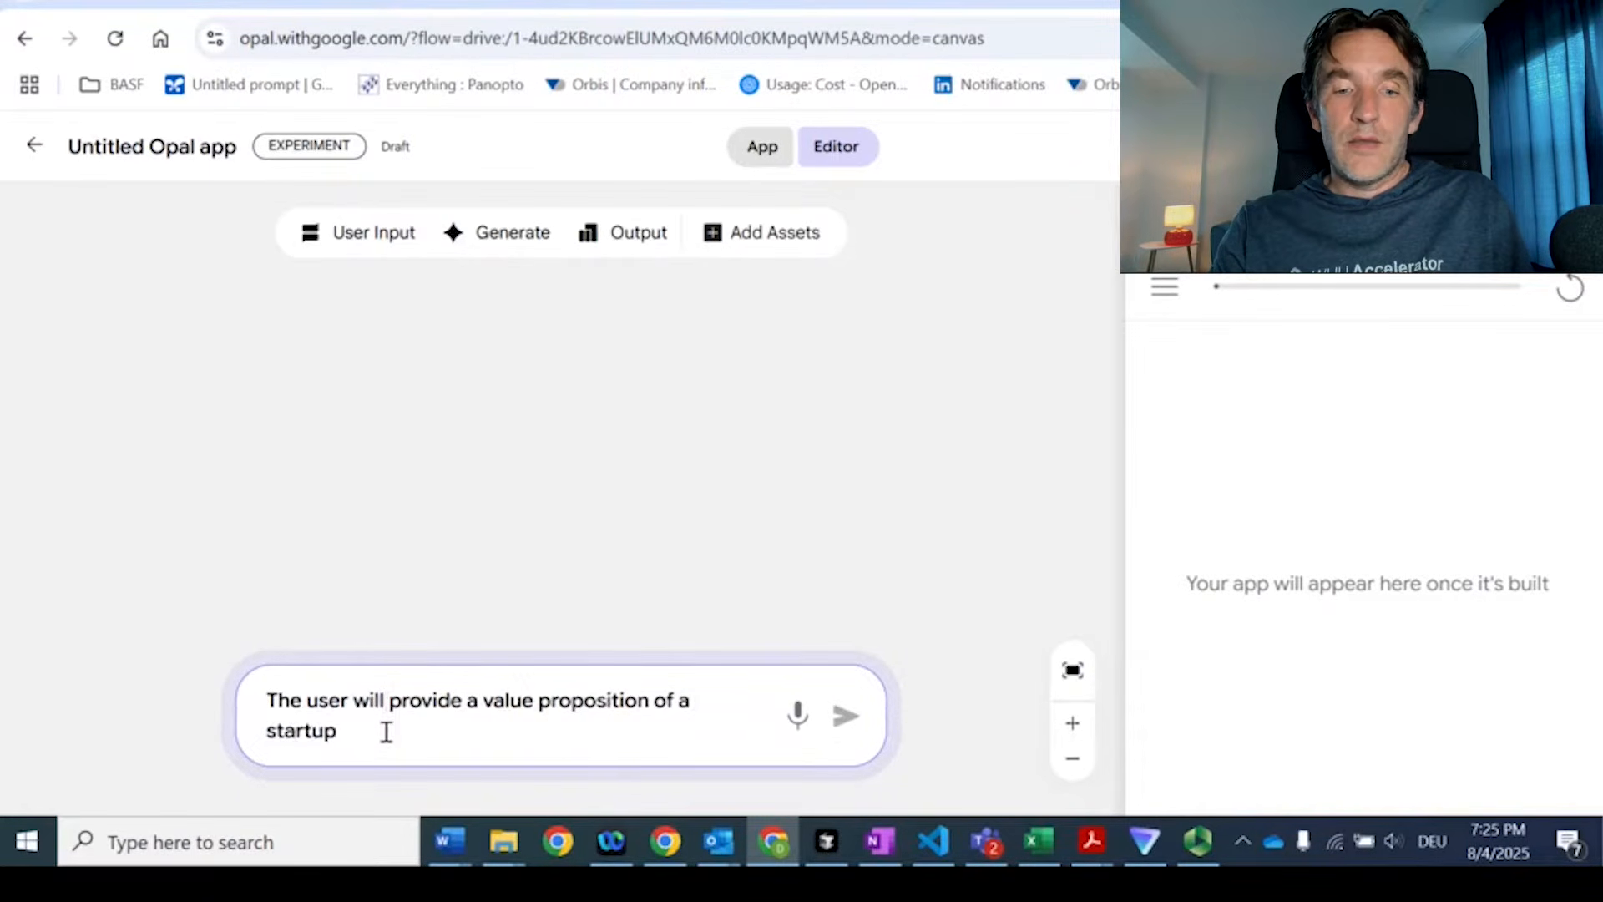
# Continue the build description with ". The application should engage in a competitor analysis for this startup".
pyautogui.write(' . The appl')
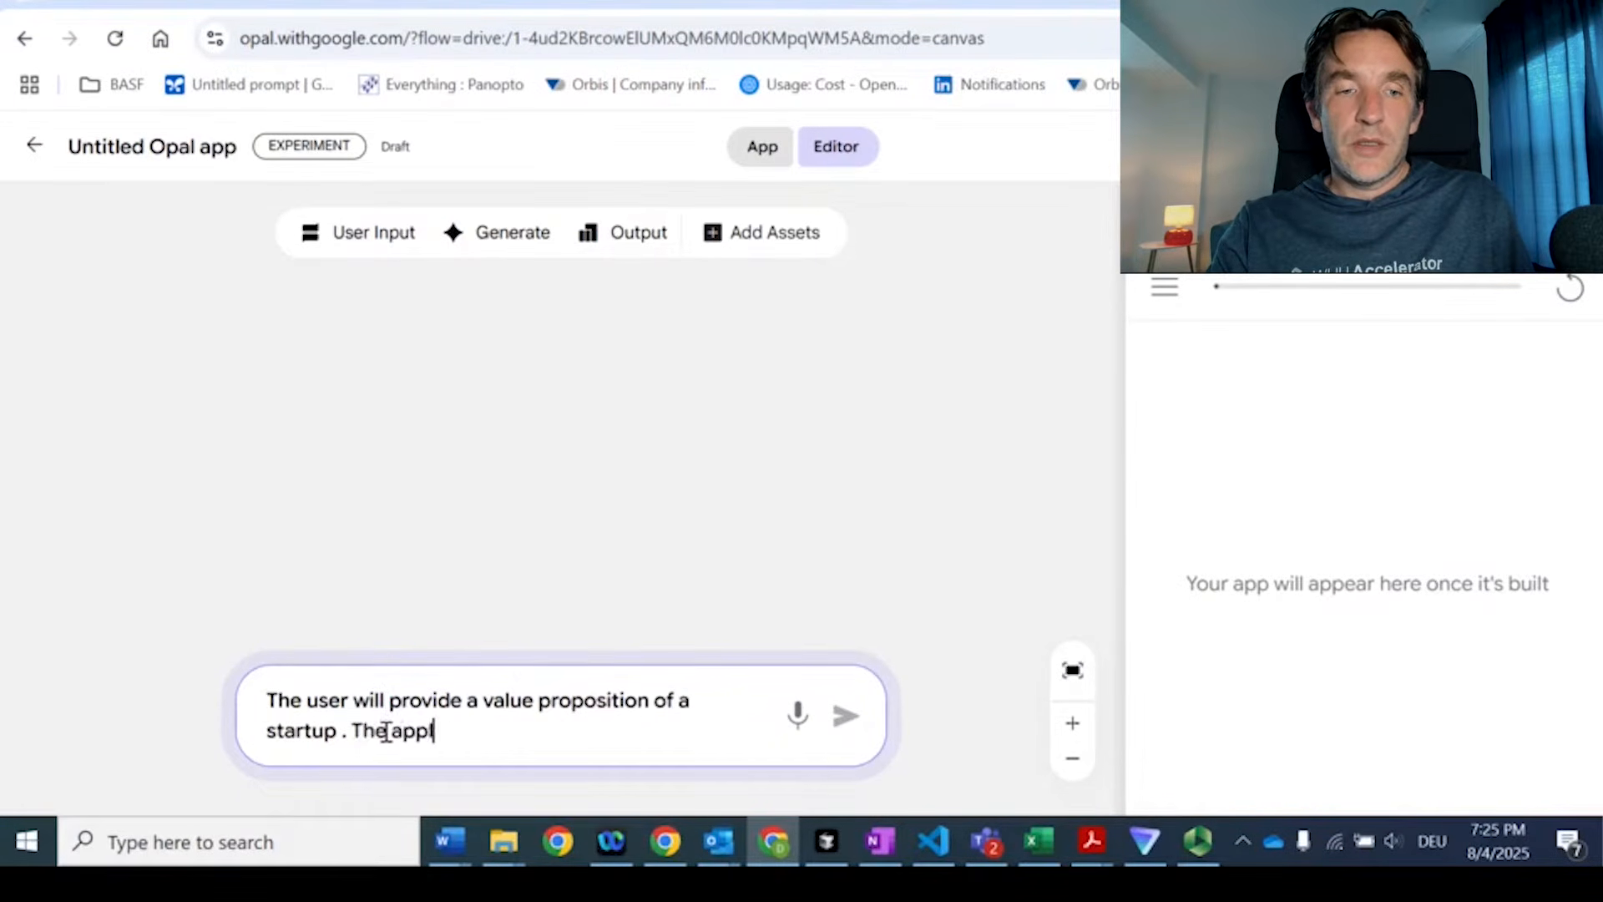
pyautogui.write('ication should eng')
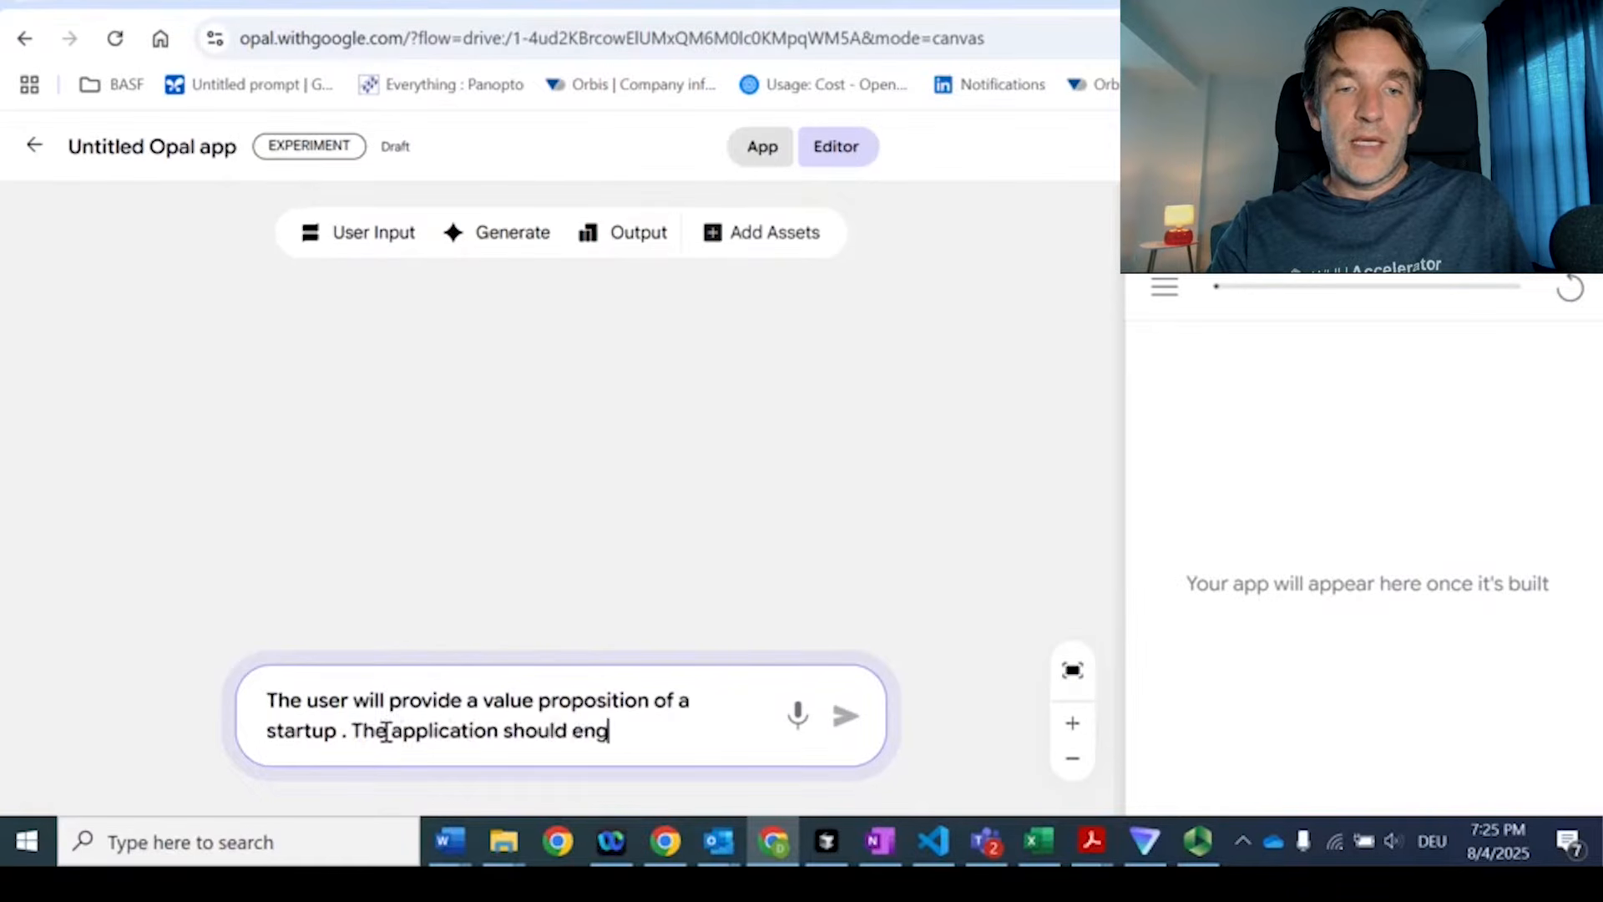
pyautogui.write('age in a c')
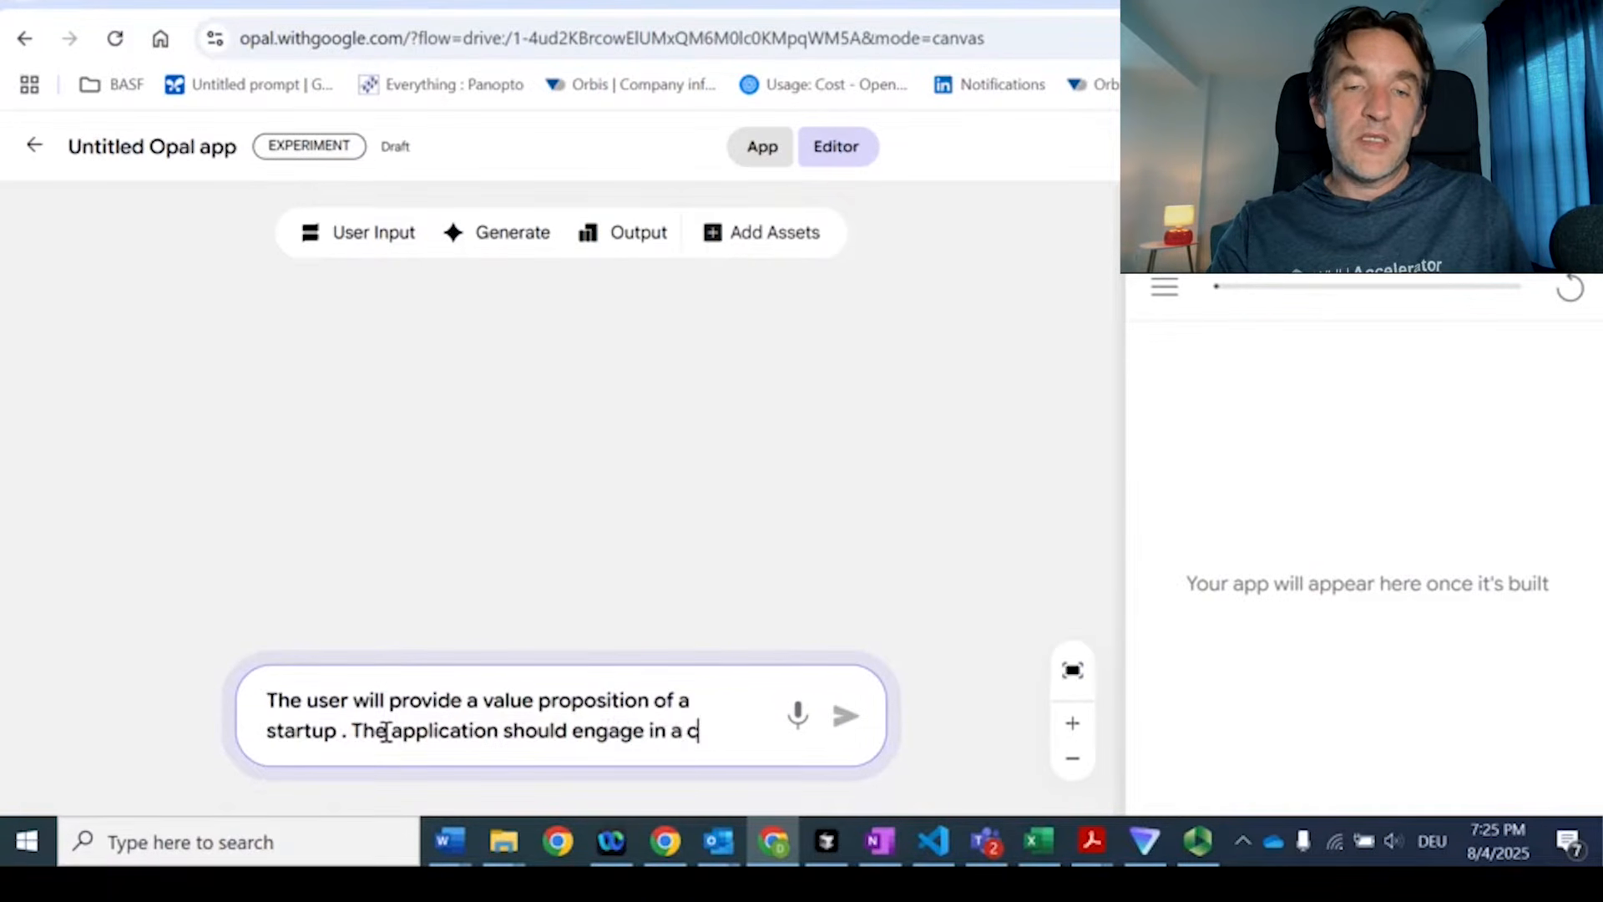
pyautogui.write('ompetitor anal')
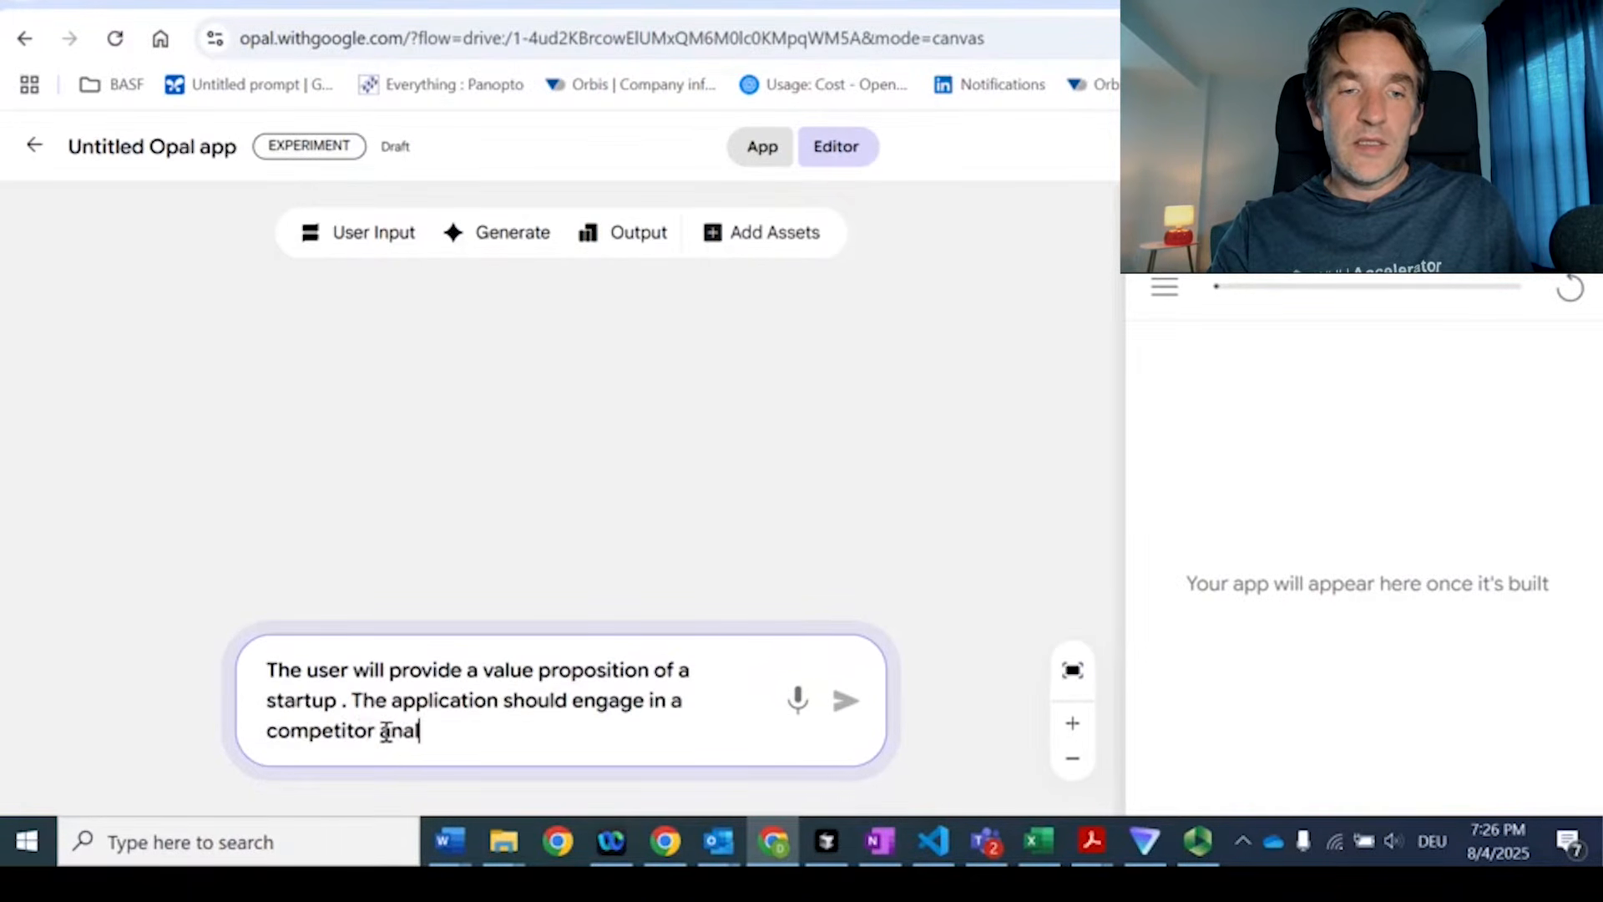
pyautogui.write('ysis for thi st')
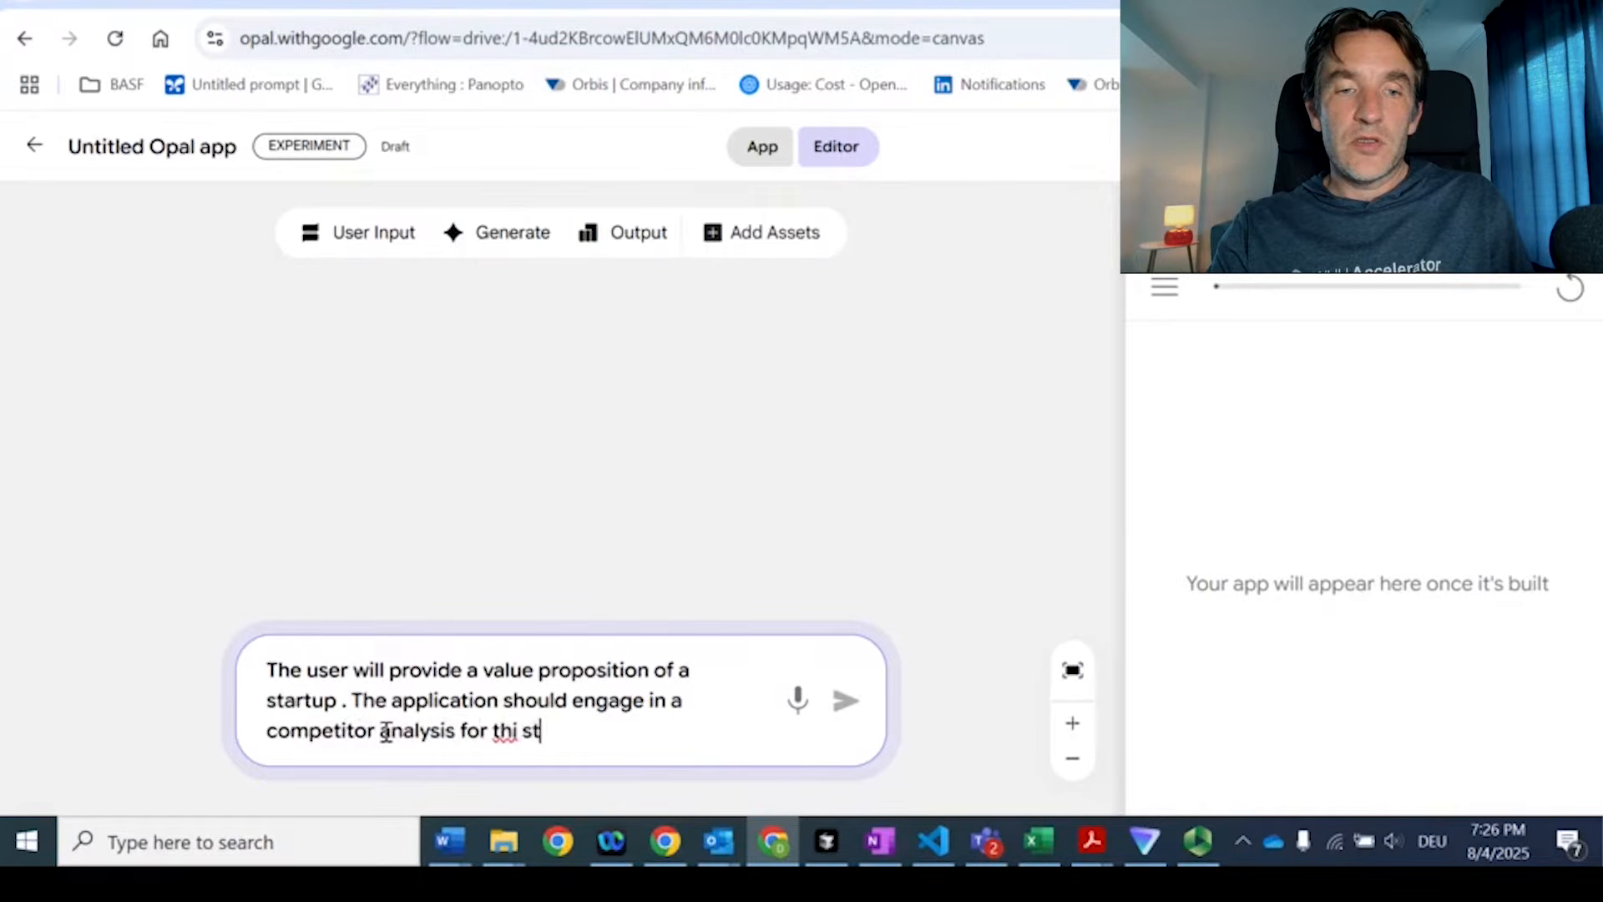
pyautogui.press('BackSpace')
pyautogui.press('BackSpace')
pyautogui.press('BackSpace')
pyautogui.write('s startup')
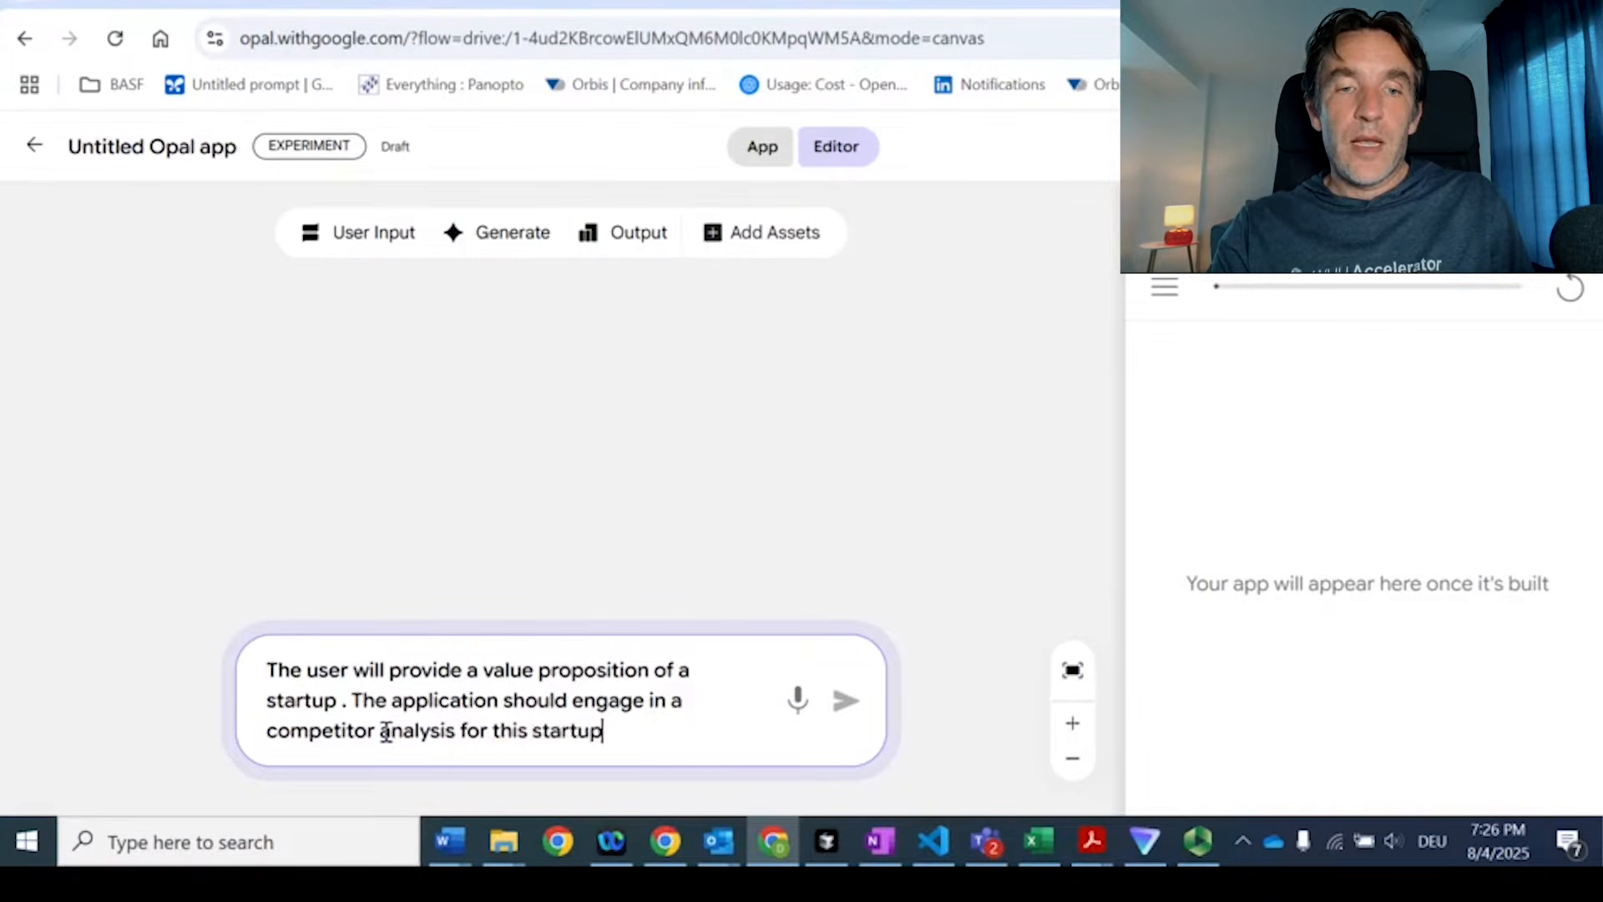
# Finish the build description with "and provide specific suggestions on how to differentiate from existing competitors." and submit it to generate the app.
pyautogui.write(' and provide sp')
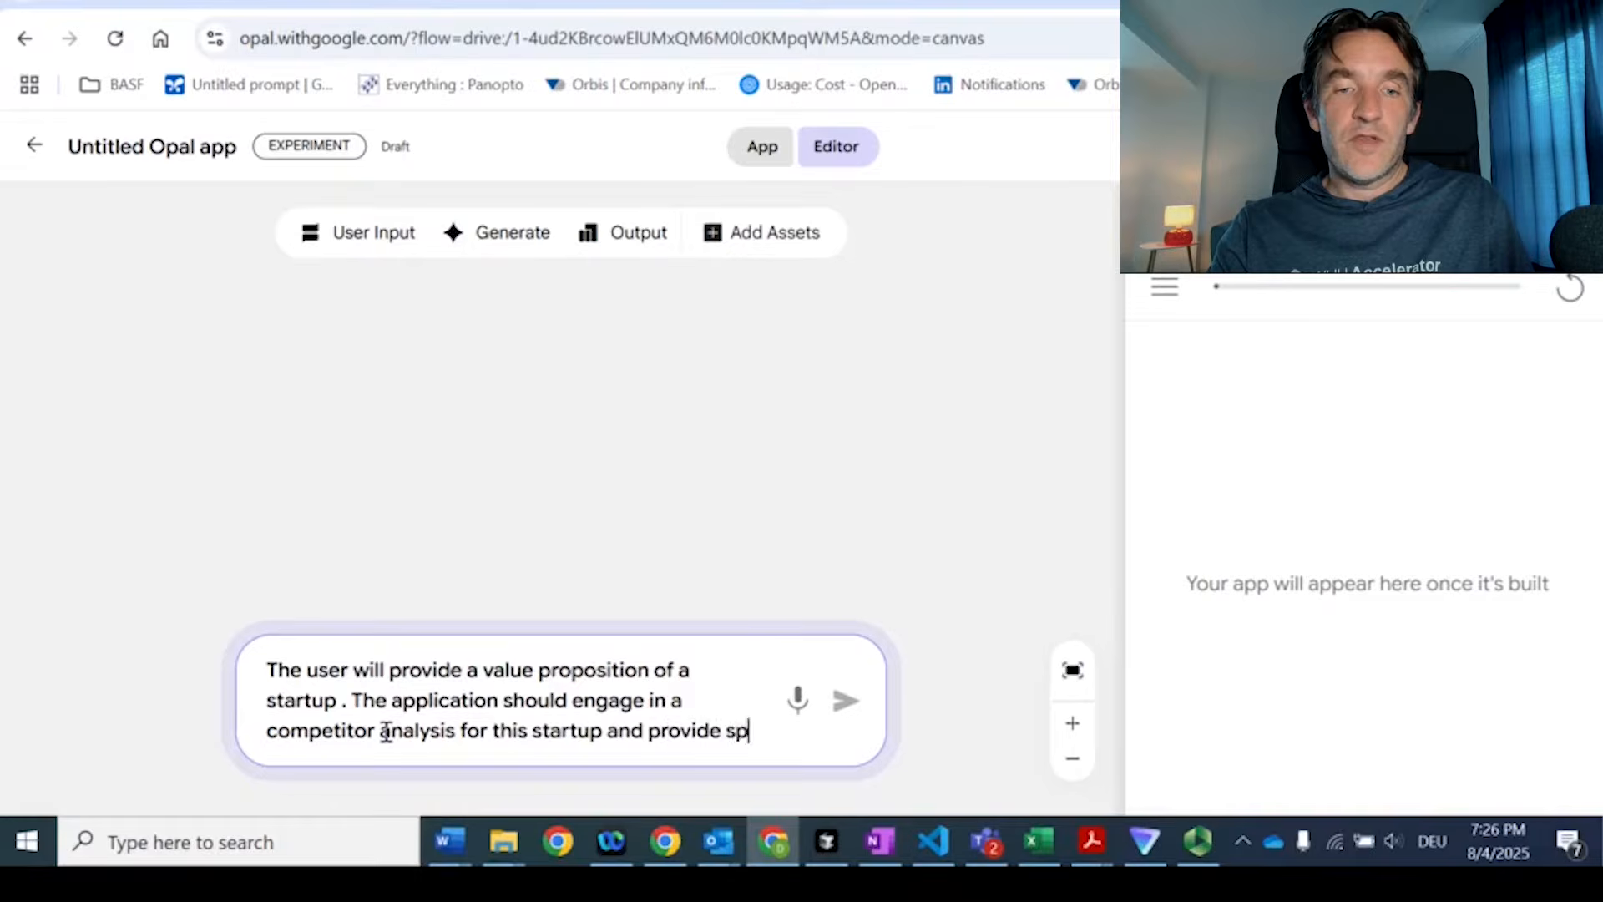
pyautogui.write('ecid')
pyautogui.press('BackSpace')
pyautogui.write('fi')
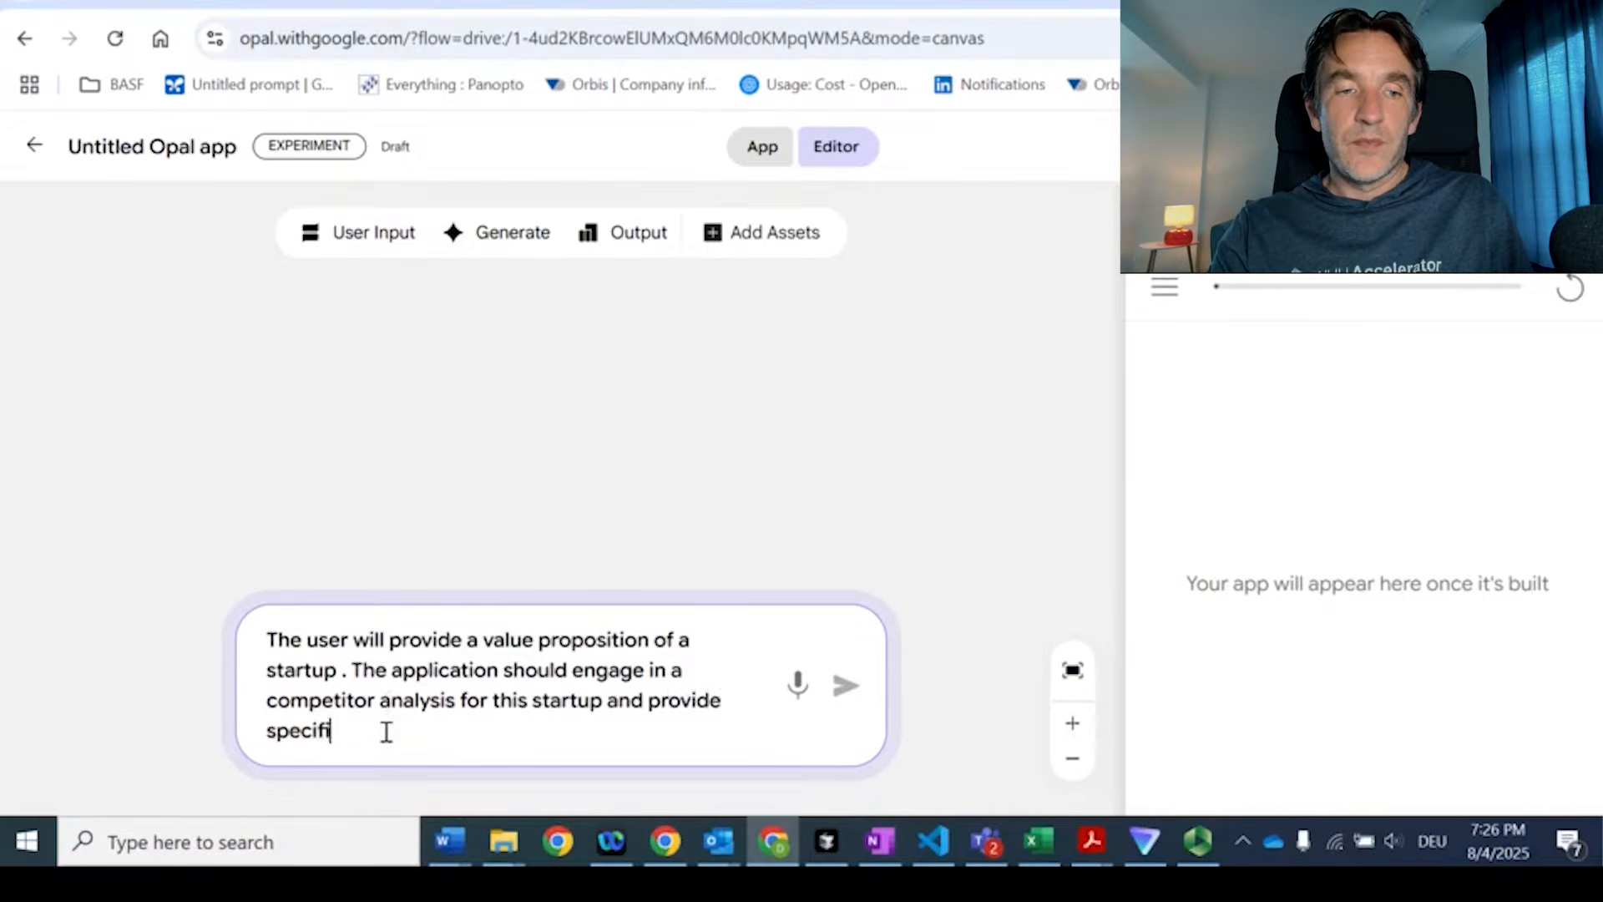
pyautogui.write('c suggestions')
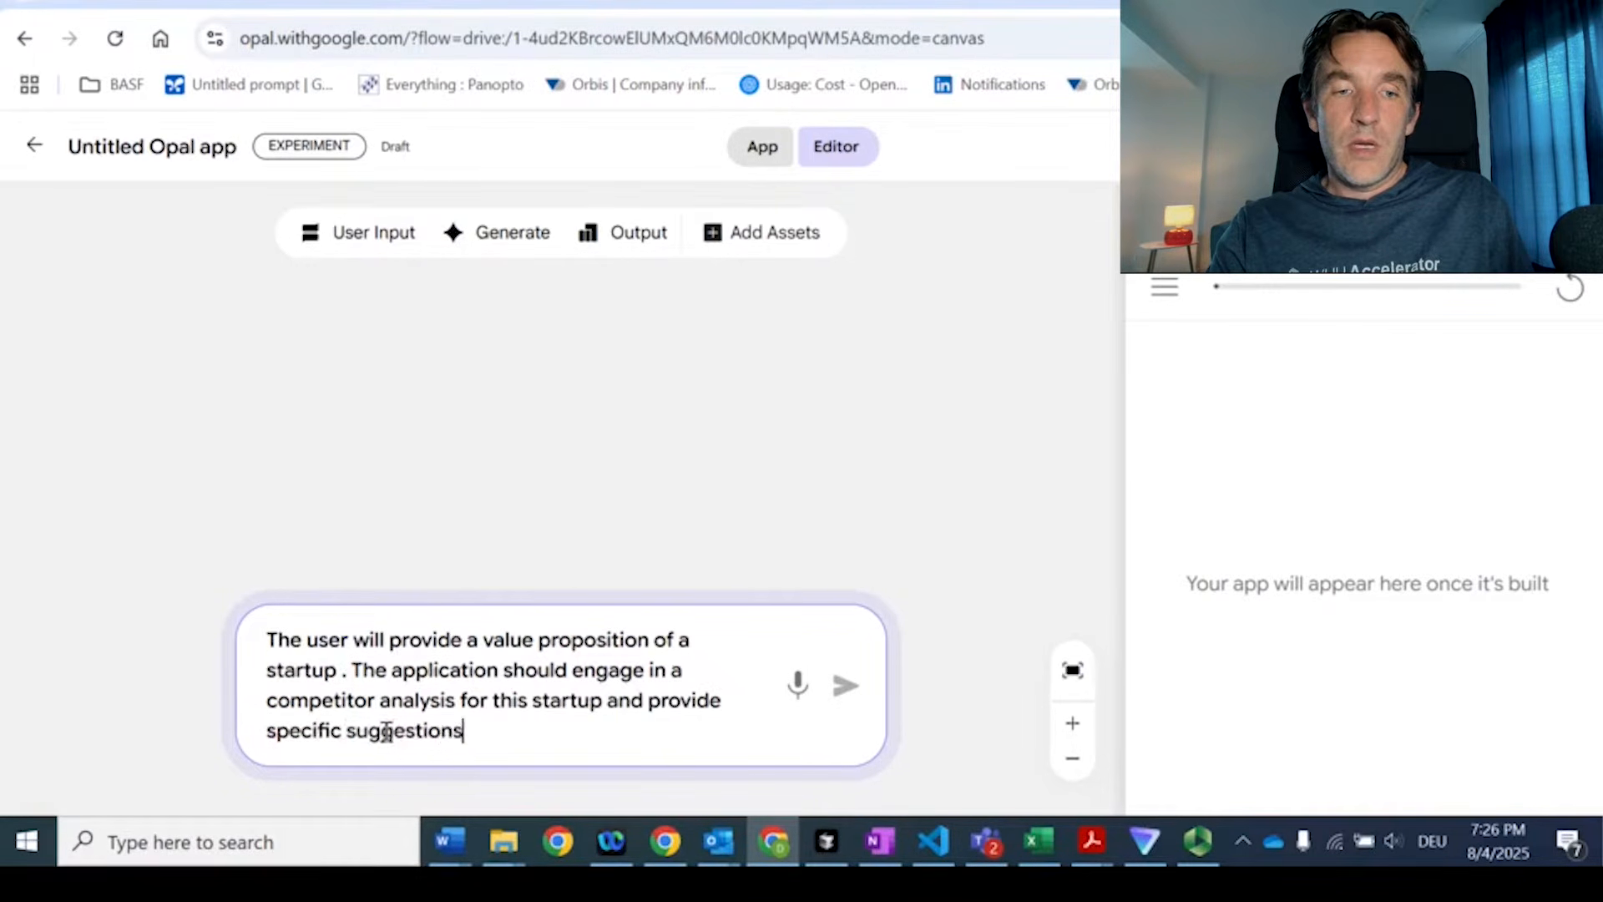
pyautogui.write(' on how to differe')
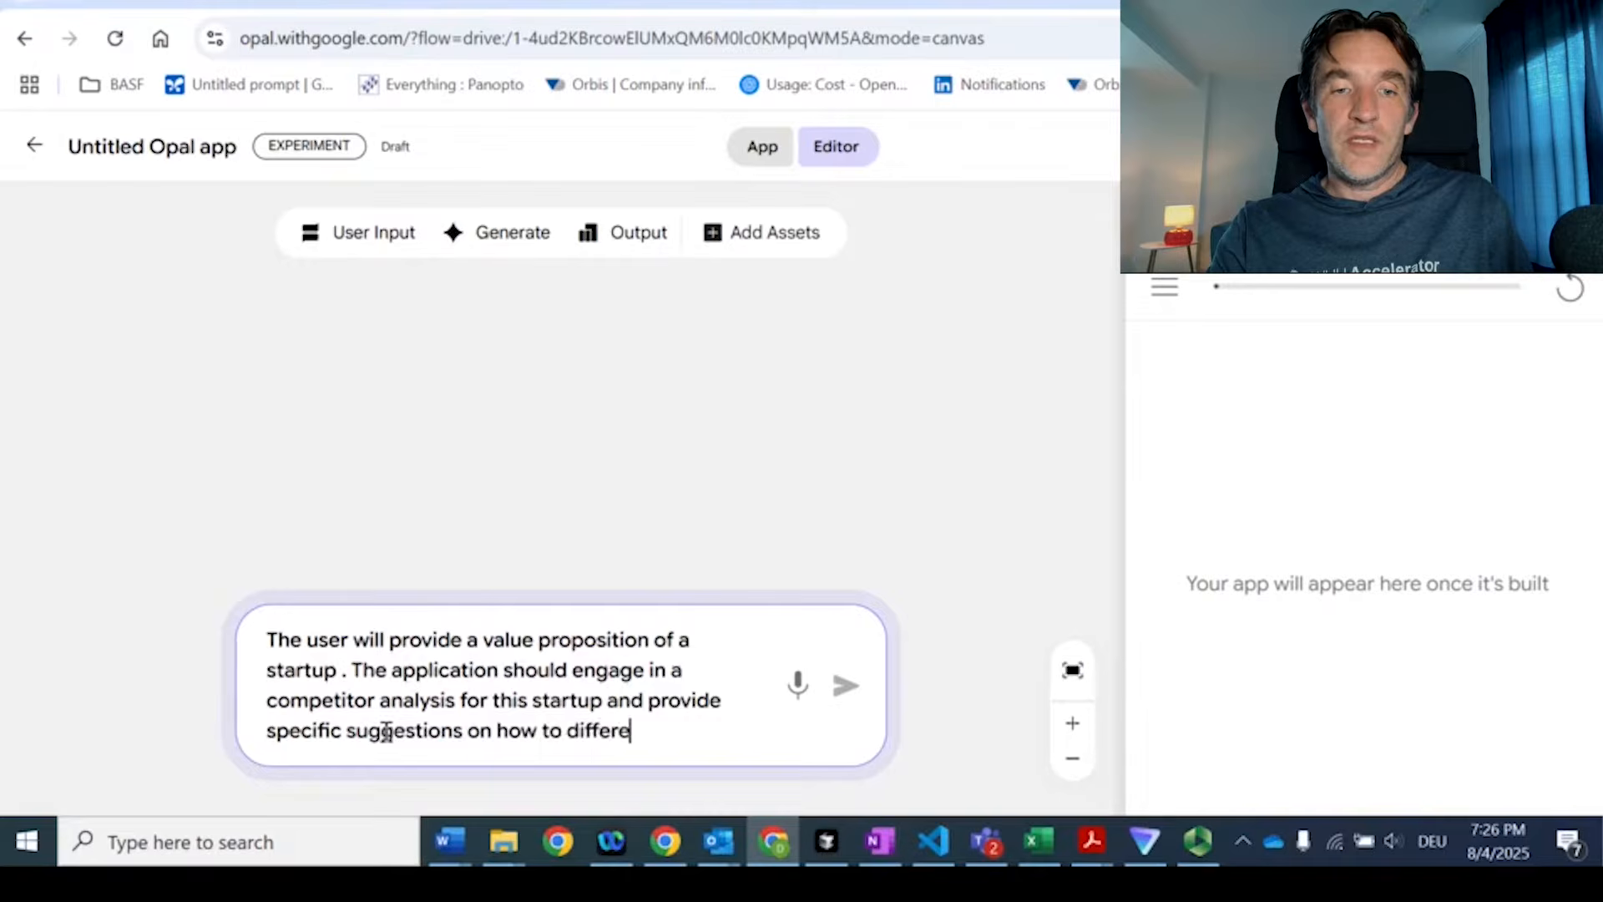
pyautogui.write('ntiate from ')
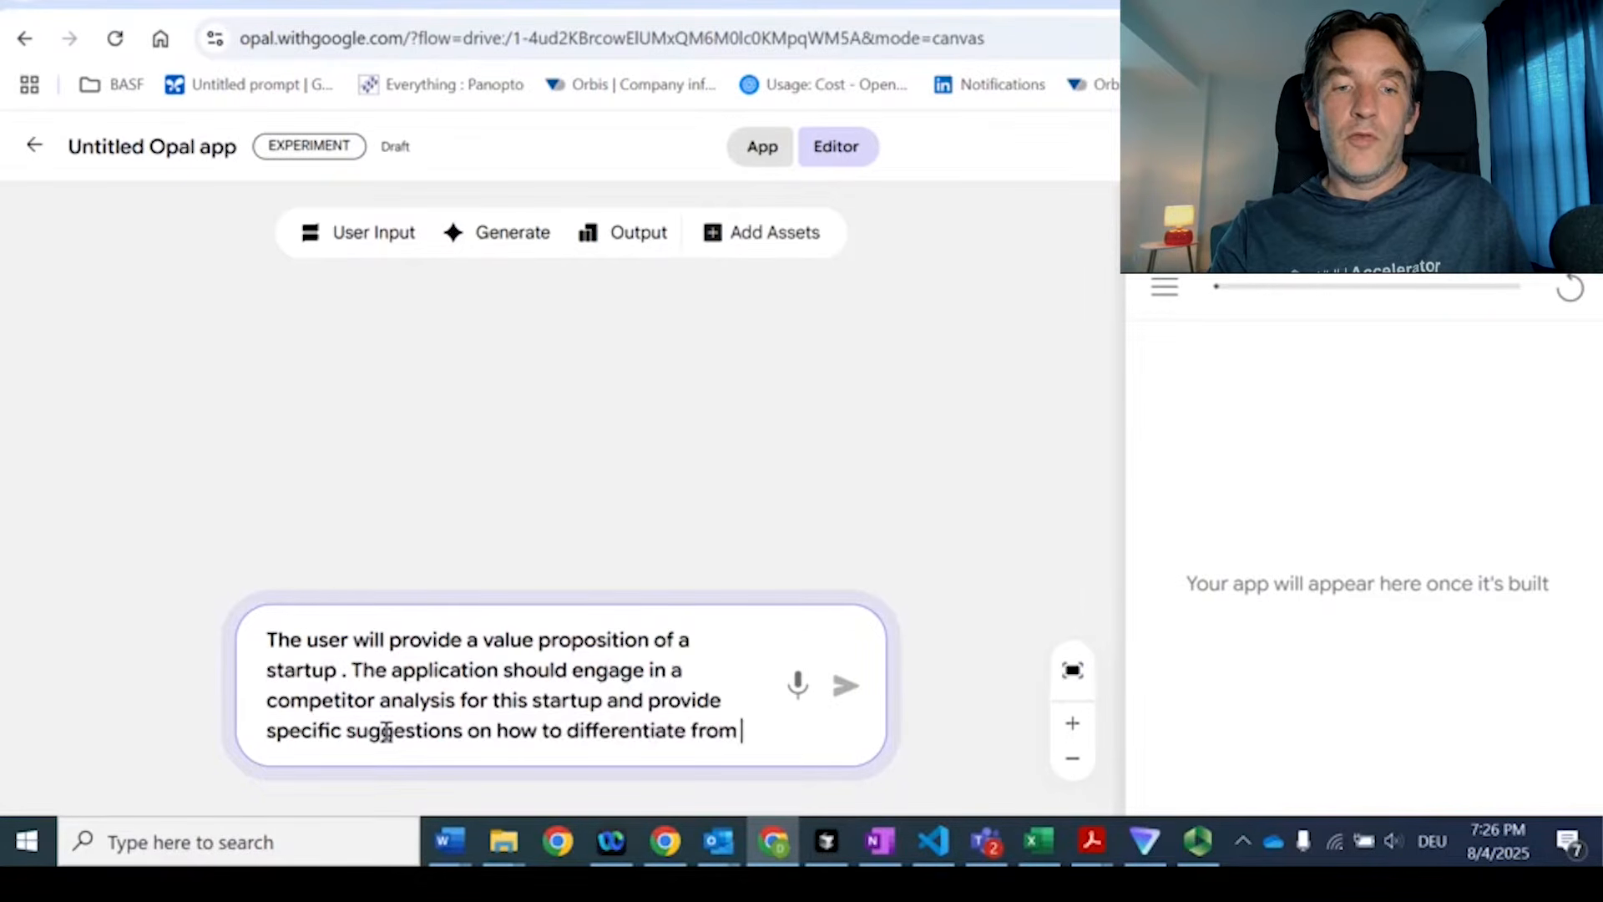
pyautogui.write('existing competitors')
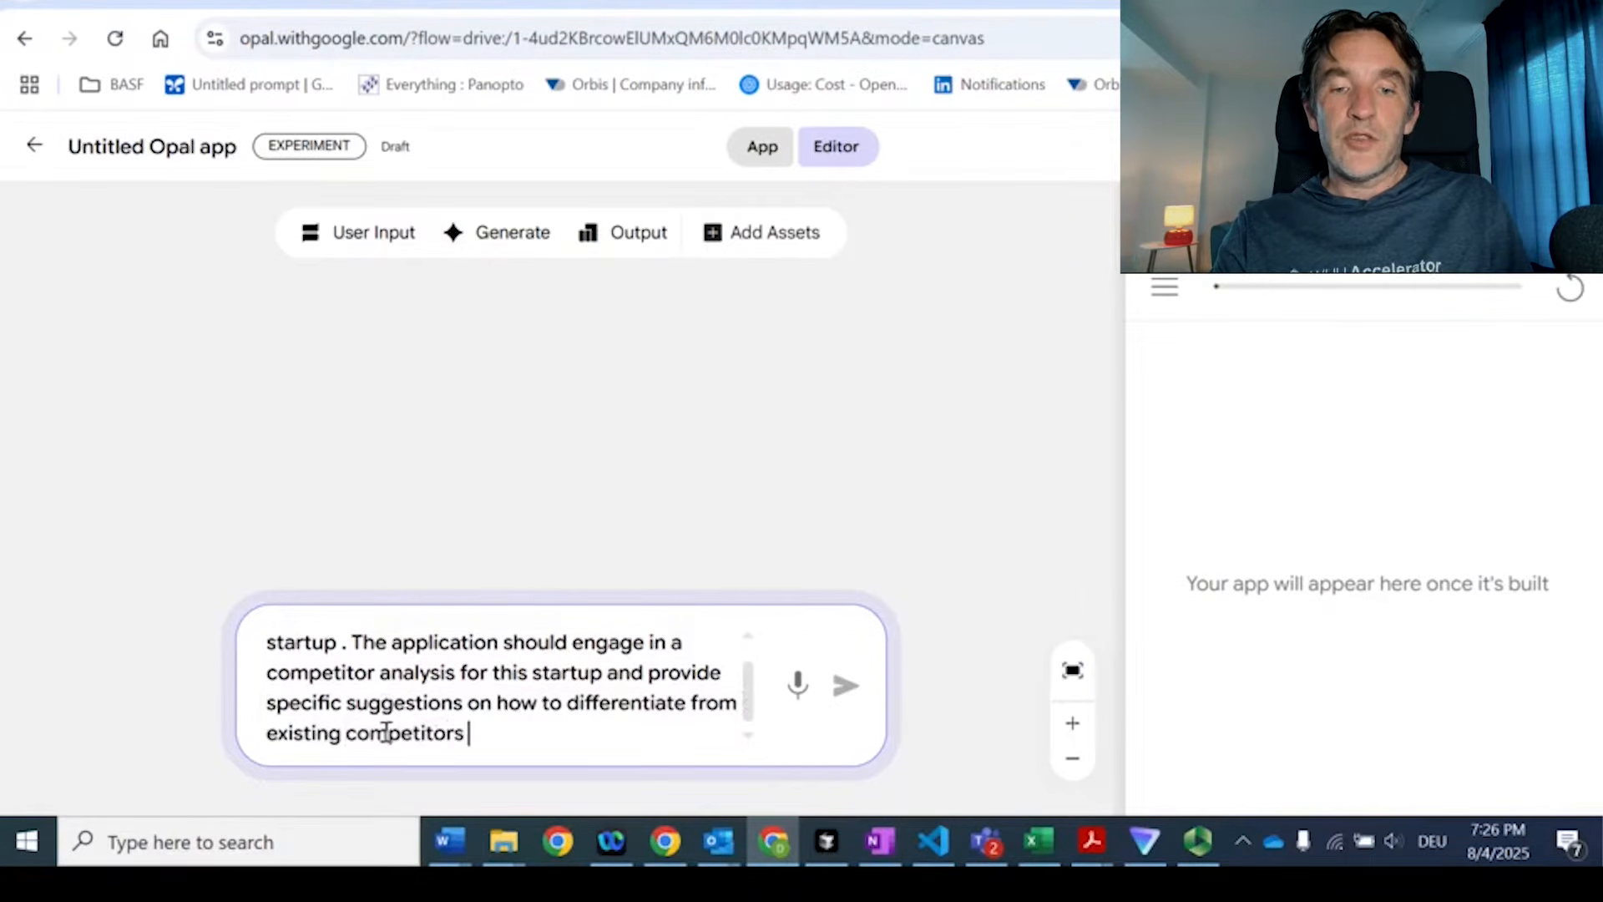
pyautogui.press('BackSpace')
pyautogui.write('.')
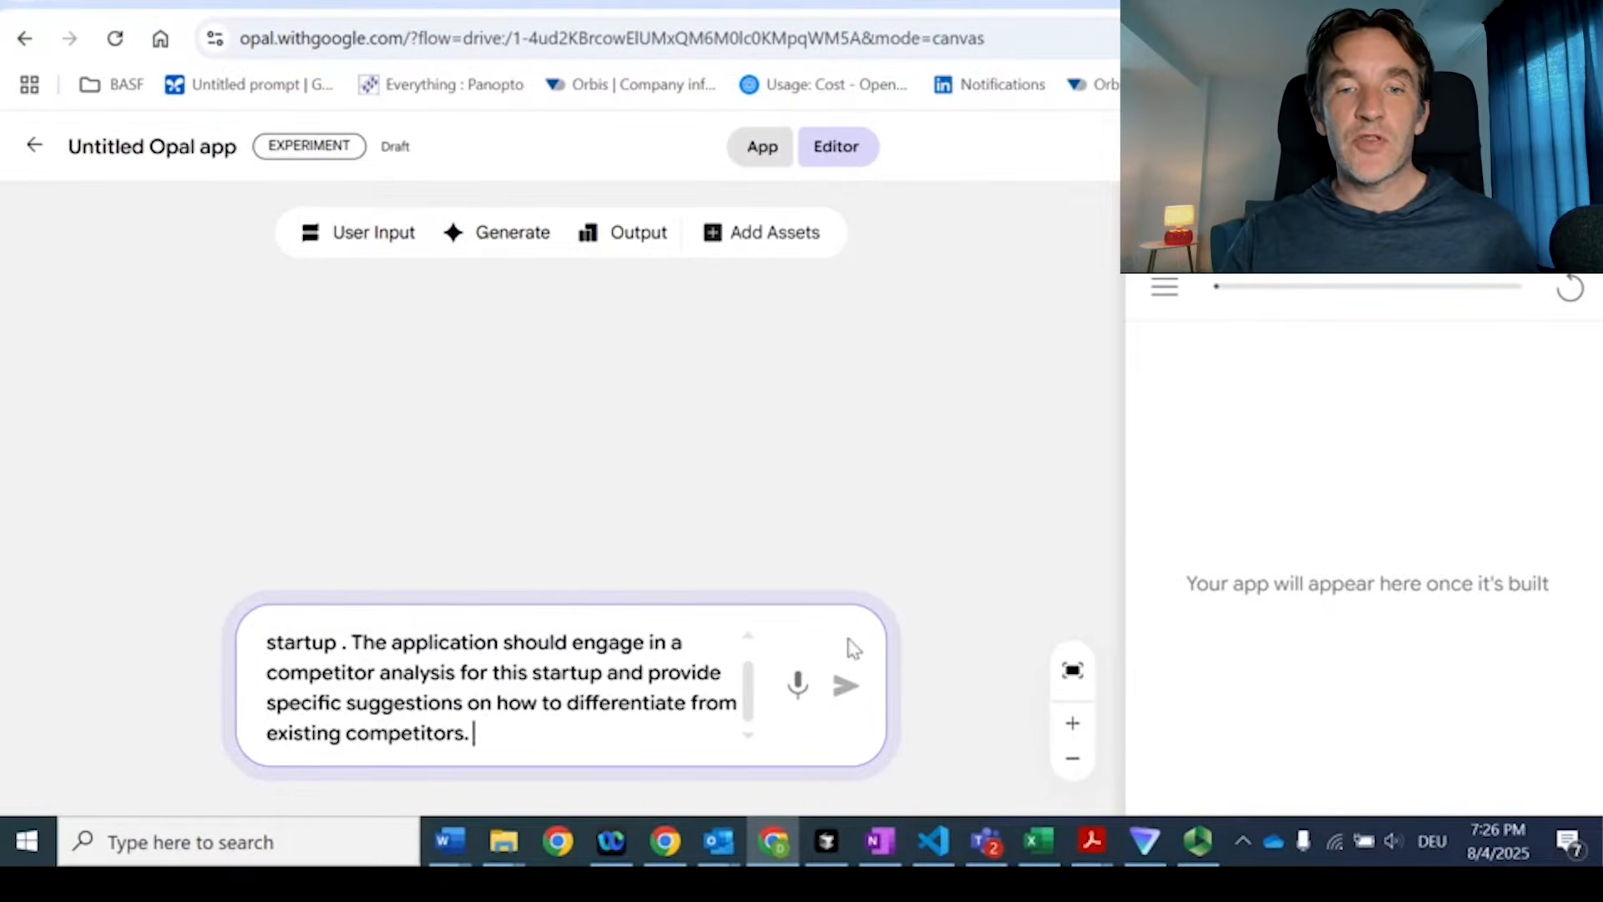
pyautogui.click(845, 699)
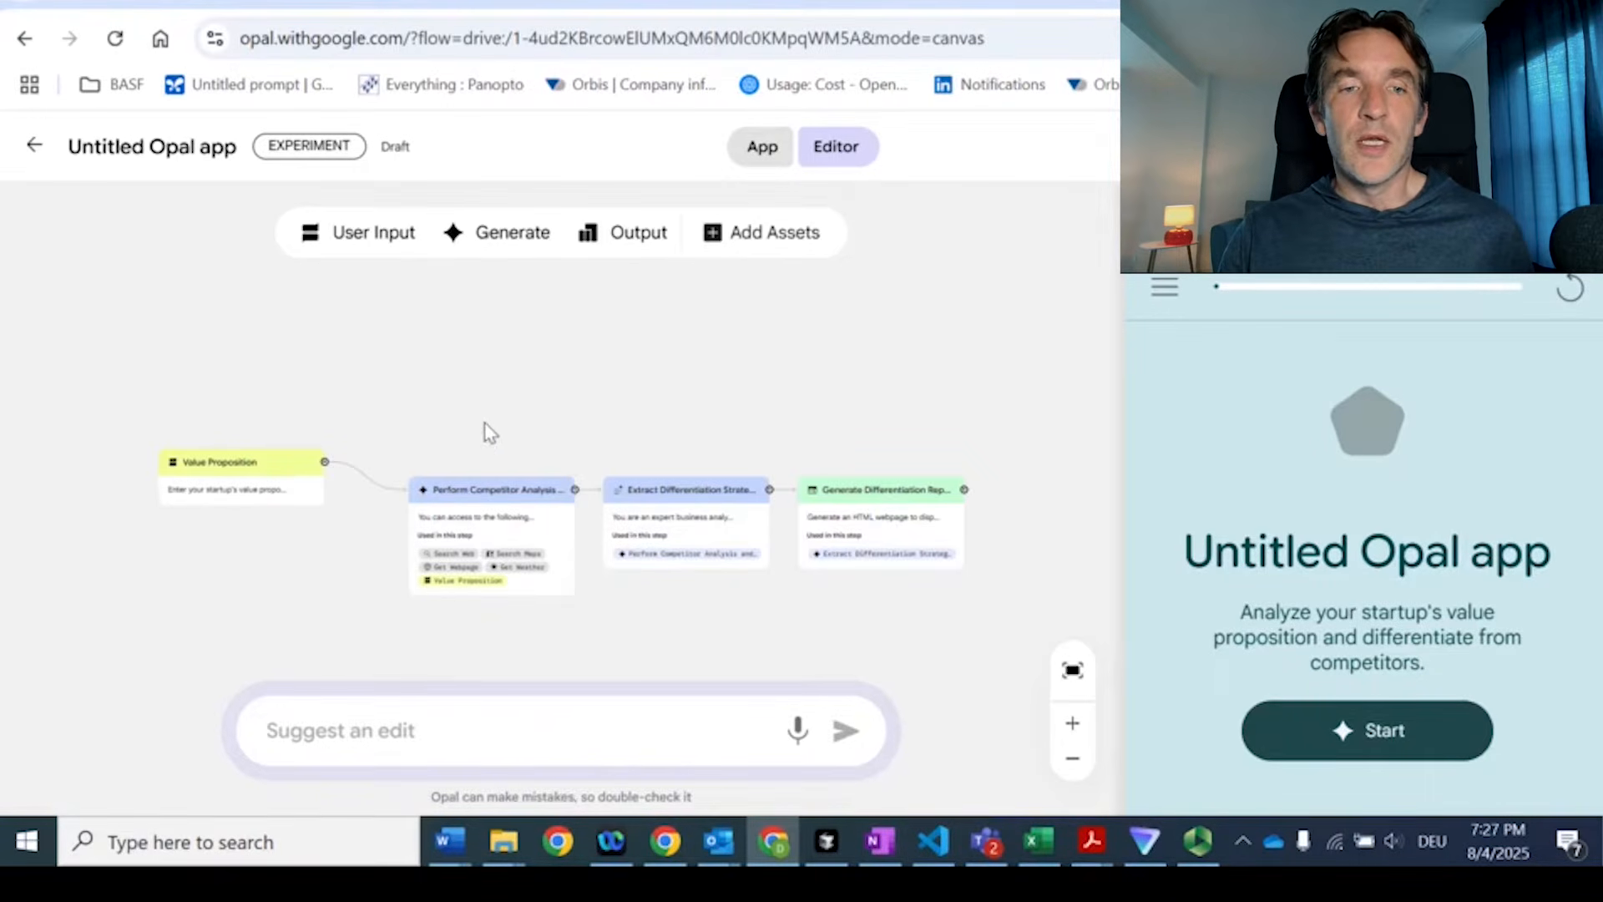
# Examine the tools, input and instructions of the generated Perform Competitor Analysis step in the workflow.
pyautogui.click(482, 526)
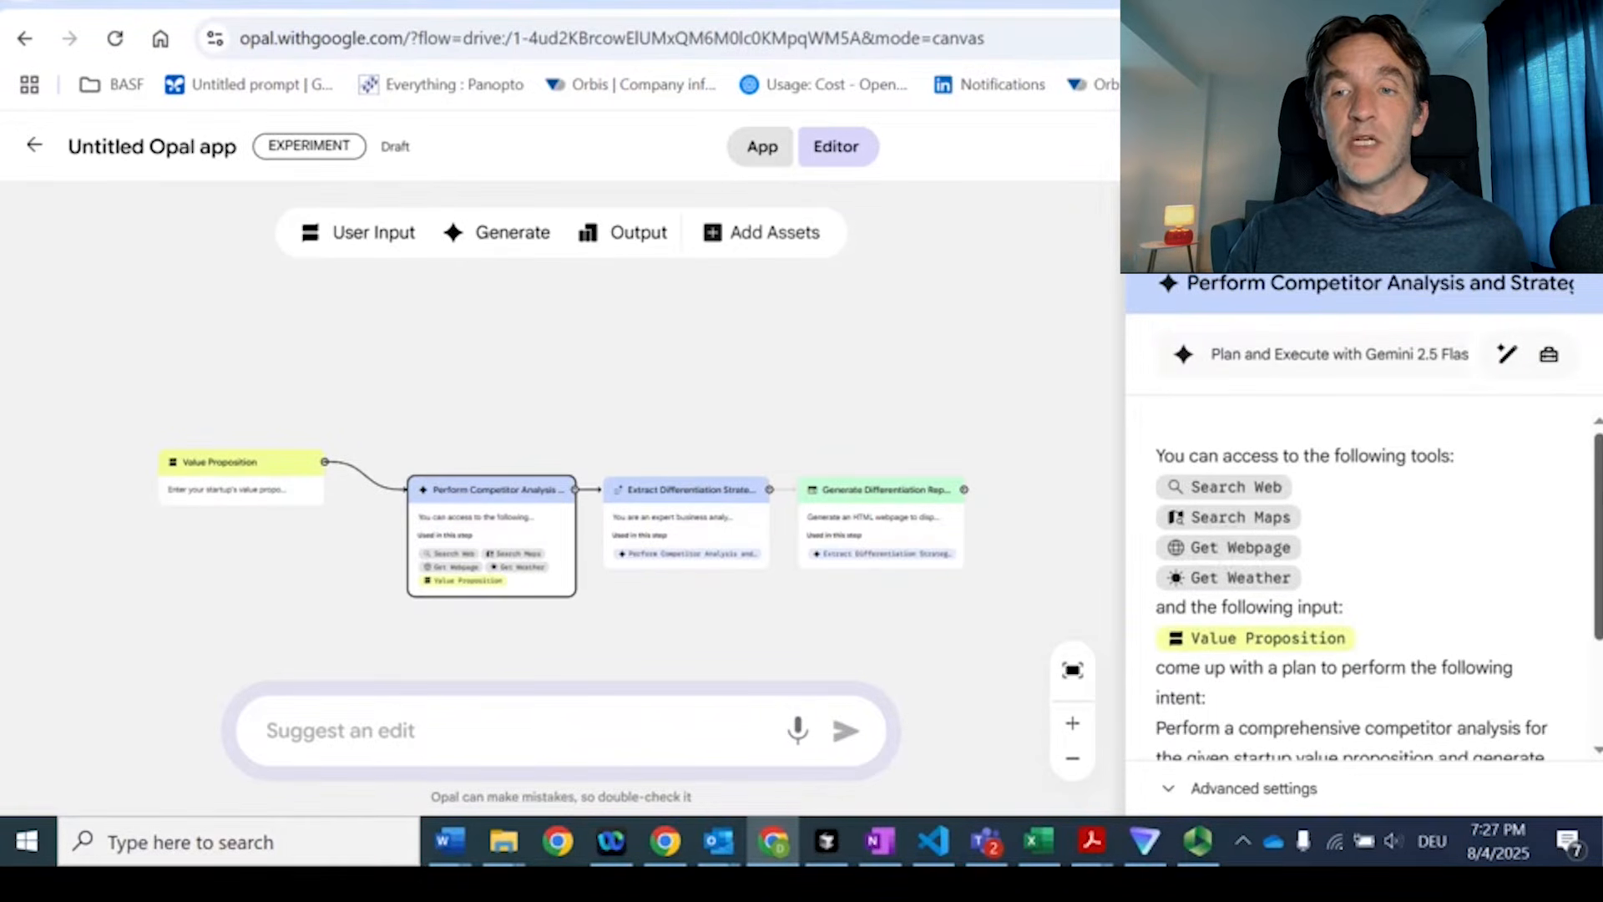
pyautogui.scroll(-1, 1225, 539)
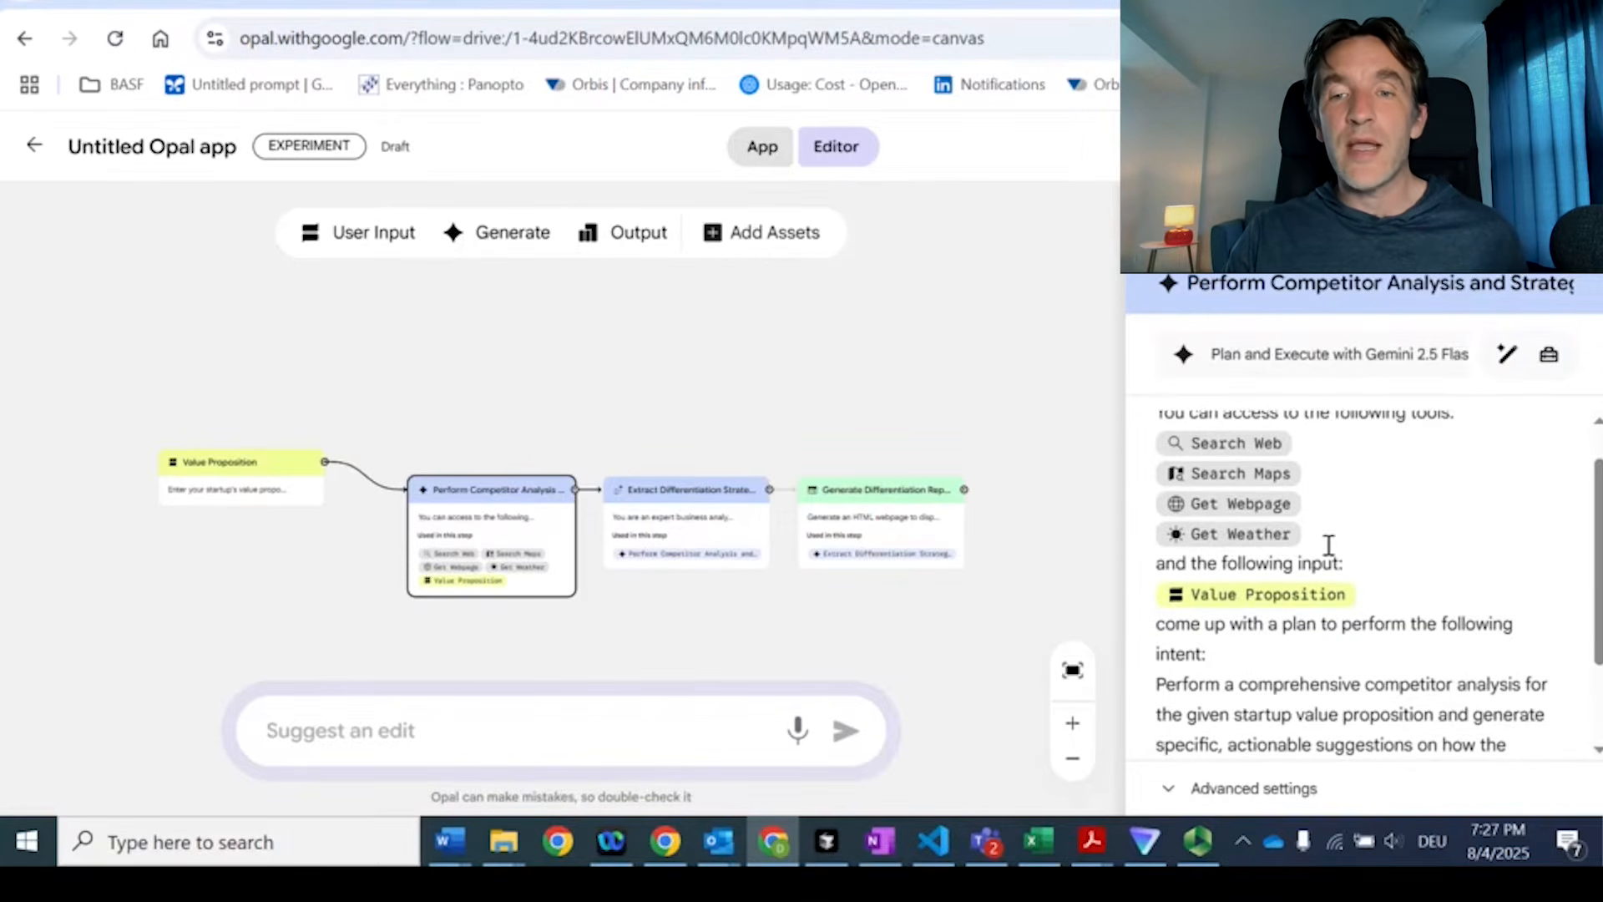
pyautogui.moveTo(1593, 566); pyautogui.dragTo(1598, 632)
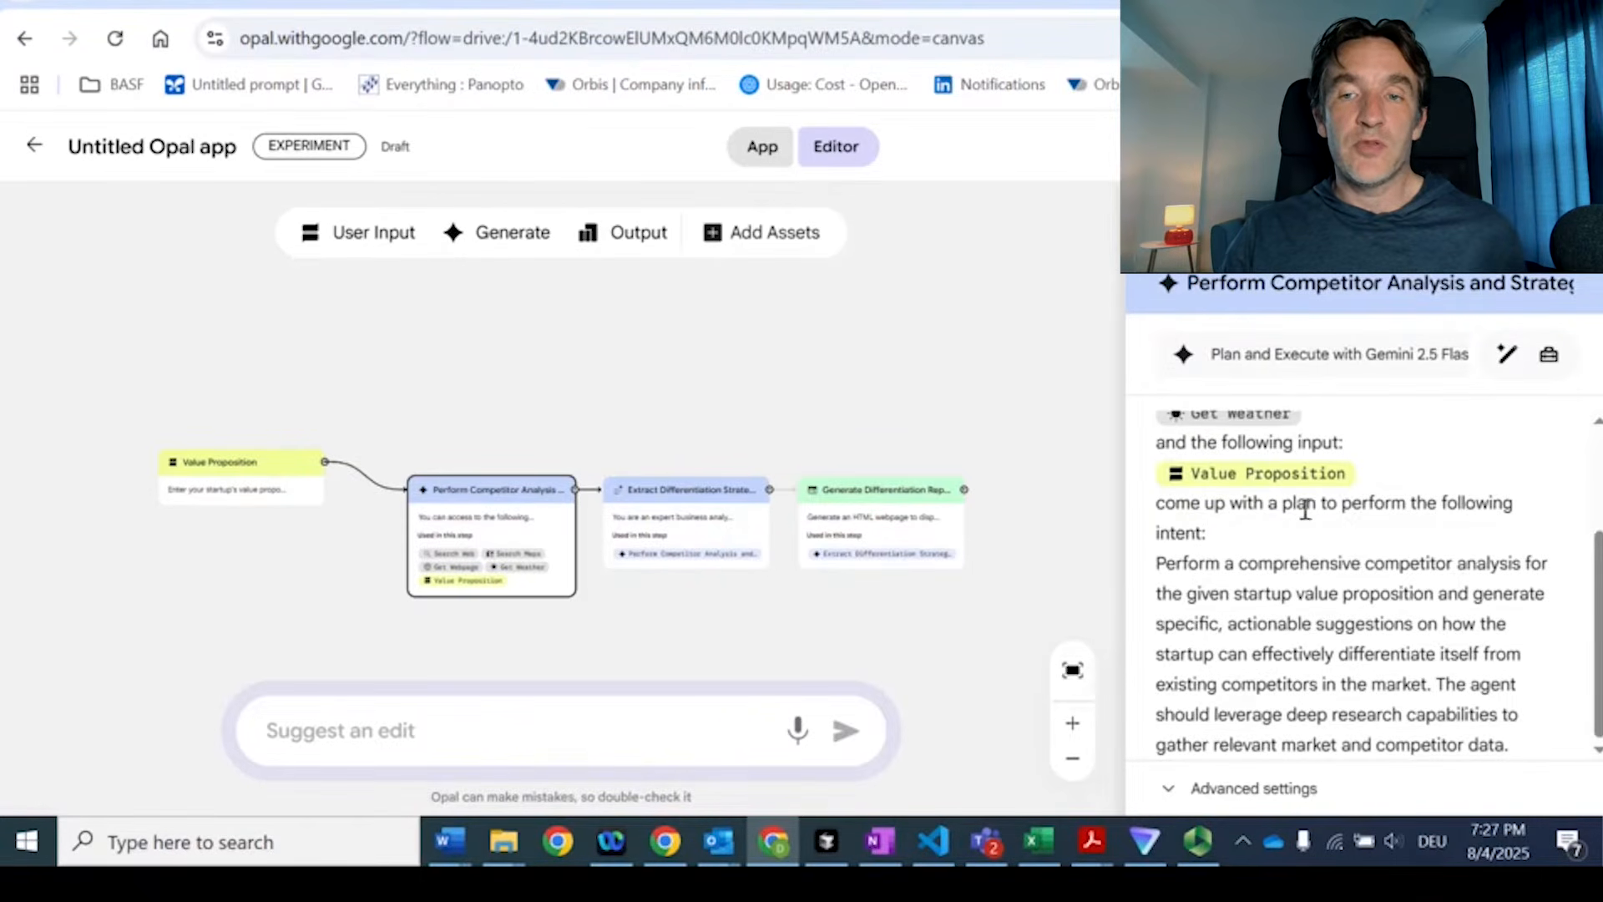
pyautogui.click(683, 518)
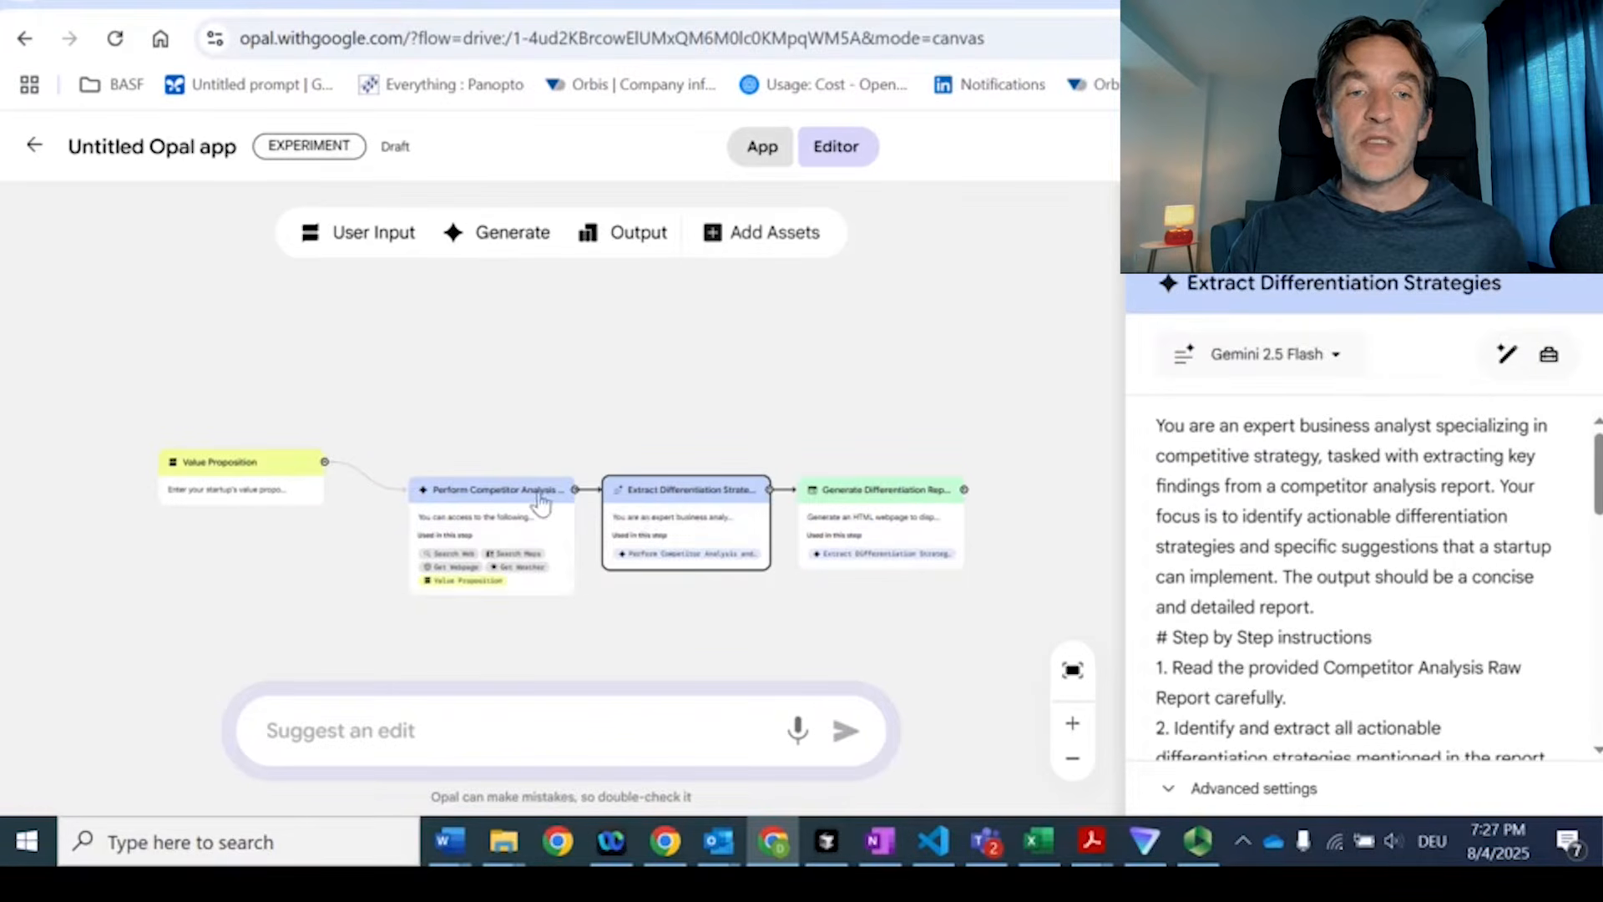
pyautogui.click(442, 529)
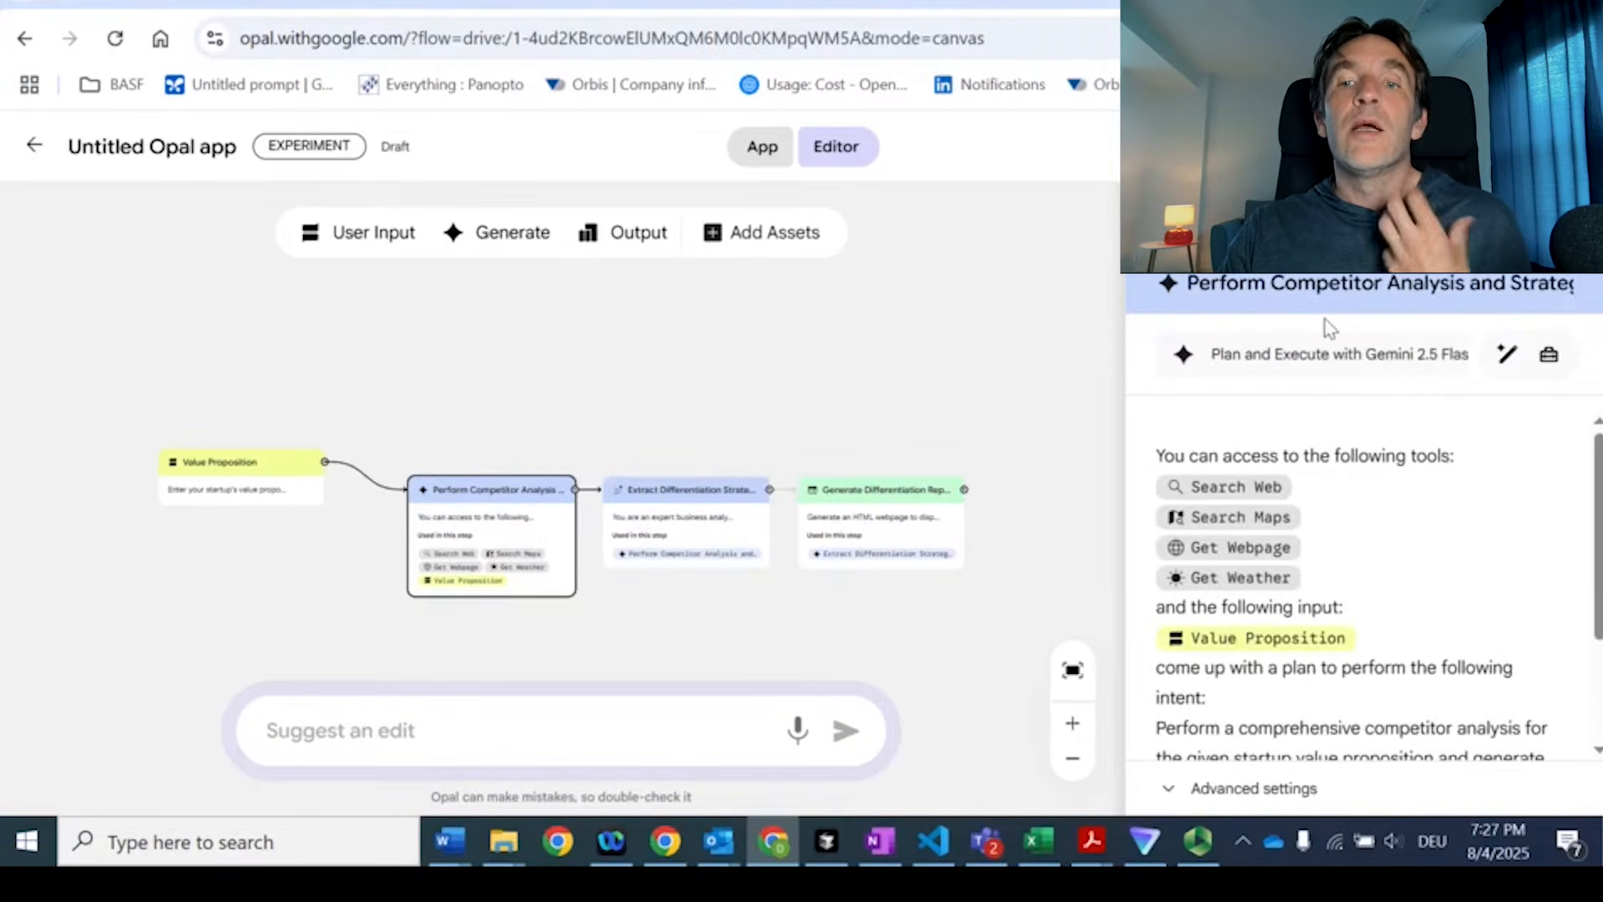
# Review the prompts of the Extract Differentiation Strategies and Generate Differentiation Report steps, and preview the app's start page before returning to the workflow.
pyautogui.click(668, 539)
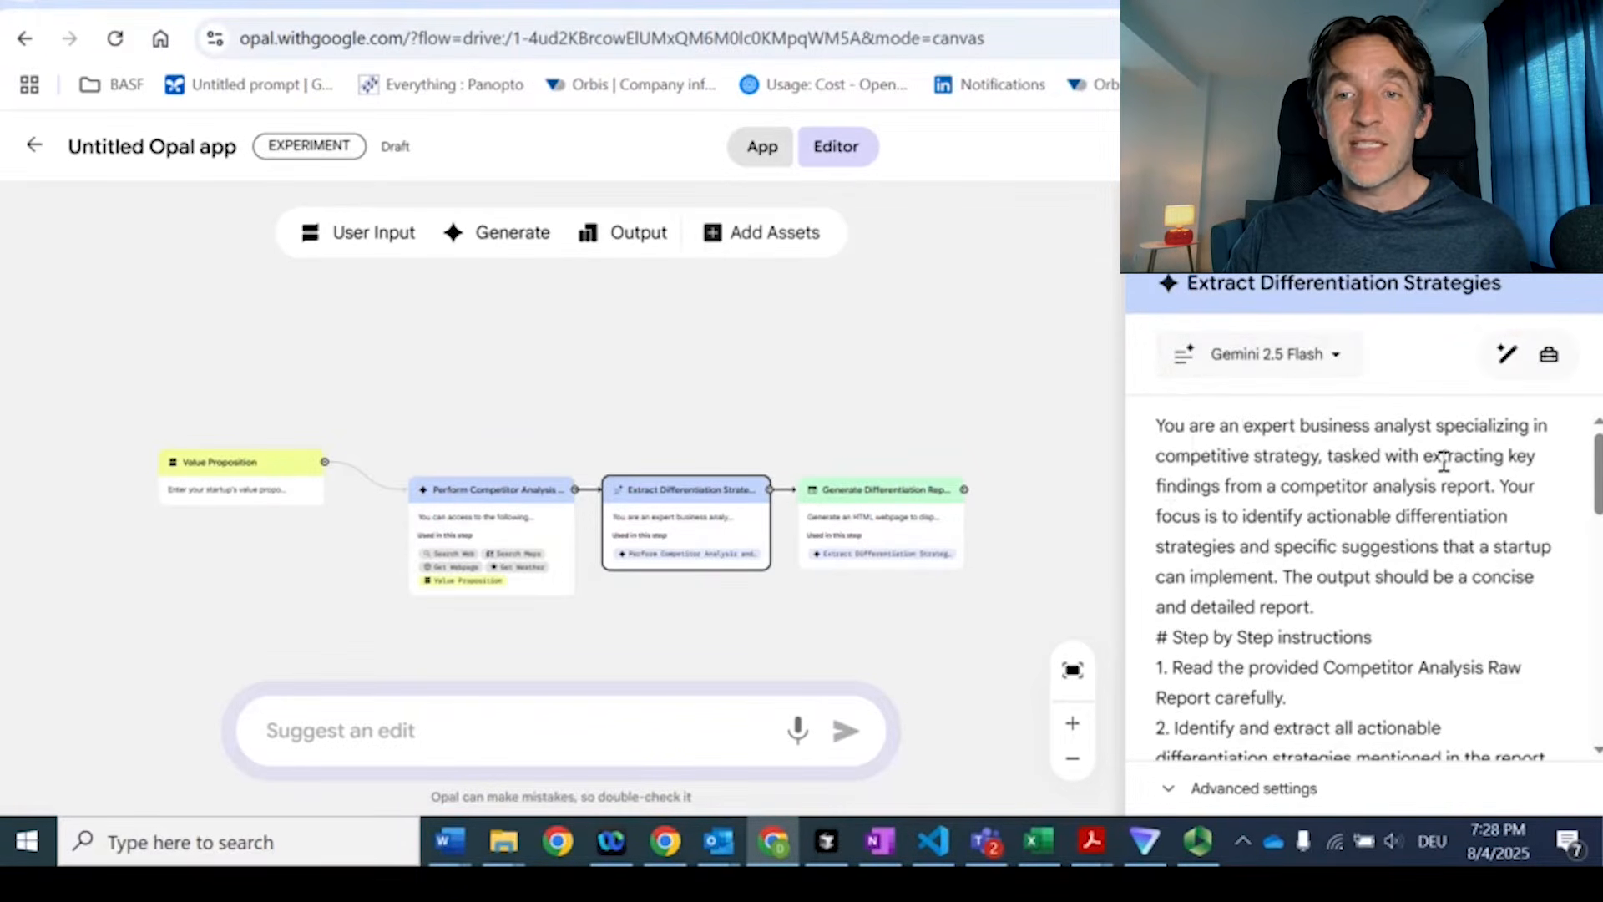
pyautogui.moveTo(1598, 484); pyautogui.dragTo(1600, 689)
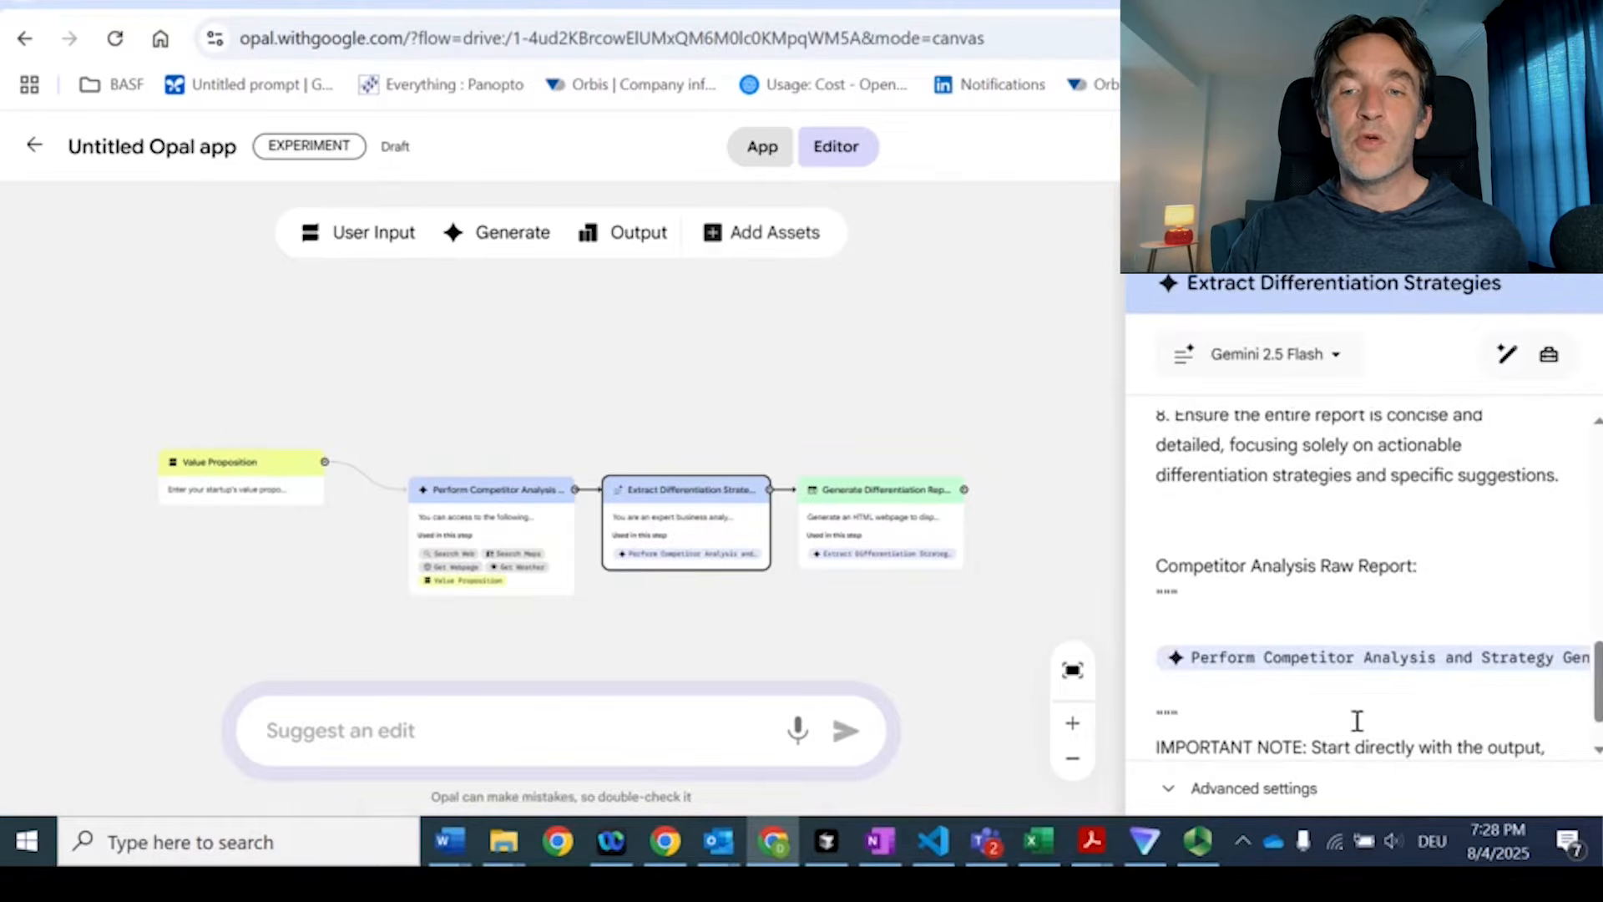
pyautogui.click(839, 518)
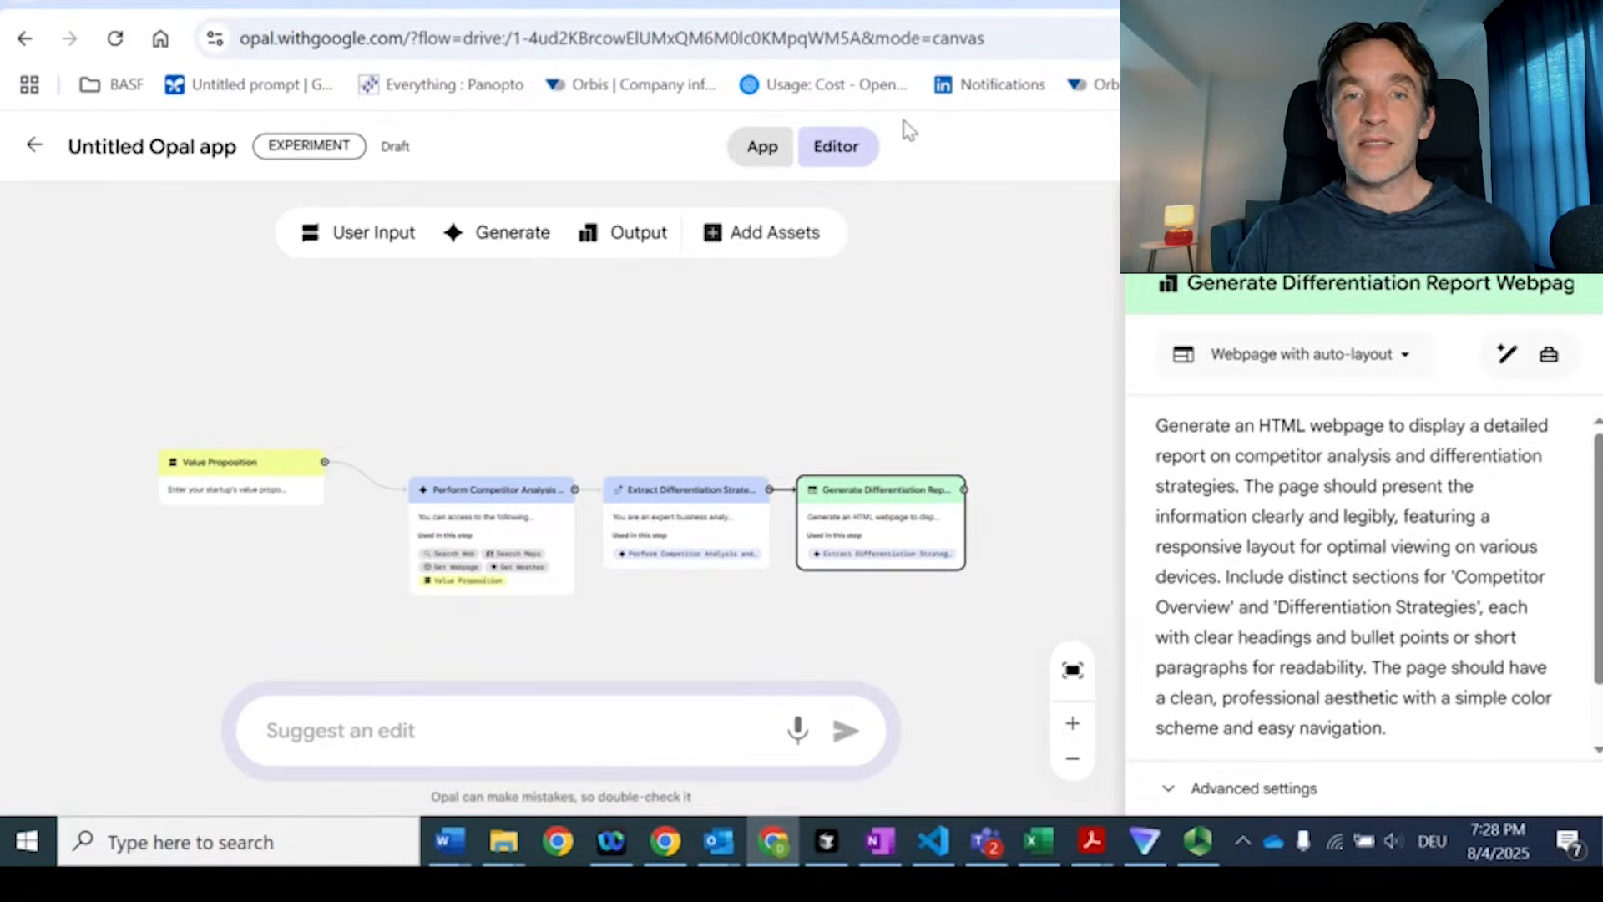
pyautogui.click(762, 150)
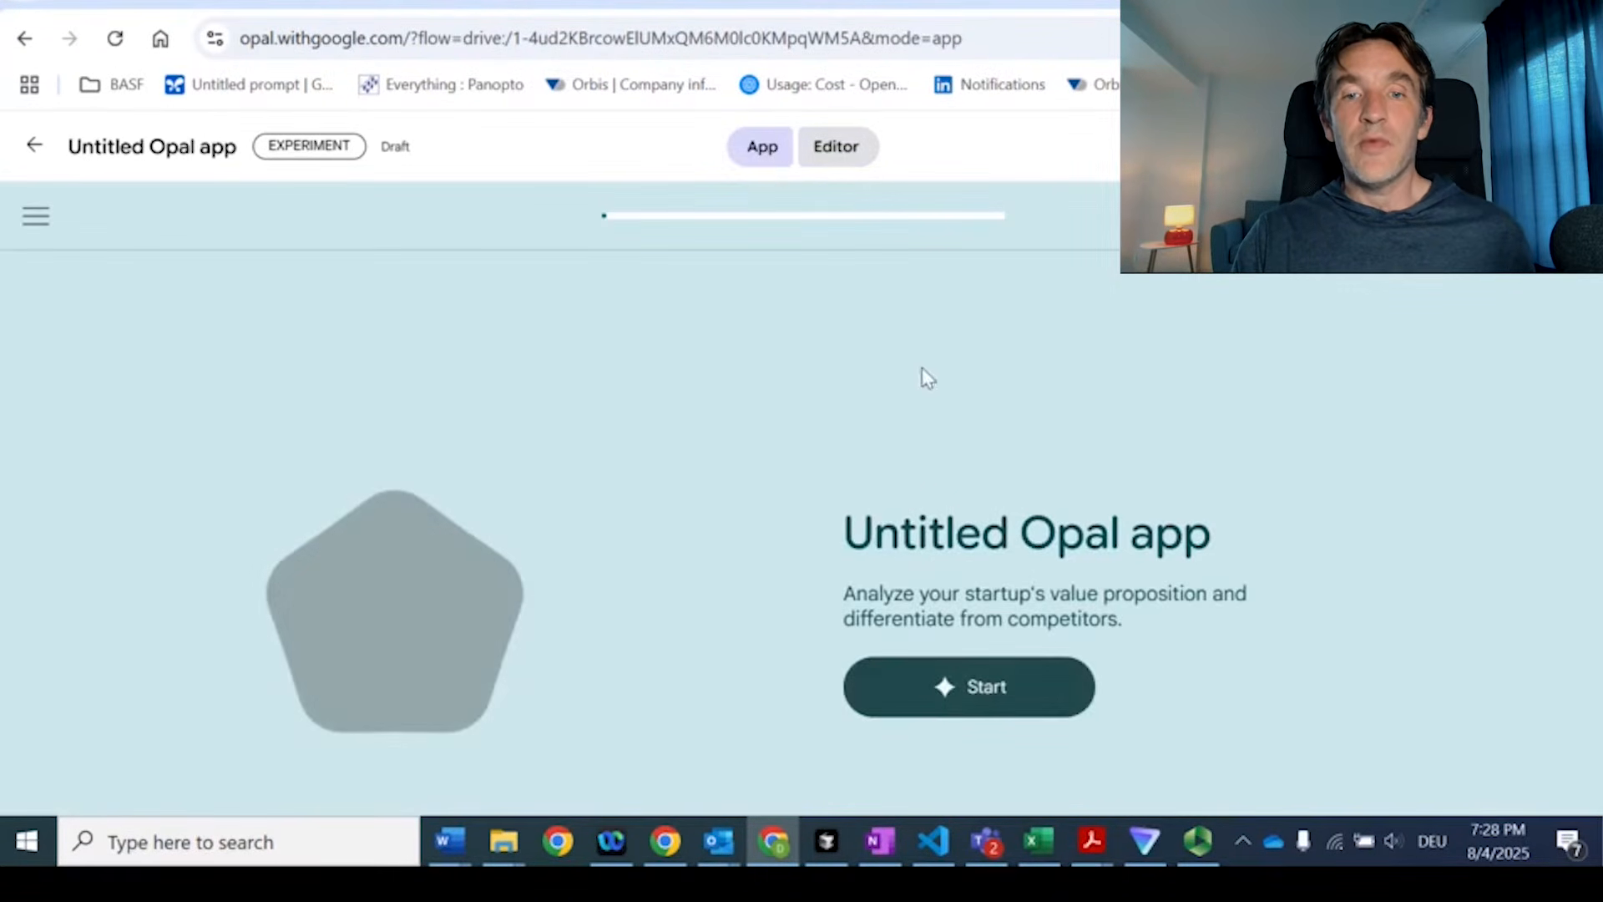
pyautogui.click(834, 150)
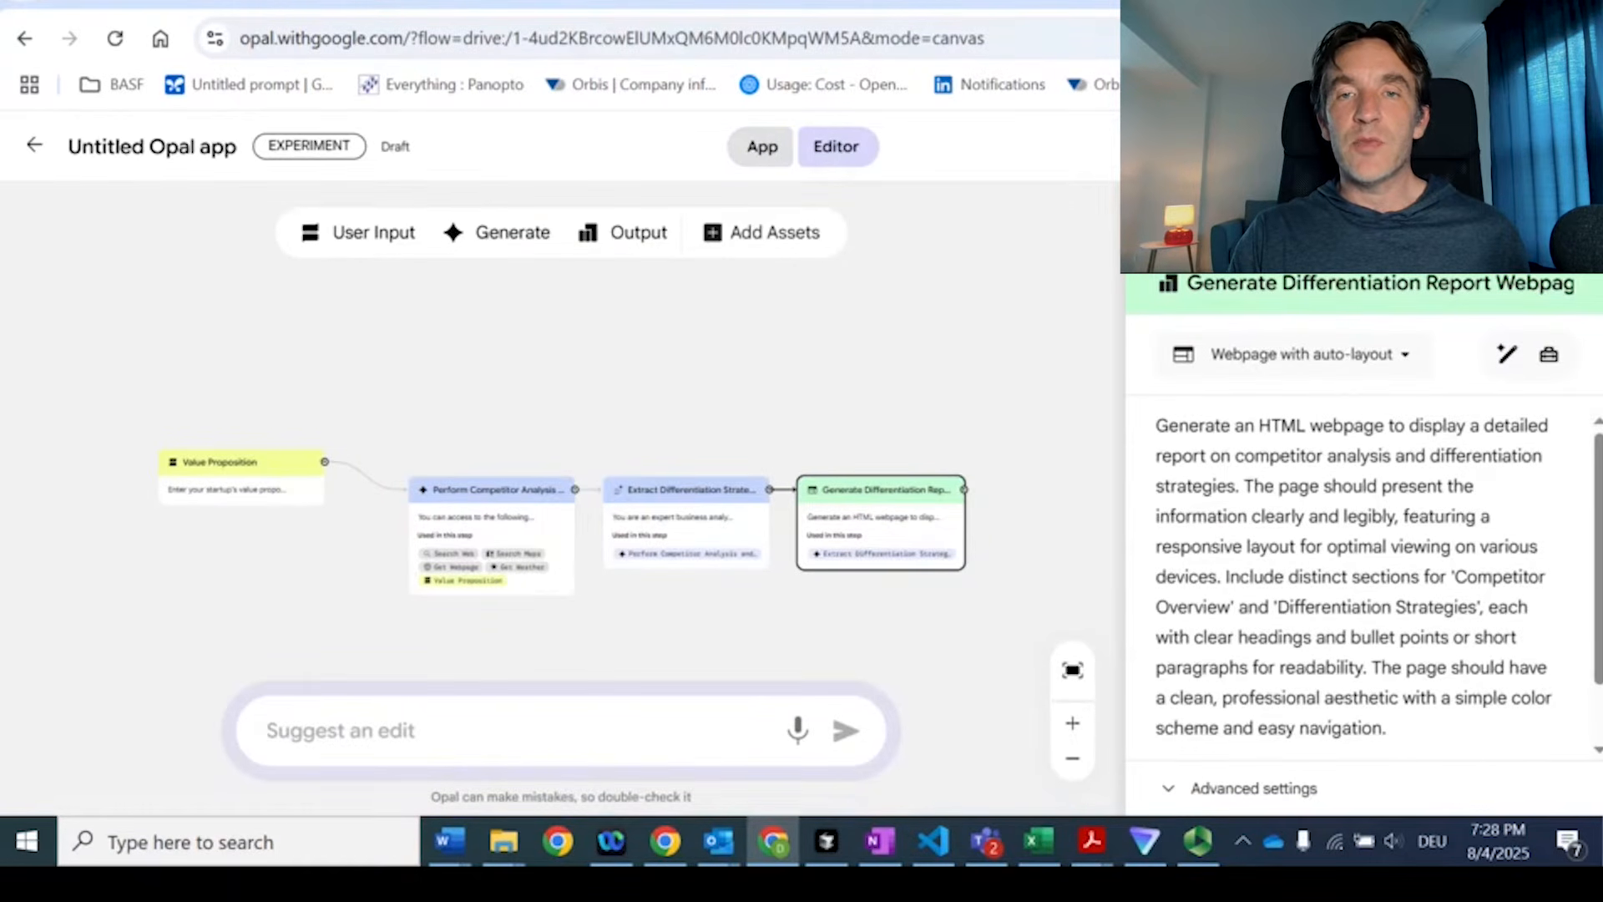
# Rename the untitled app on its start page to "Competitor analysis app".
pyautogui.click(1185, 215)
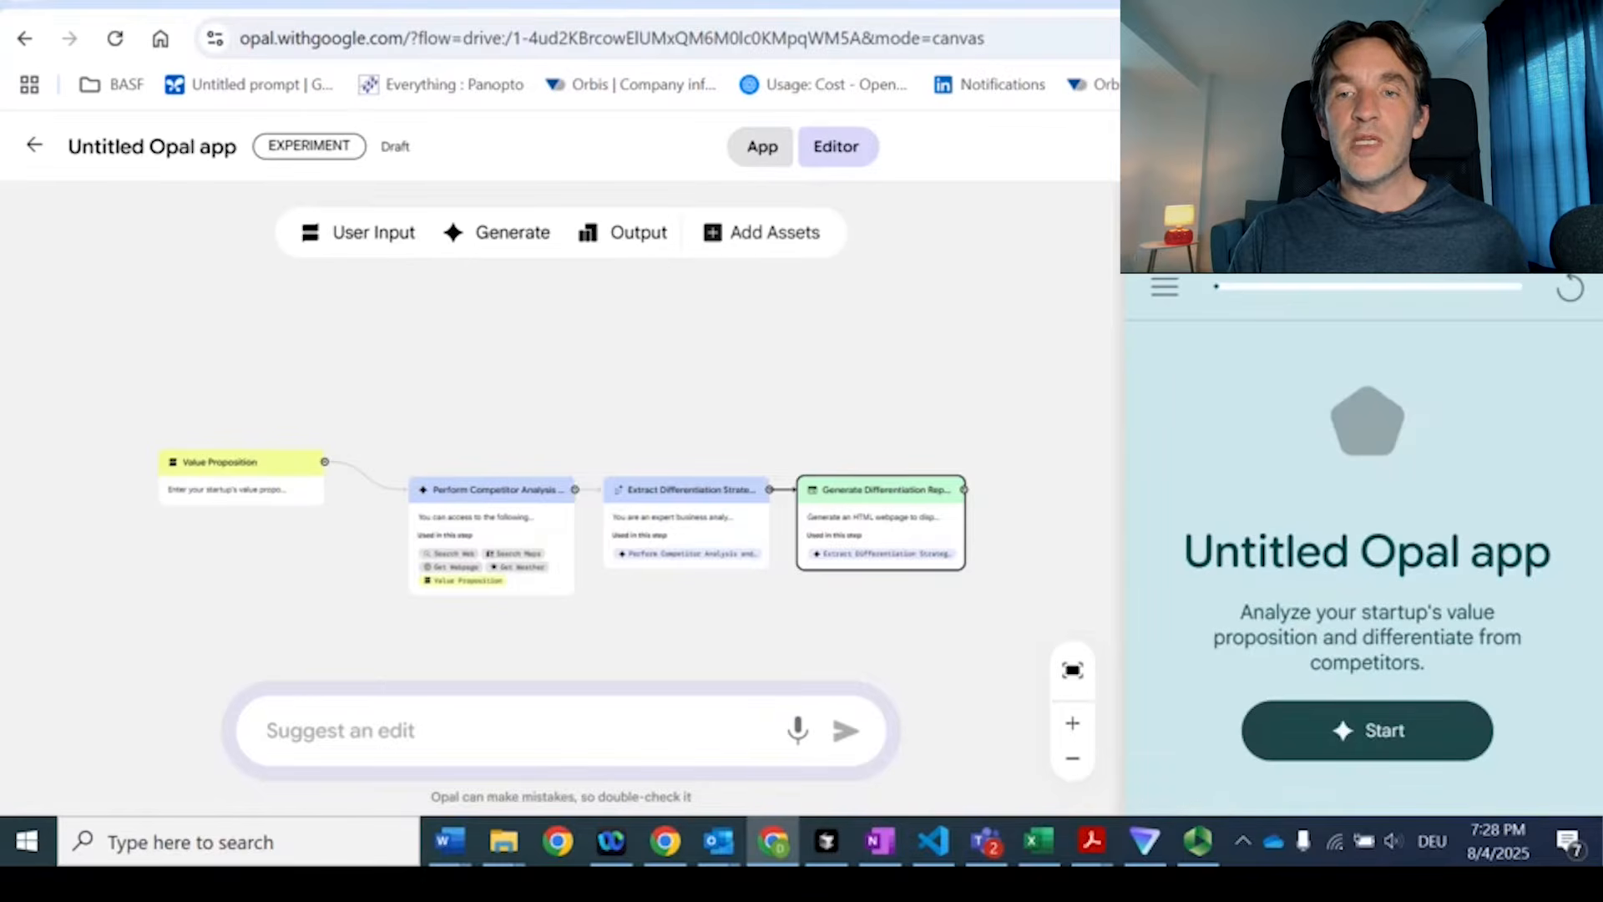
pyautogui.click(1349, 553)
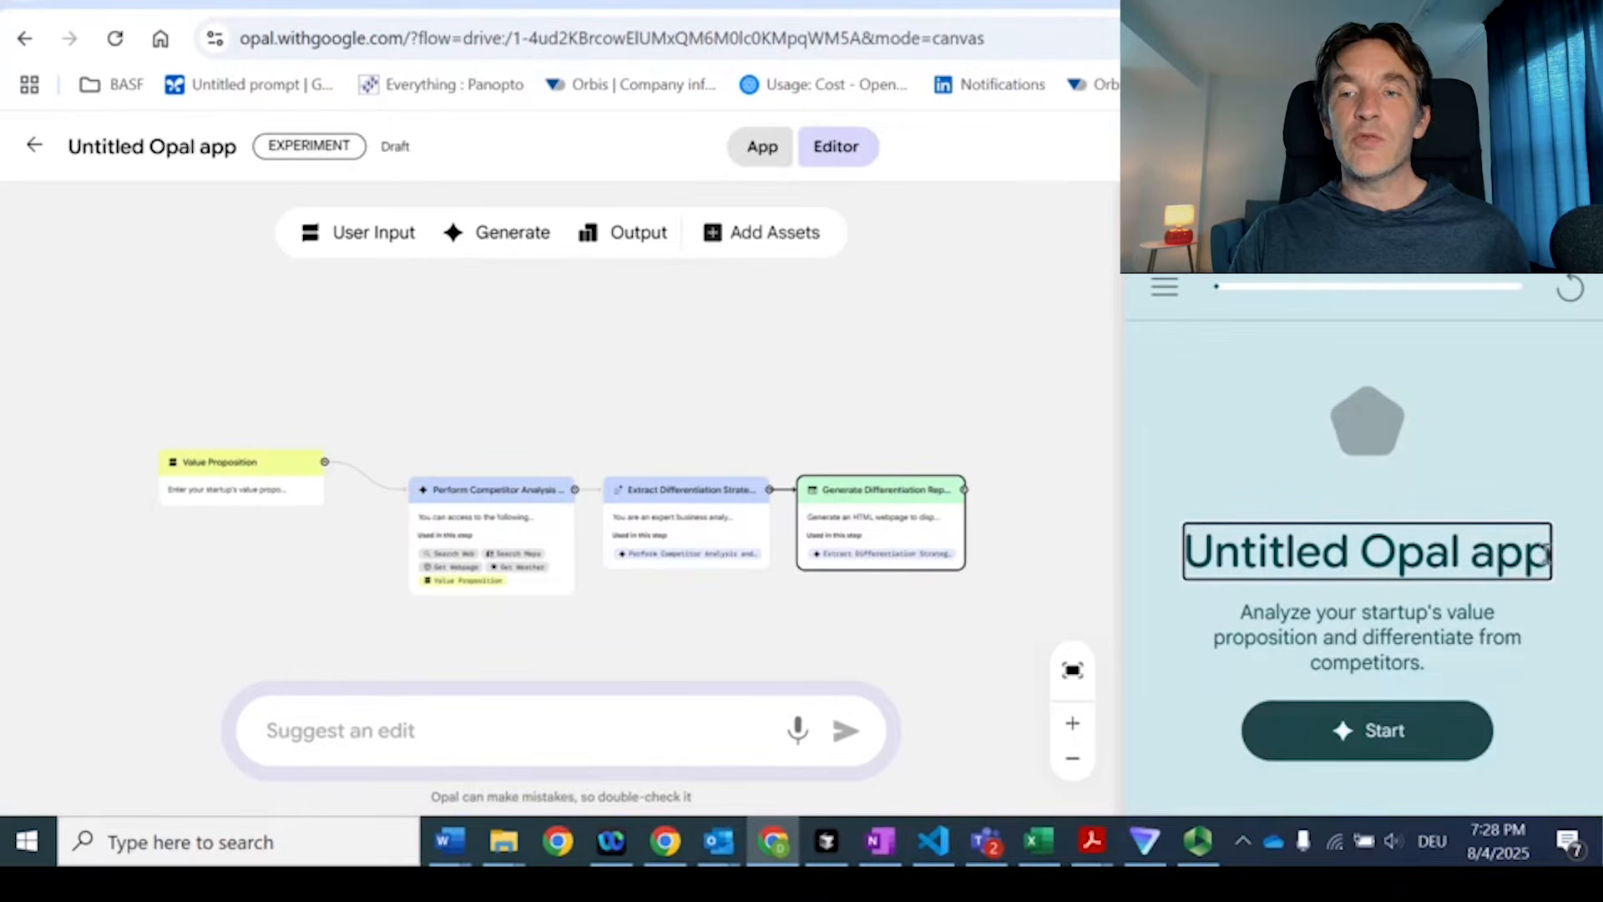
pyautogui.press('BackSpace')
pyautogui.press('BackSpace')
pyautogui.press('BackSpace')
pyautogui.press('BackSpace')
pyautogui.press('BackSpace')
pyautogui.press('BackSpace')
pyautogui.press('BackSpace')
pyautogui.press('BackSpace')
pyautogui.press('BackSpace')
pyautogui.press('BackSpace')
pyautogui.press('BackSpace')
pyautogui.press('BackSpace')
pyautogui.press('BackSpace')
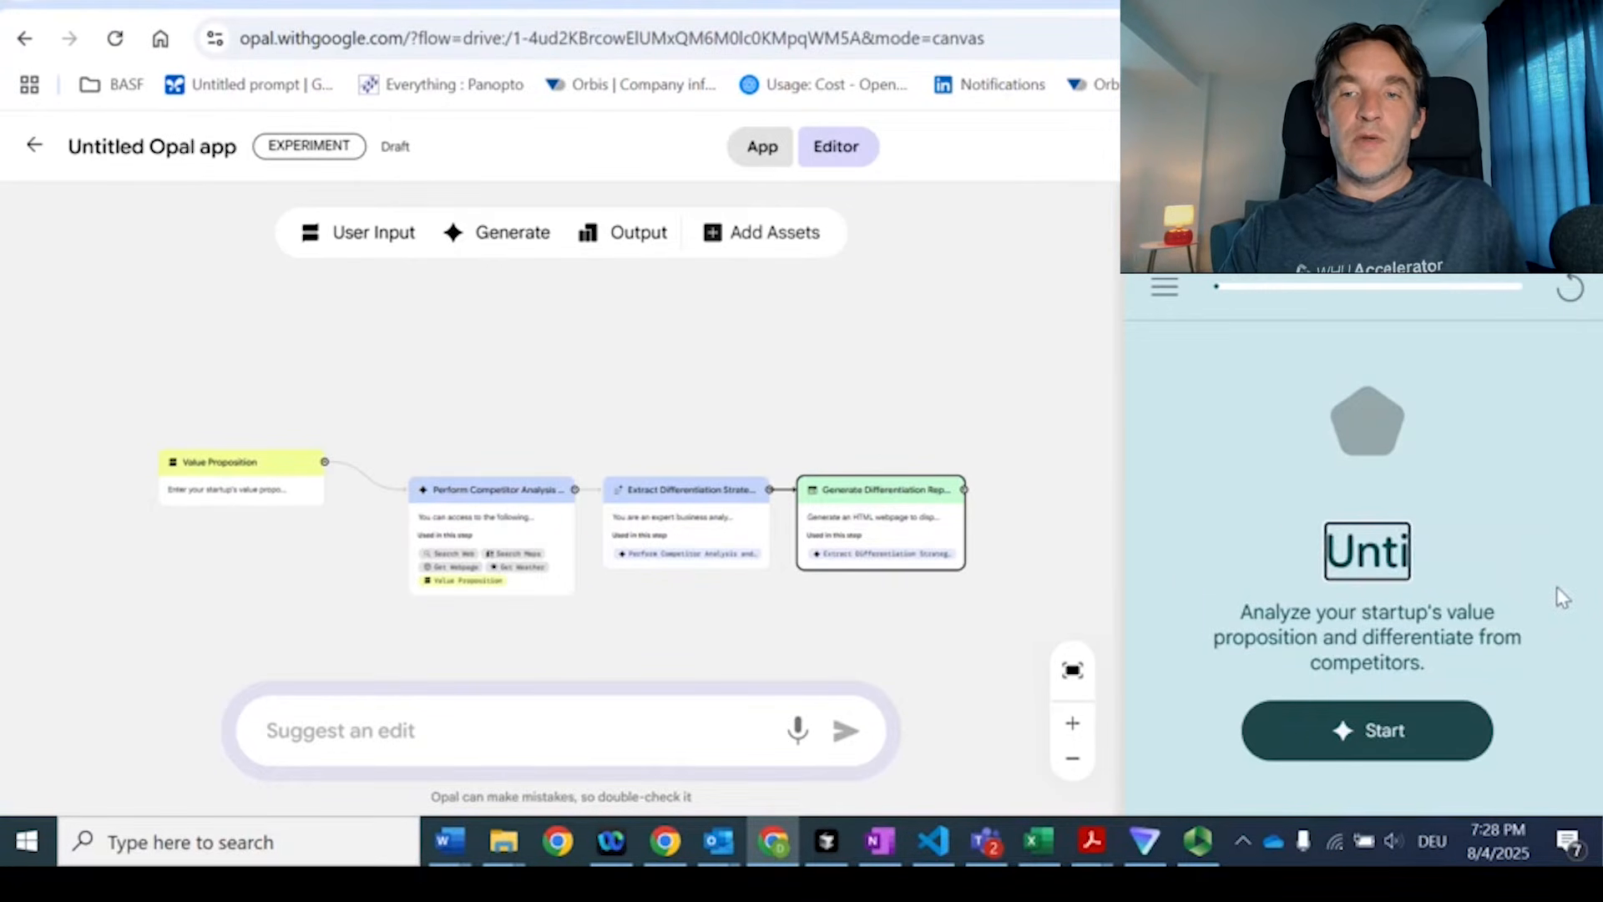
pyautogui.press('BackSpace')
pyautogui.press('BackSpace')
pyautogui.press('BackSpace')
pyautogui.press('BackSpace')
pyautogui.write('Comp')
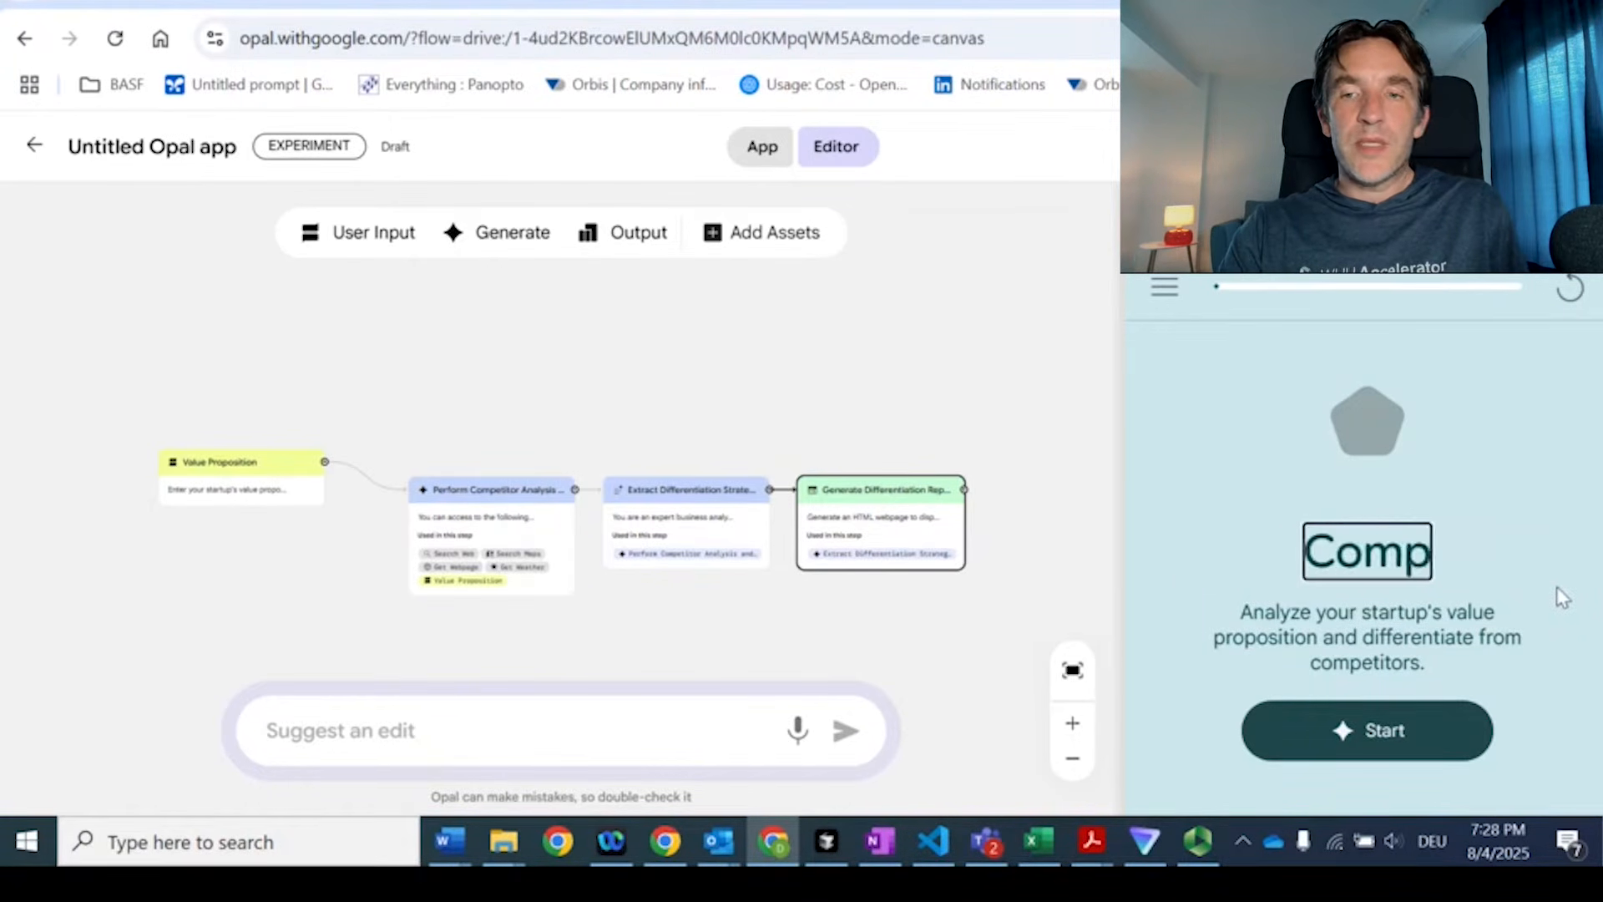
pyautogui.write('etitor ana')
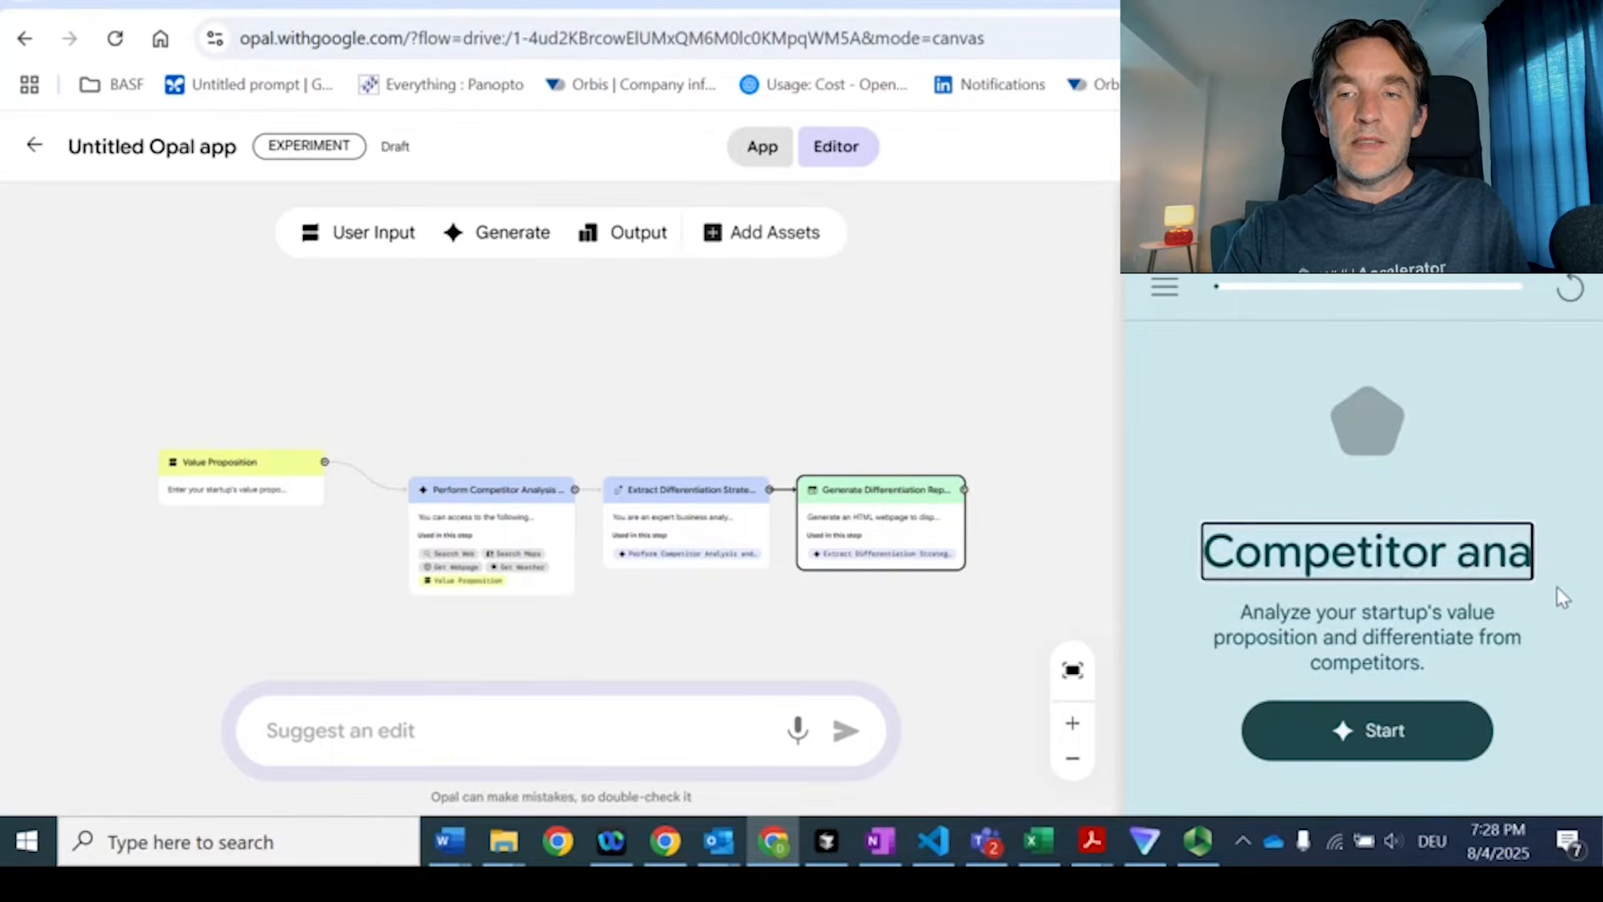
pyautogui.write('lsy')
pyautogui.press('BackSpace')
pyautogui.write('lsys')
pyautogui.press('BackSpace')
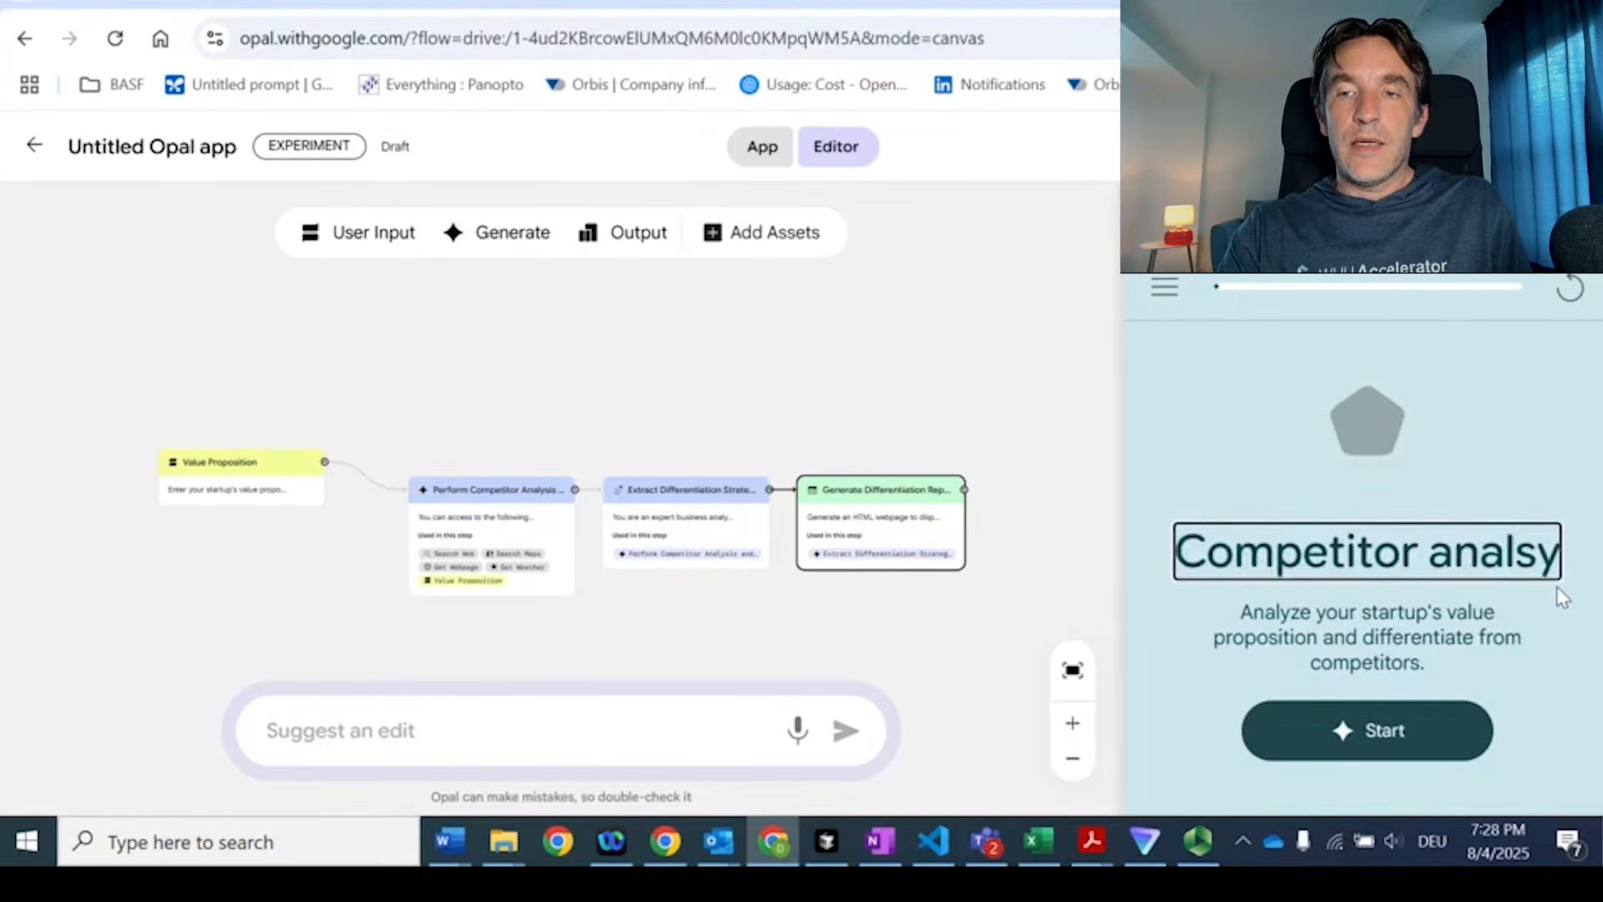
pyautogui.press('BackSpace')
pyautogui.press('BackSpace')
pyautogui.write('ysis ap')
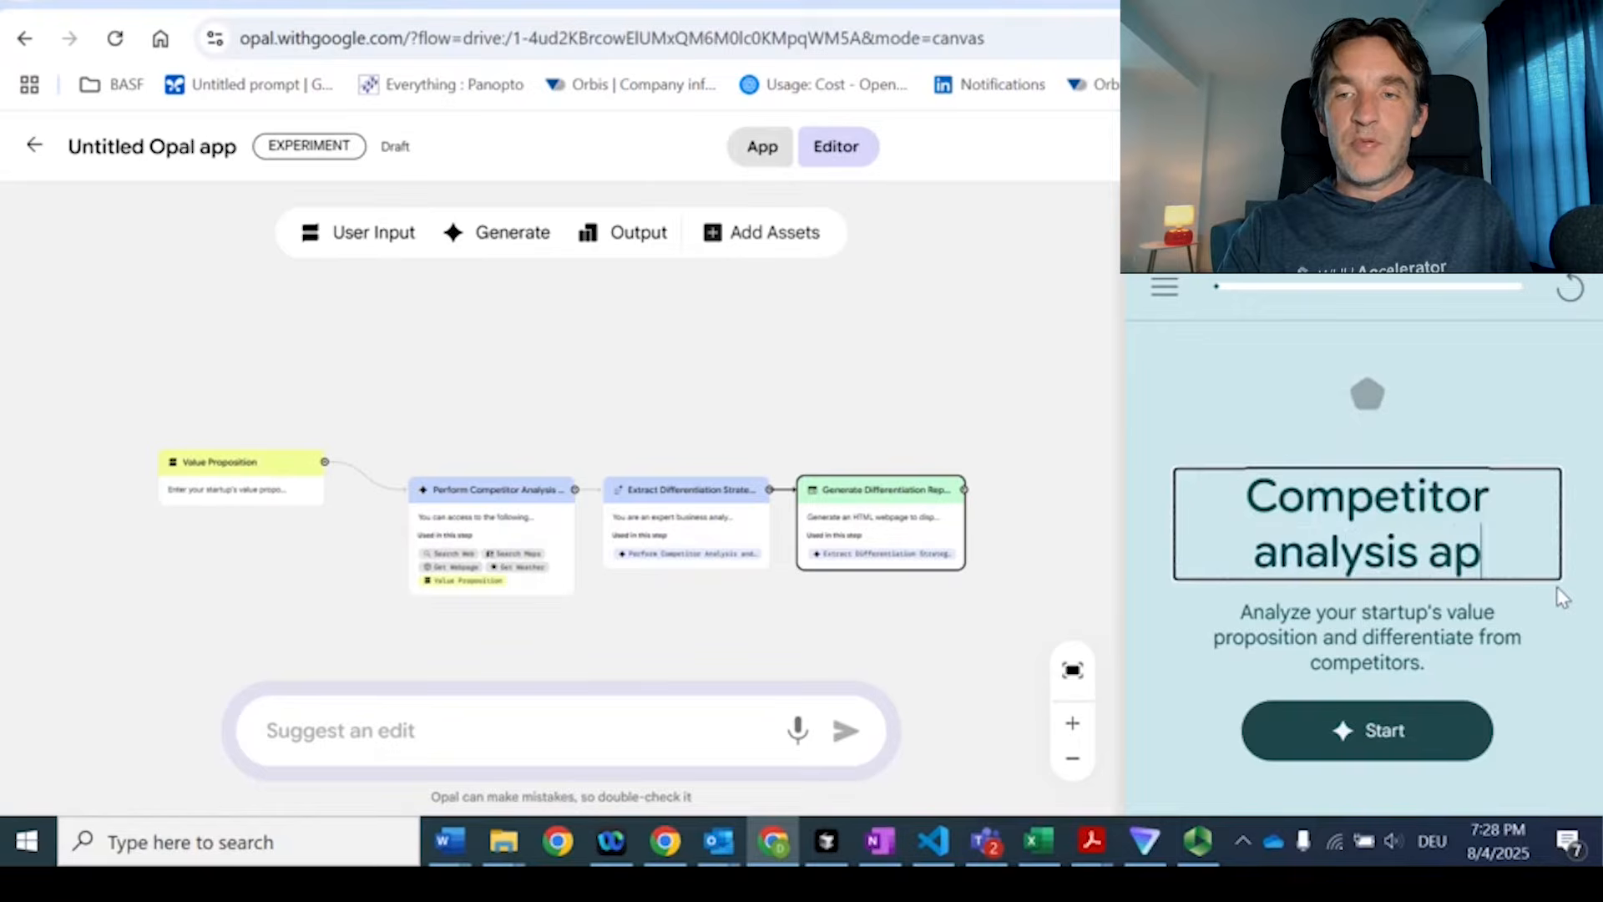
pyautogui.write('p')
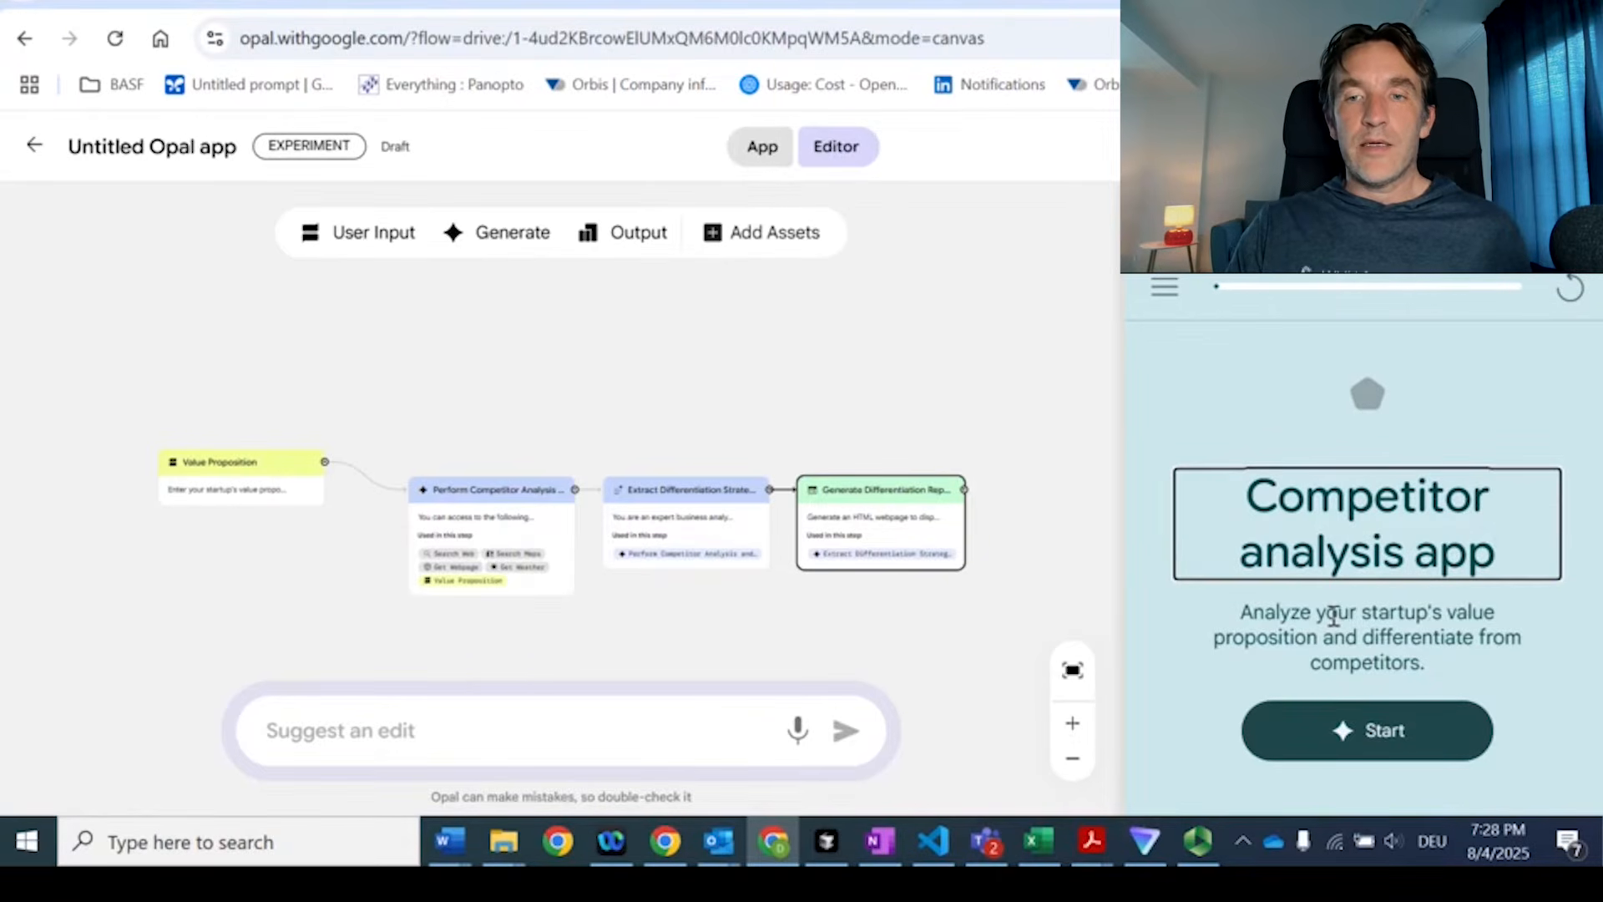
# Start the app, then switch to ChatGPT and copy the Energy Ally concept sentence about the gamified, AI-driven energy platform.
pyautogui.click(1377, 732)
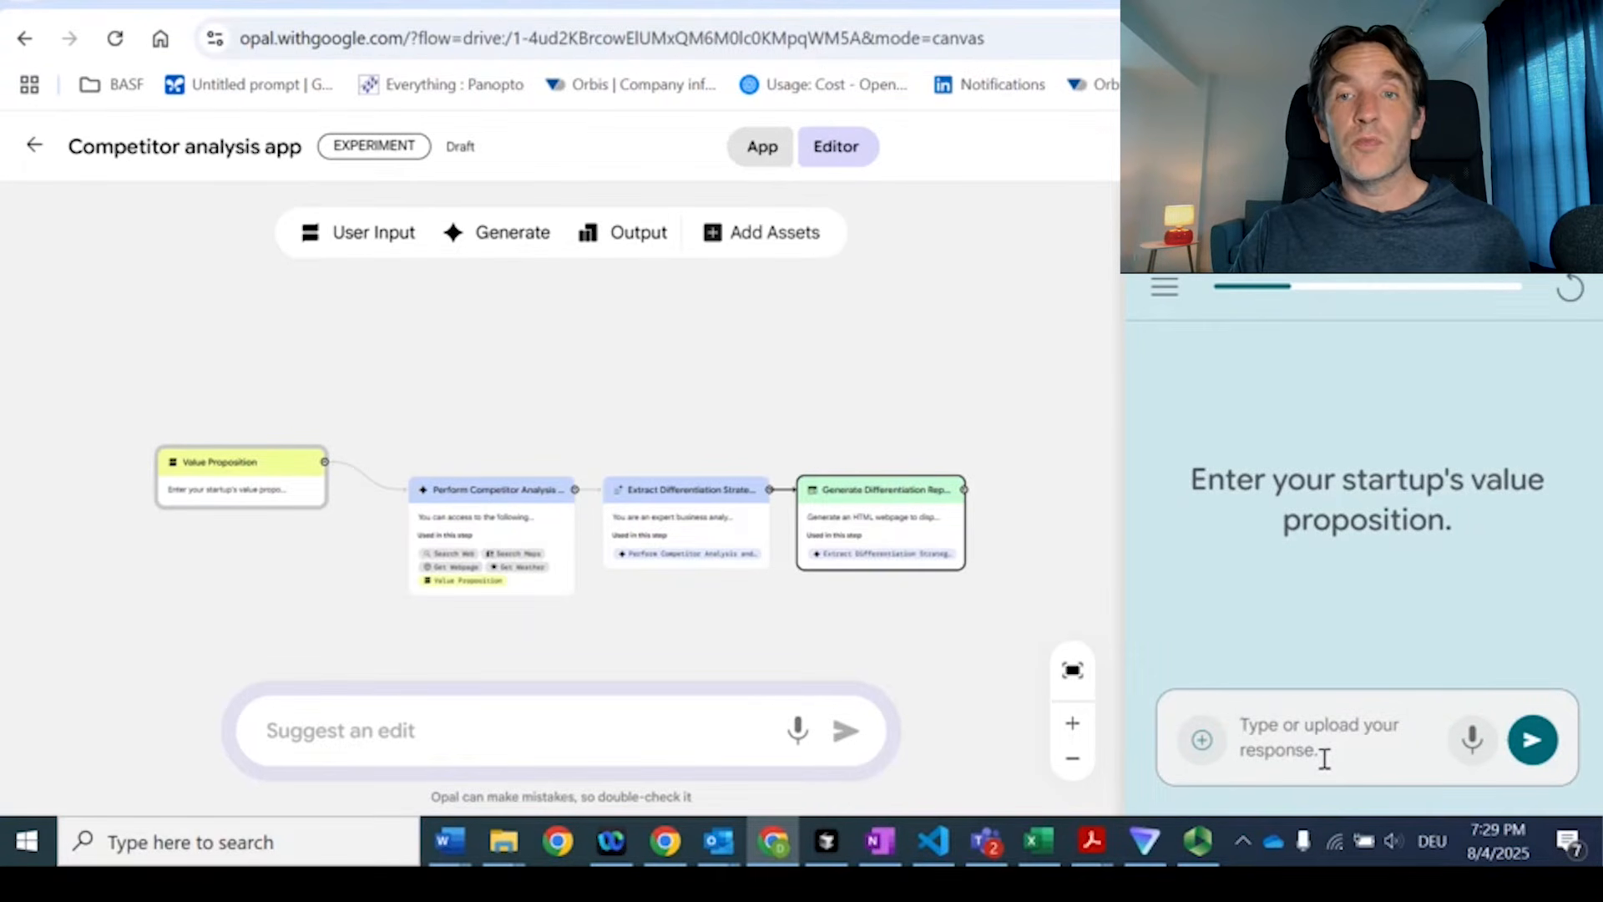
pyautogui.click(1043, 4)
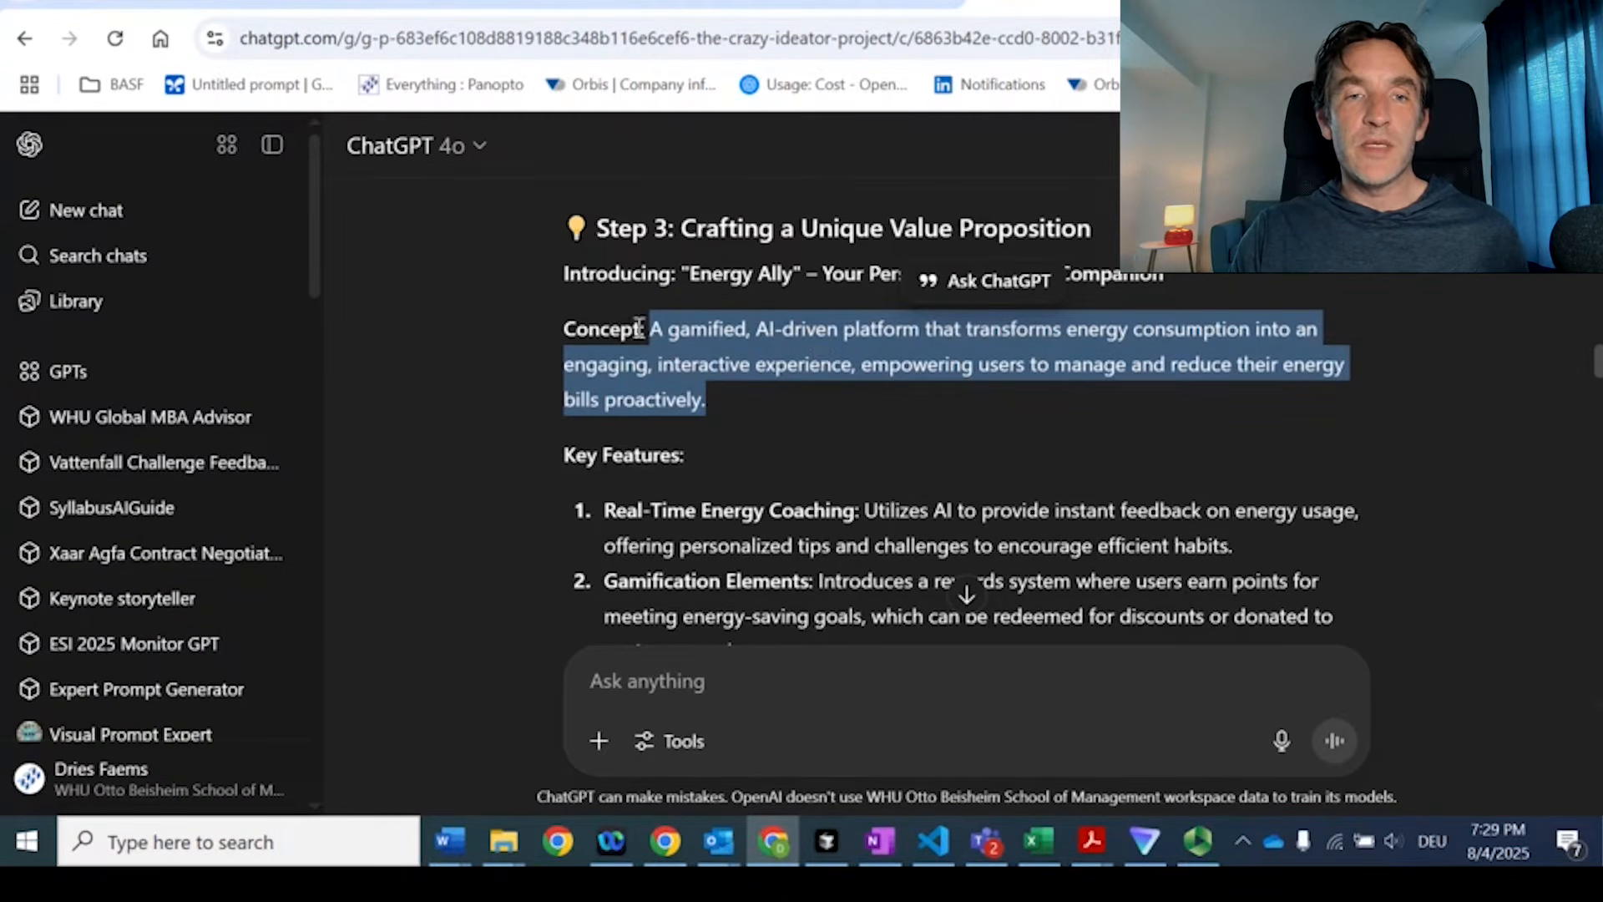
pyautogui.rightClick(699, 338)
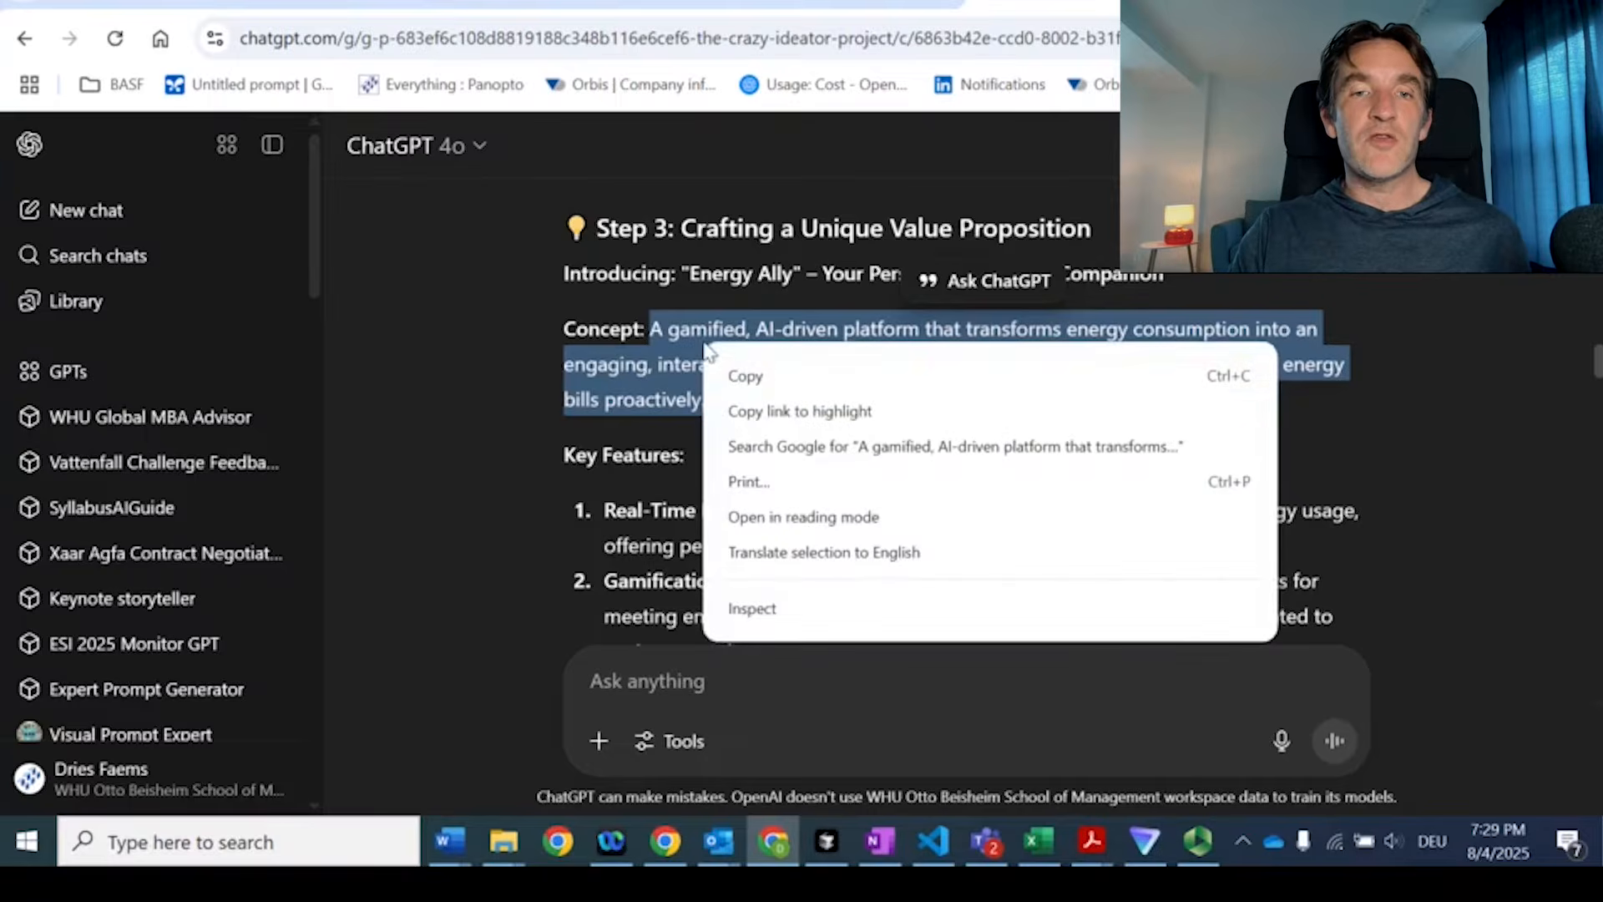
pyautogui.click(750, 372)
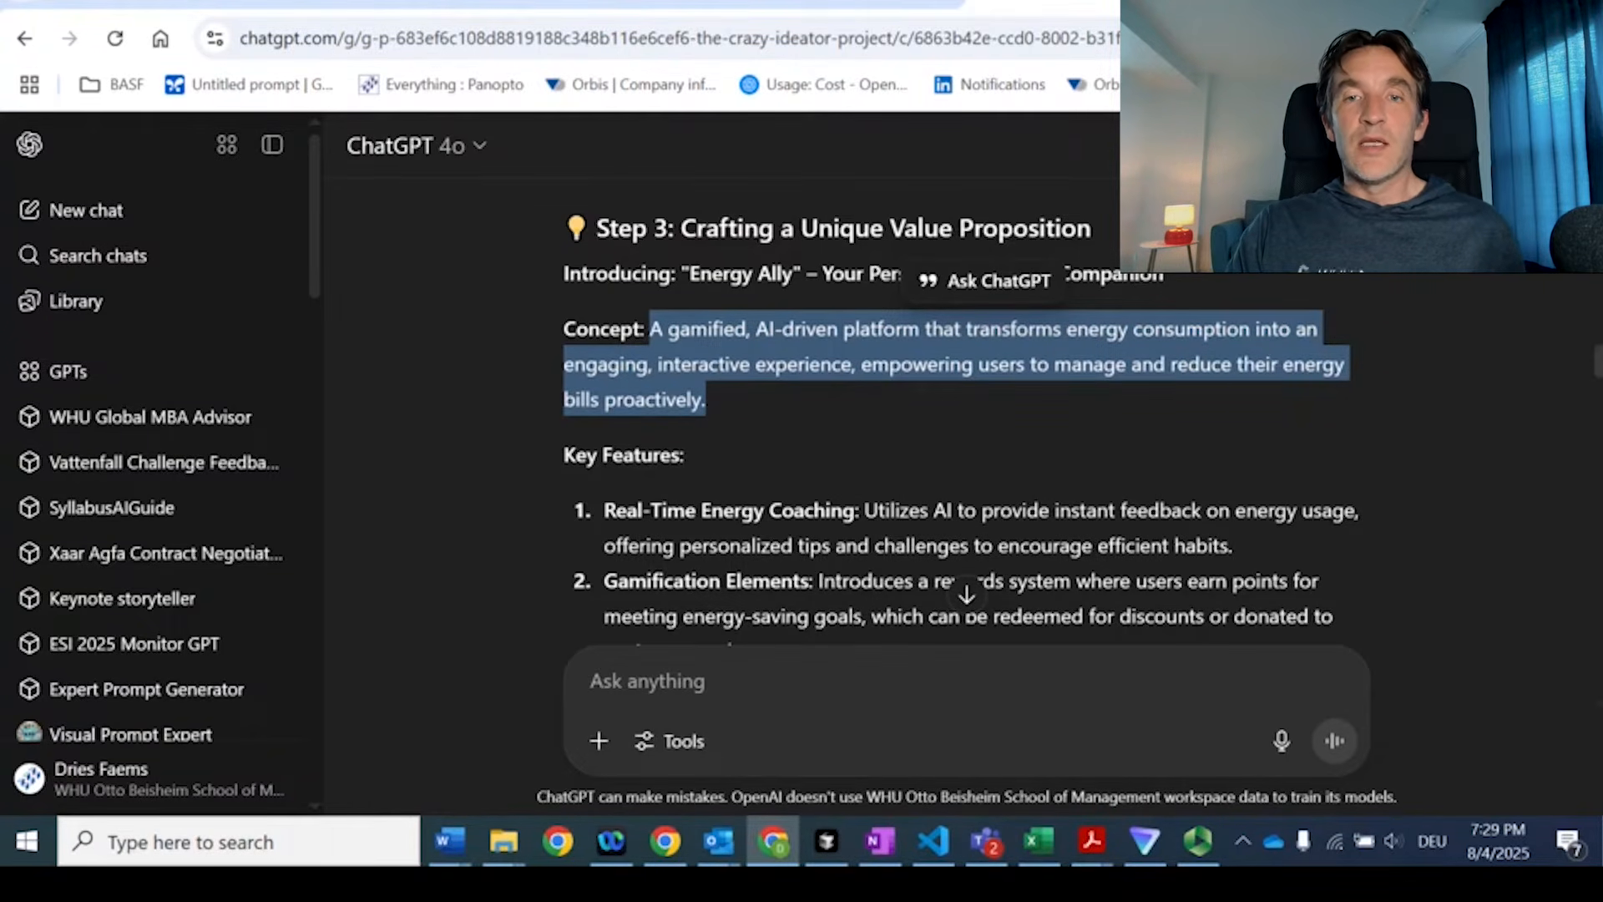
# Return to Opal, paste the copied concept as the startup's value proposition and submit it for analysis.
pyautogui.click(1190, 5)
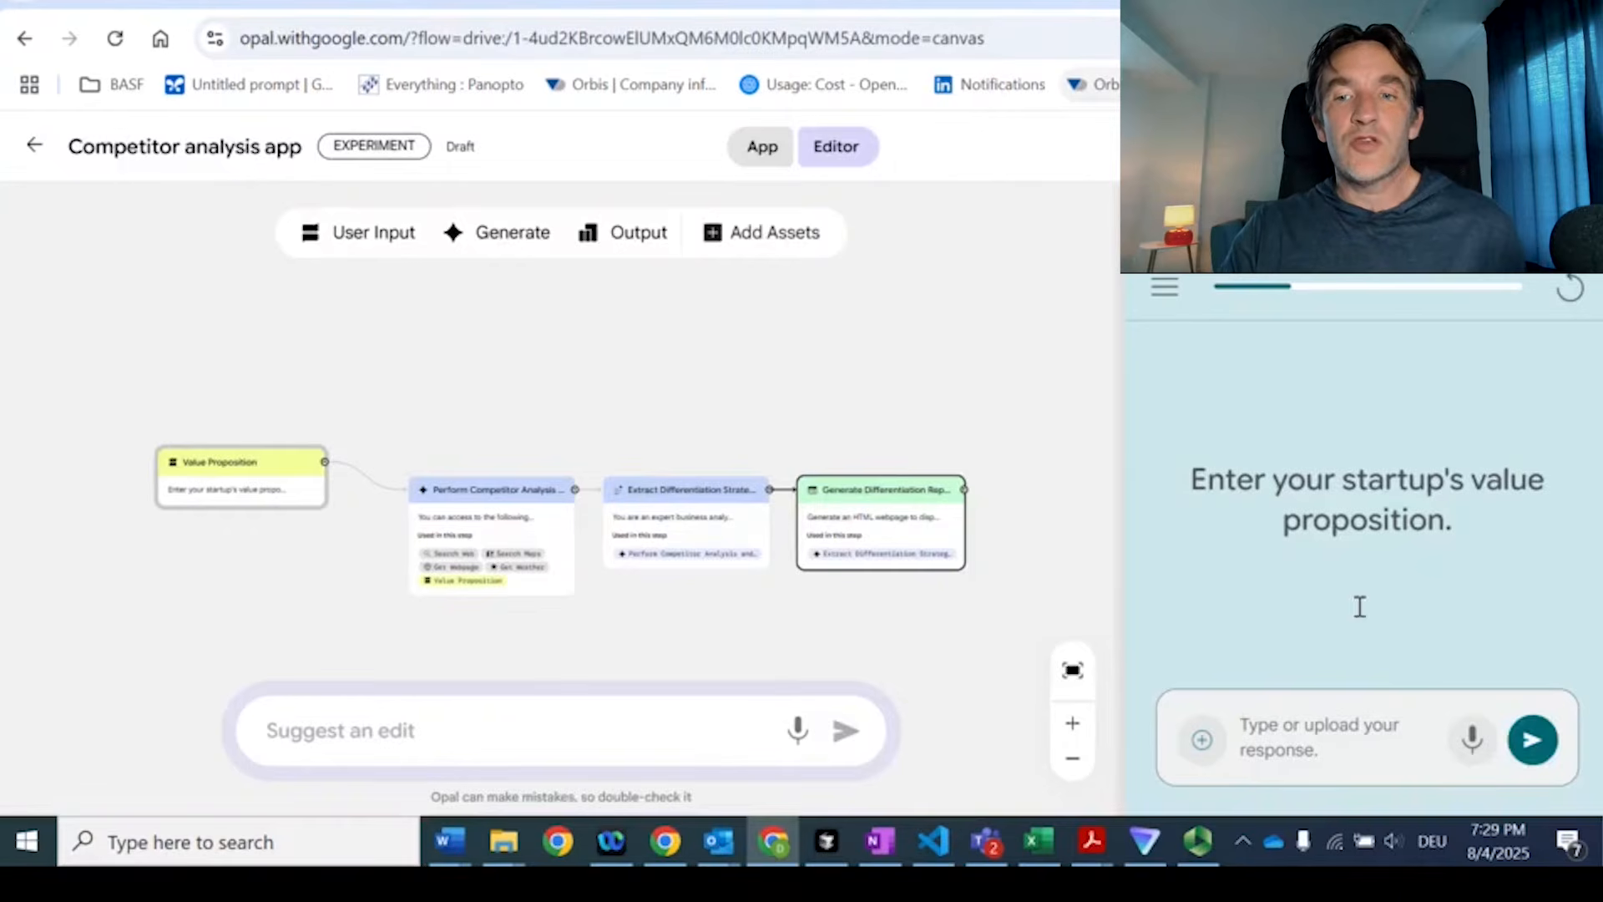
pyautogui.click(1312, 726)
pyautogui.hotkey('ctrl', 'v')
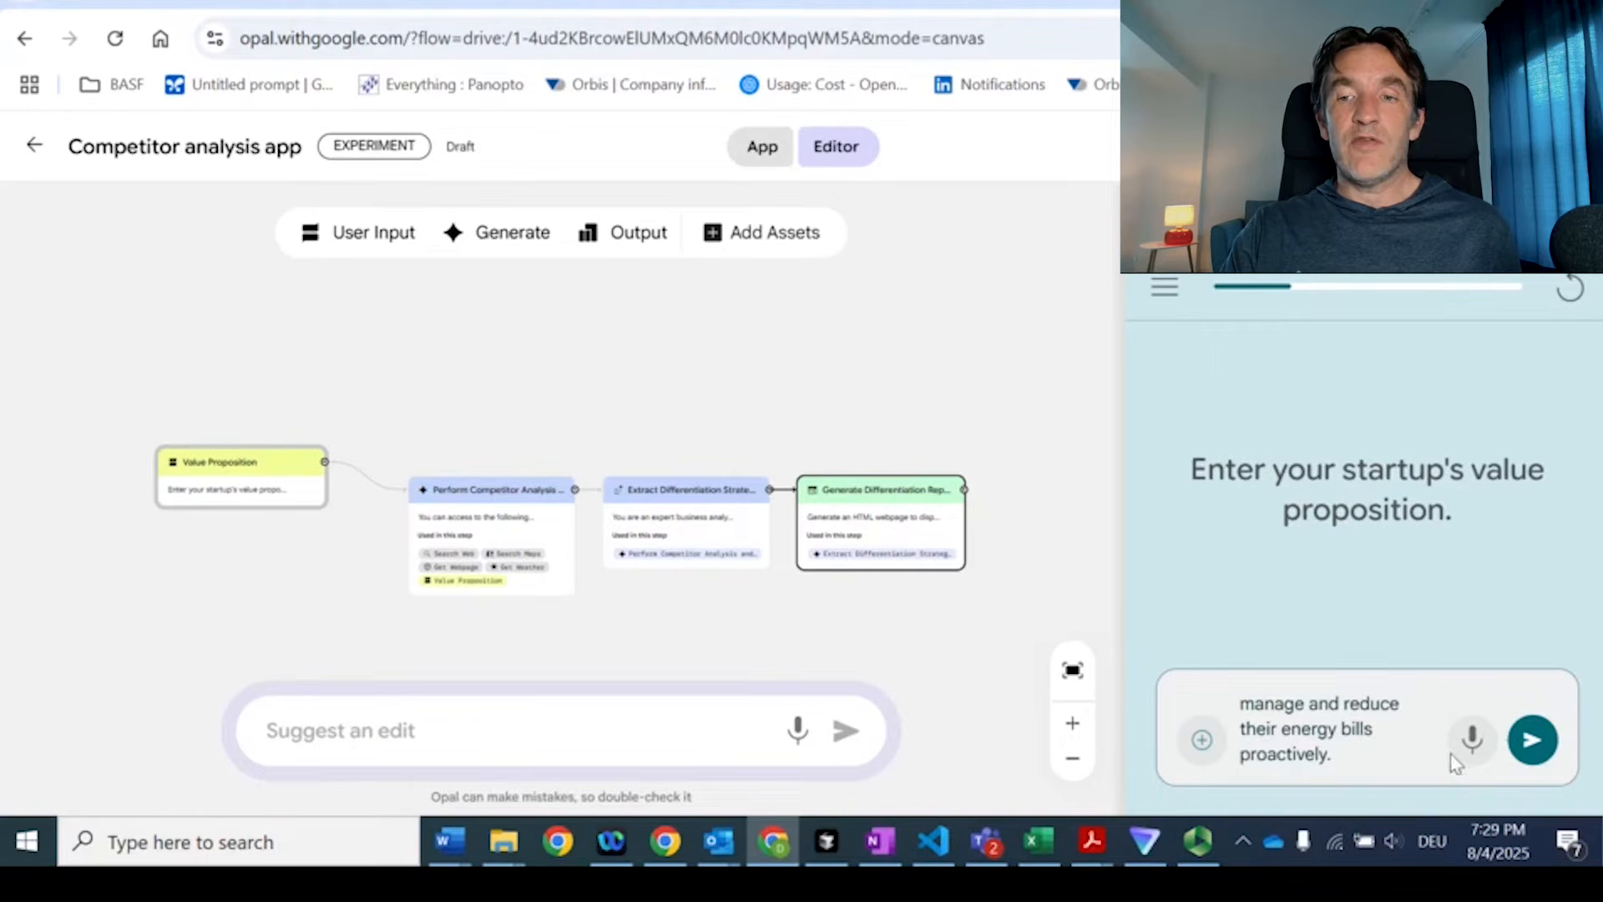
pyautogui.click(1533, 739)
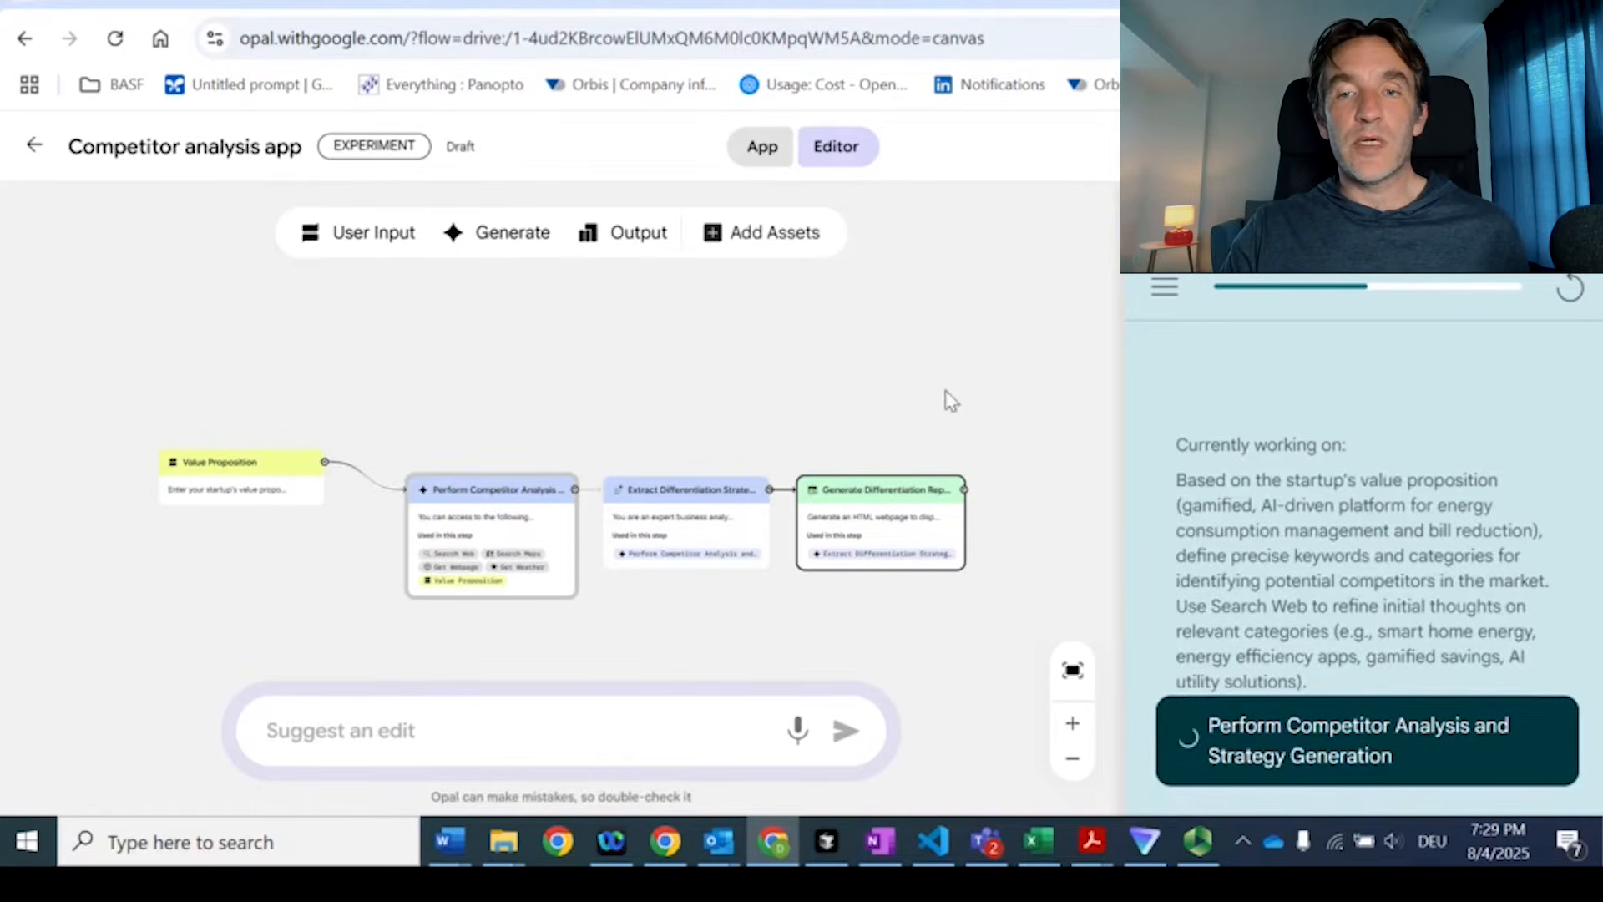
# Rearrange the workflow into a vertical column: Value Proposition, Perform Competitor Analysis, Extract Differentiation Strategies, Generate Differentiation Report.
pyautogui.moveTo(226, 480); pyautogui.dragTo(506, 327)
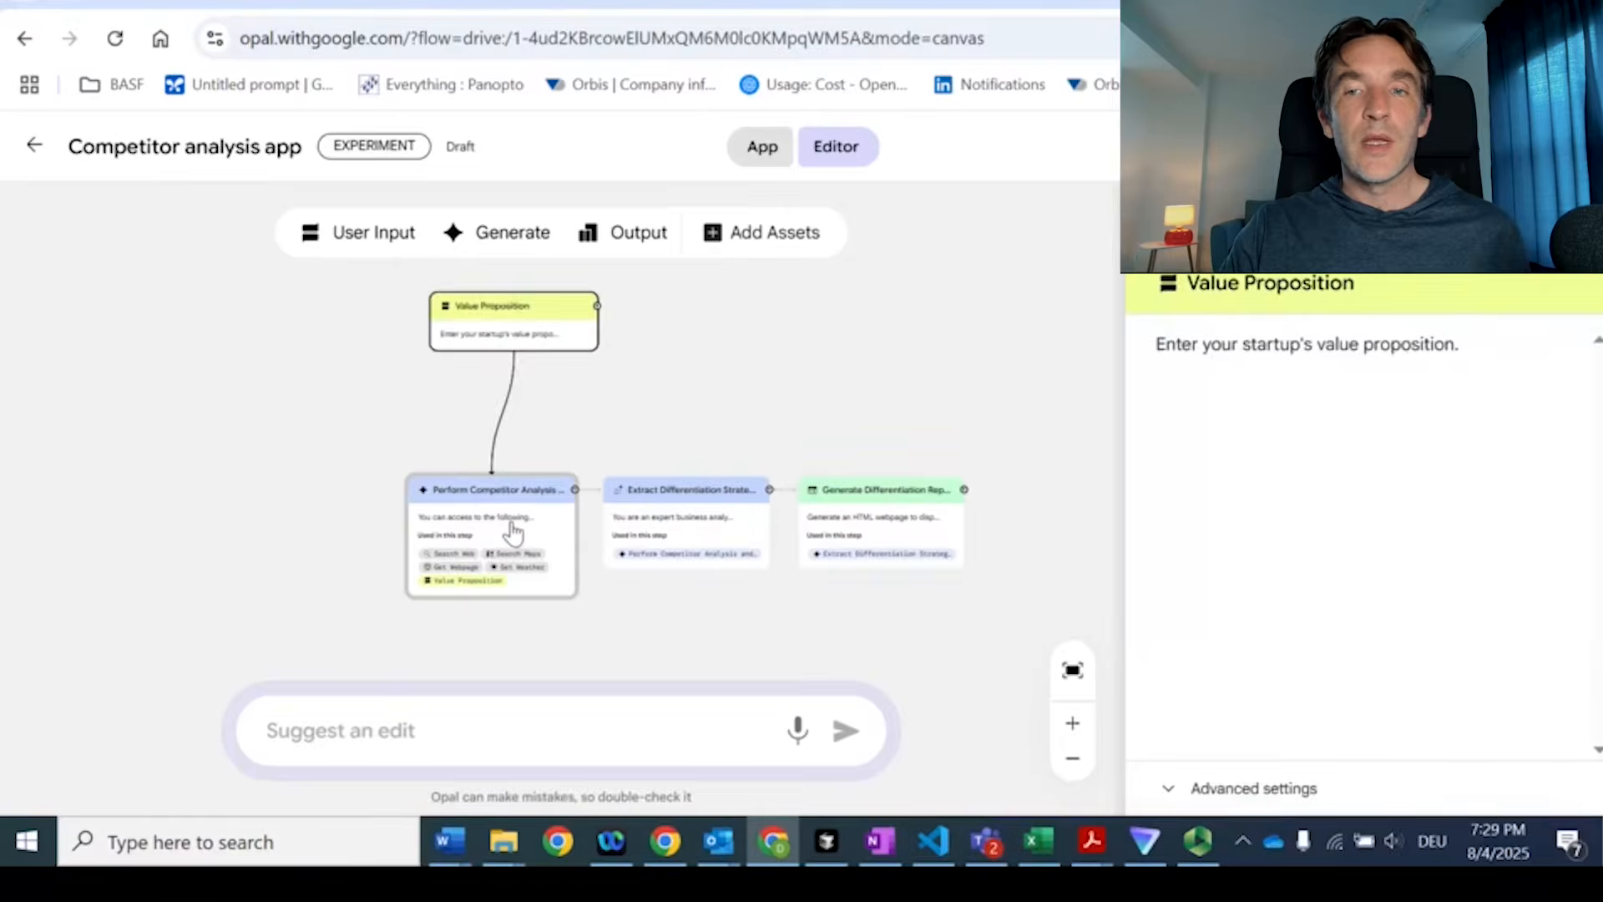
pyautogui.click(522, 526)
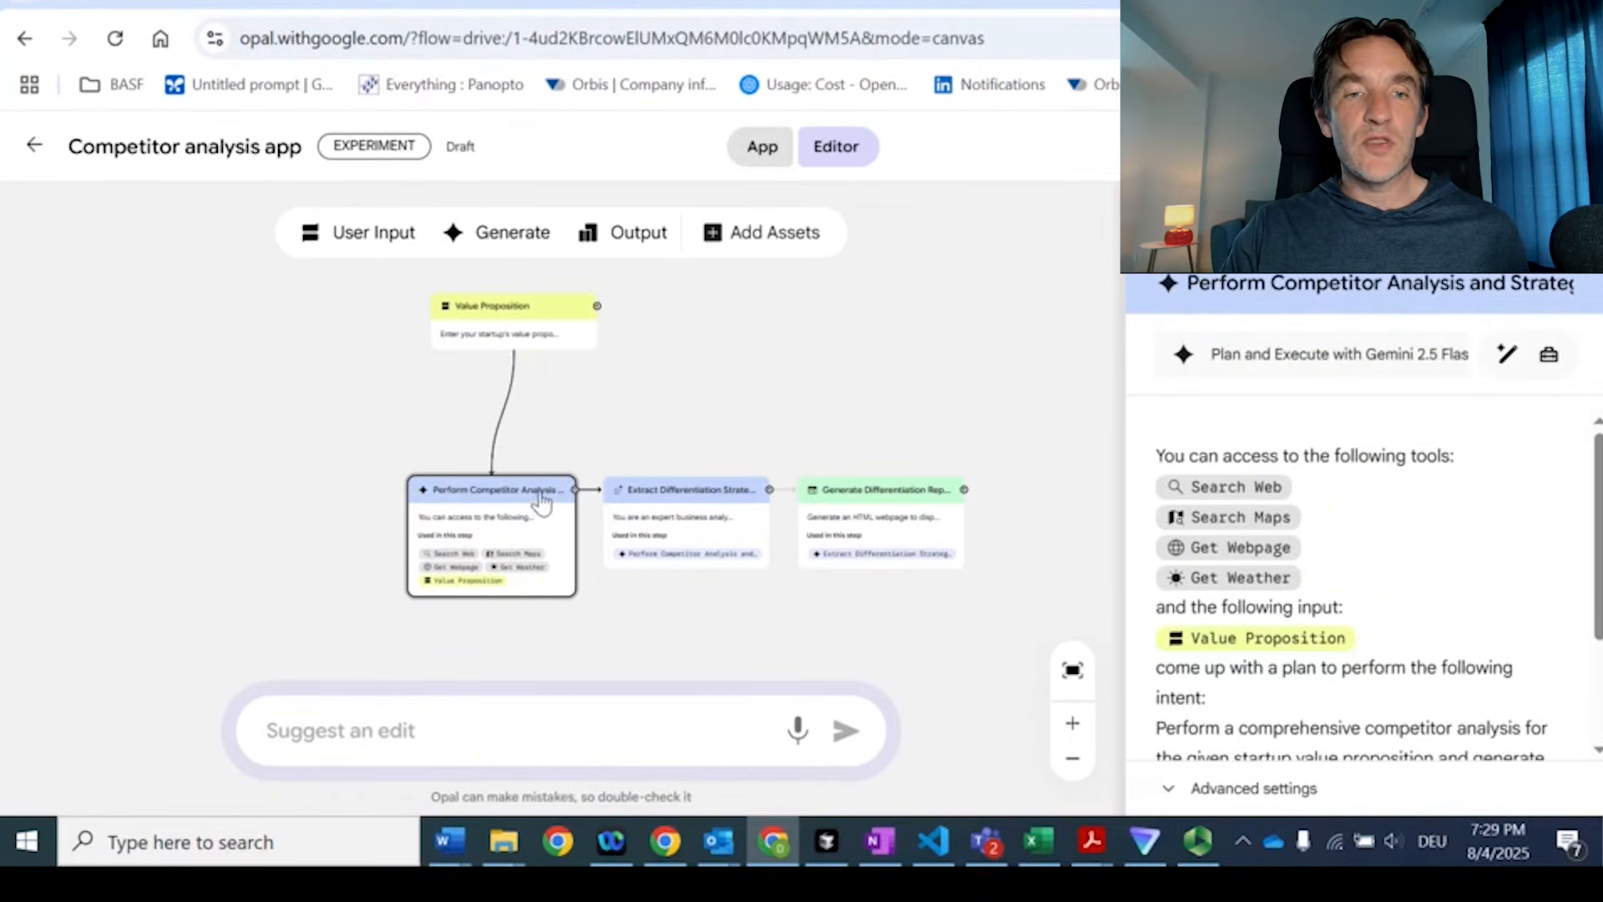
pyautogui.moveTo(541, 495); pyautogui.dragTo(566, 394)
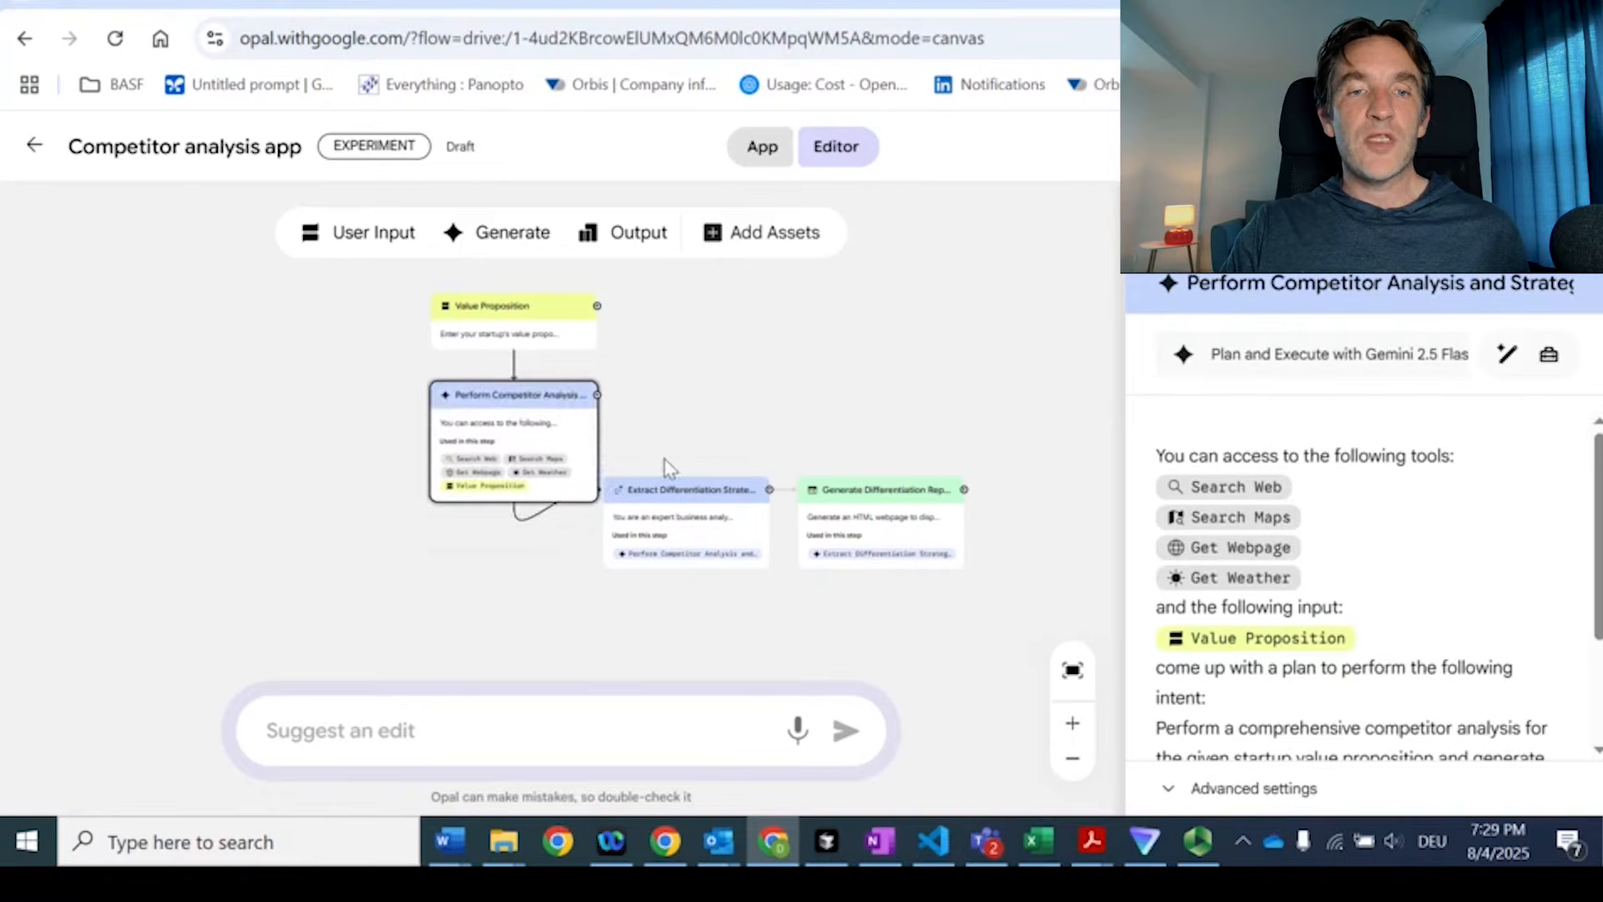
pyautogui.moveTo(698, 499); pyautogui.dragTo(535, 535)
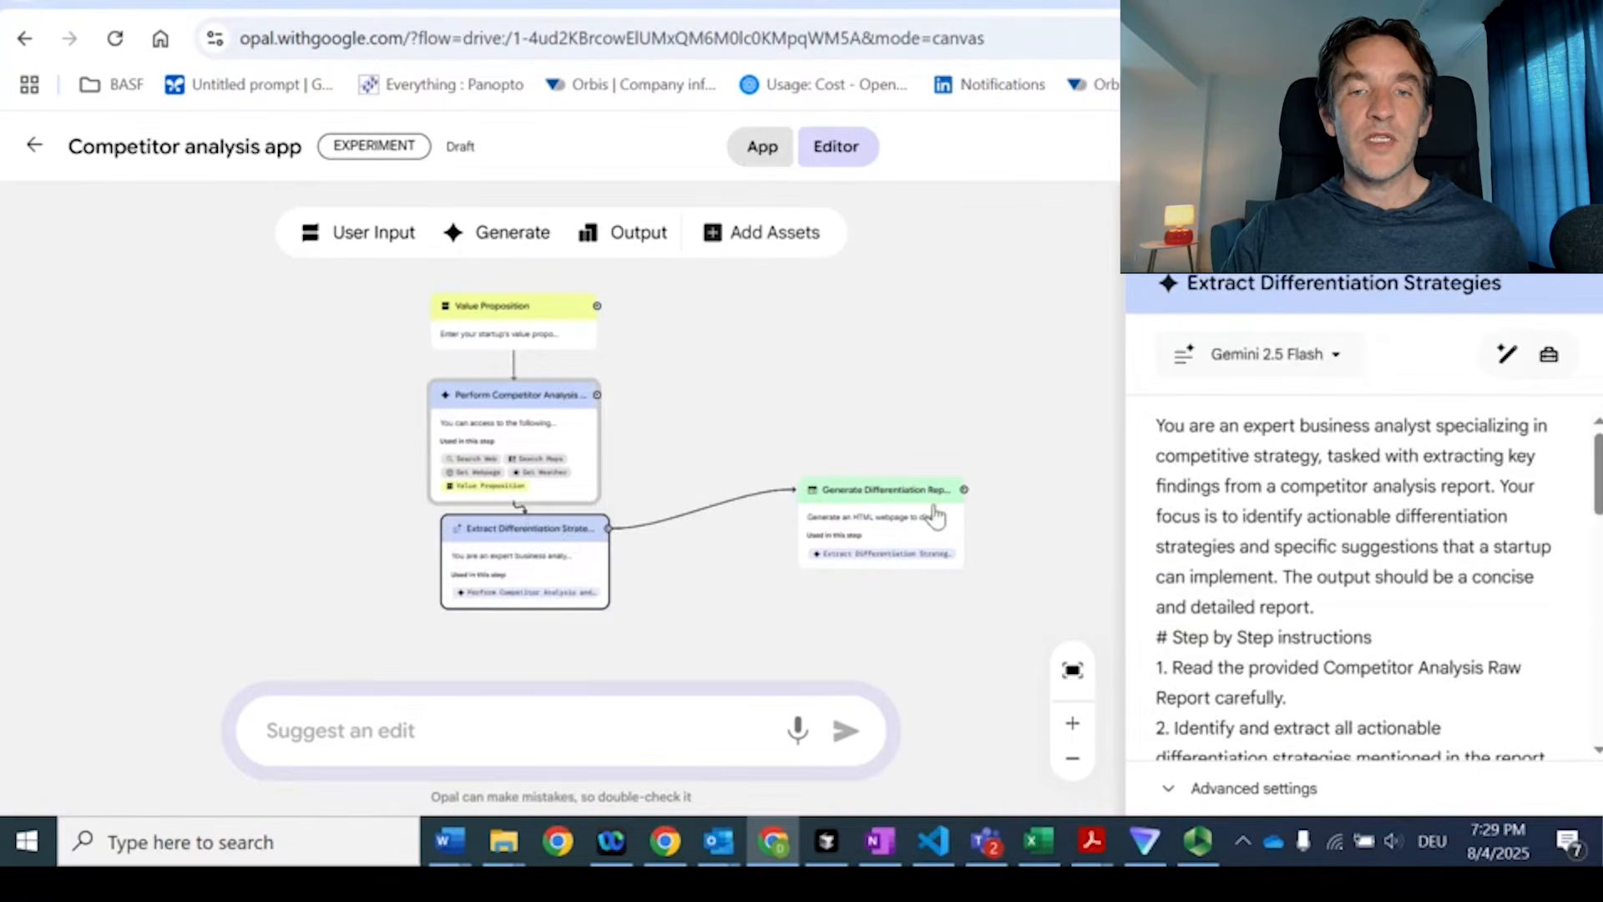
pyautogui.moveTo(915, 496); pyautogui.dragTo(557, 645)
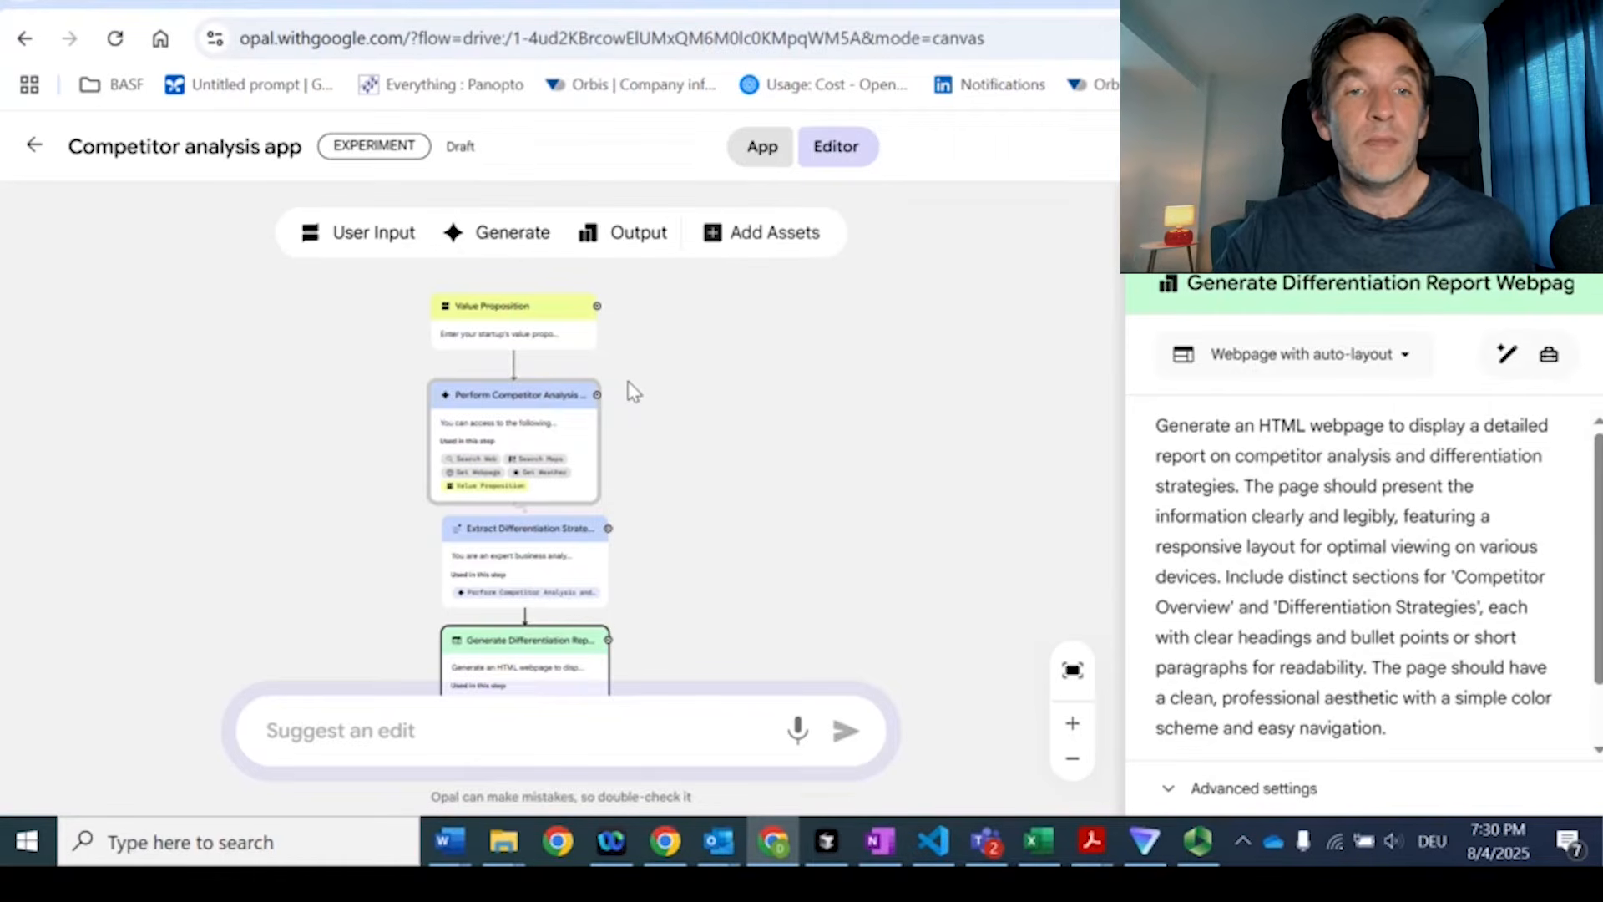
# Review the Value Proposition input and the tools and intent text of the Perform Competitor Analysis step.
pyautogui.click(544, 338)
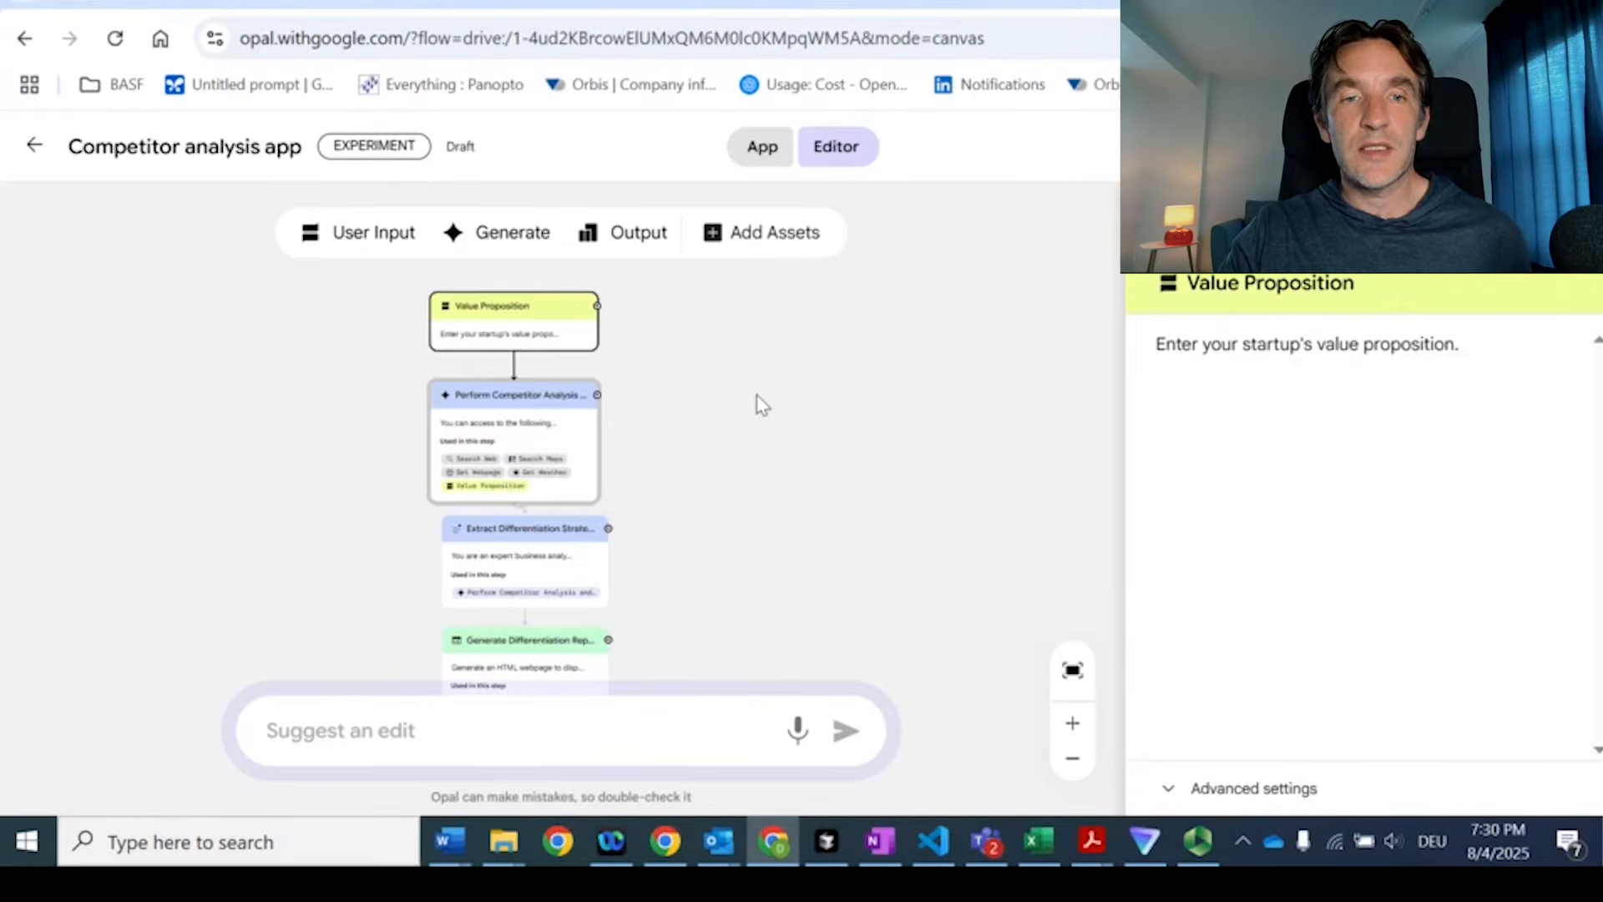
pyautogui.click(565, 463)
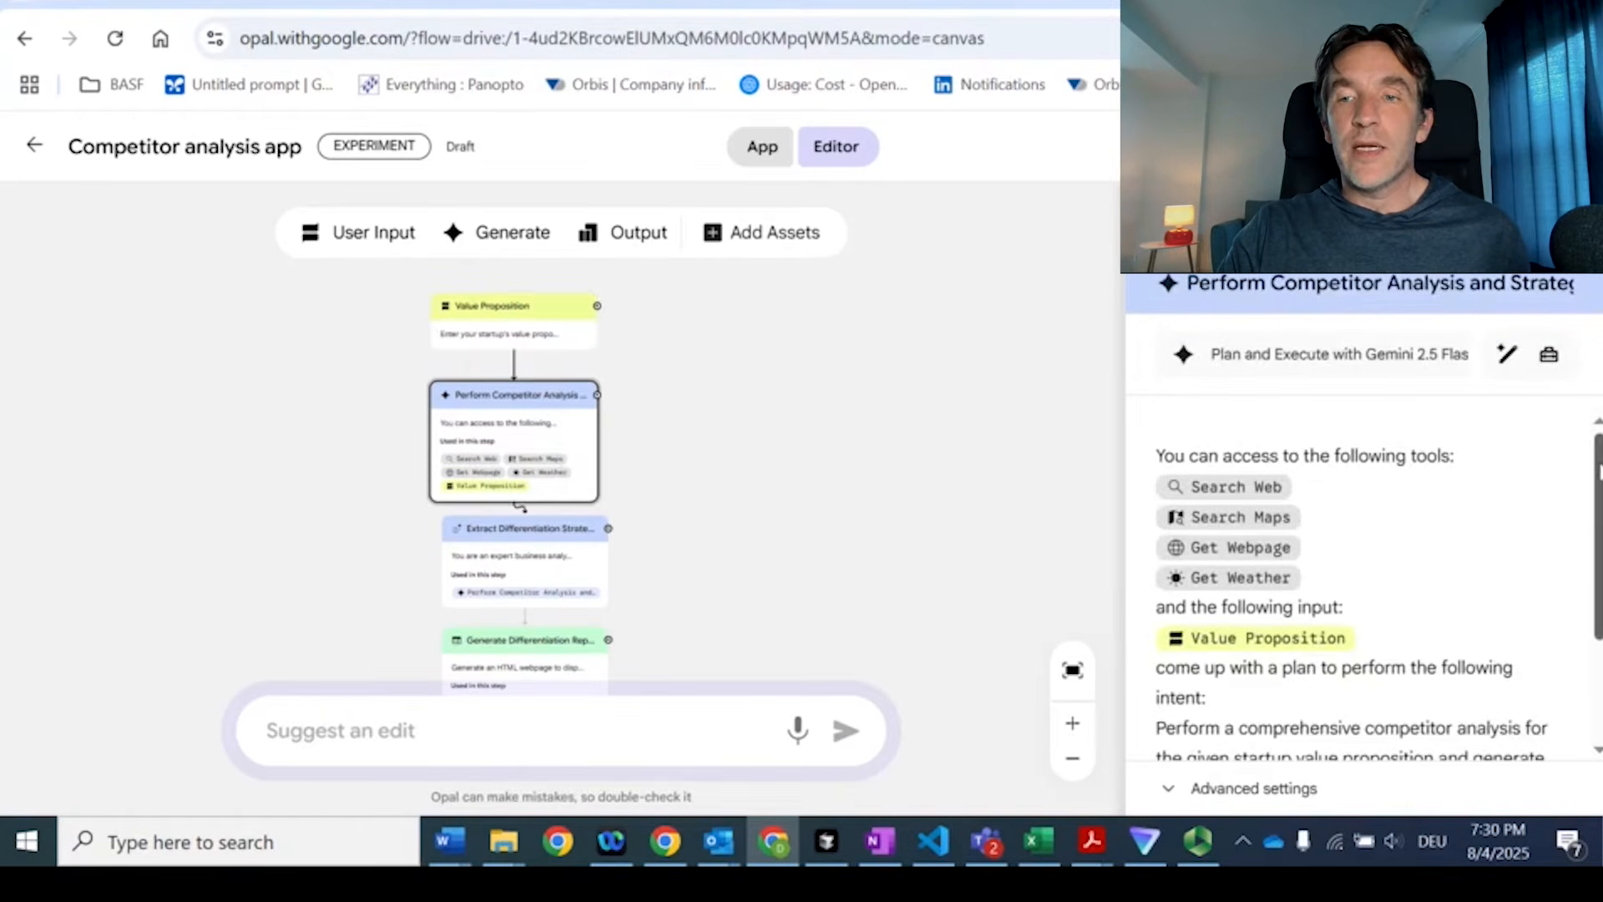
pyautogui.scroll(-2, 1316, 501)
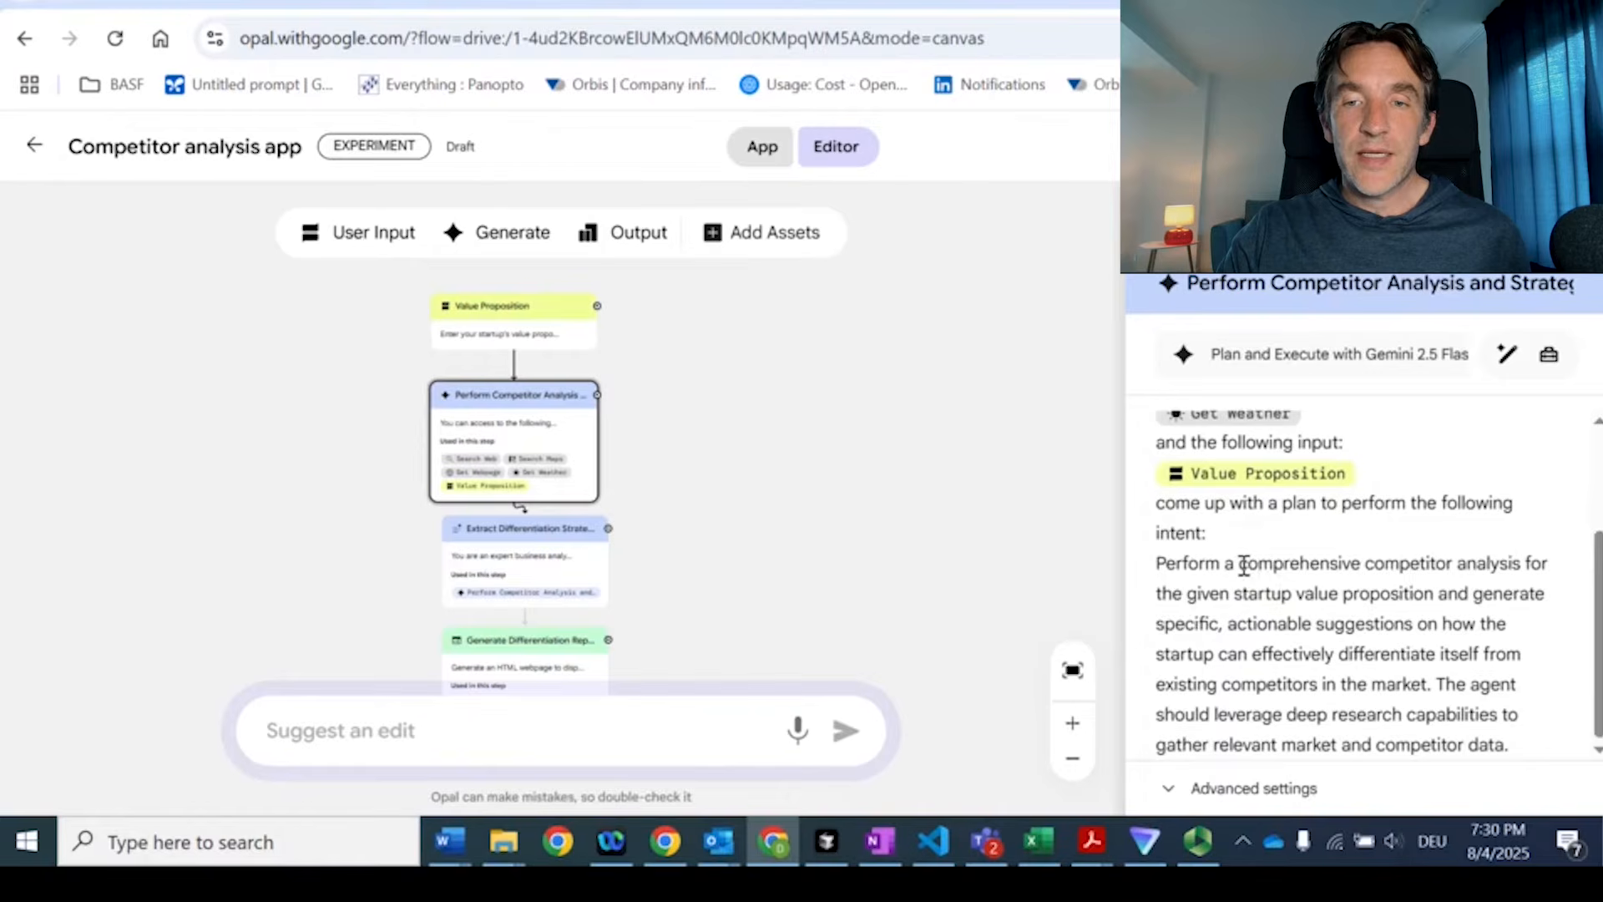
pyautogui.moveTo(1244, 566); pyautogui.dragTo(1335, 650)
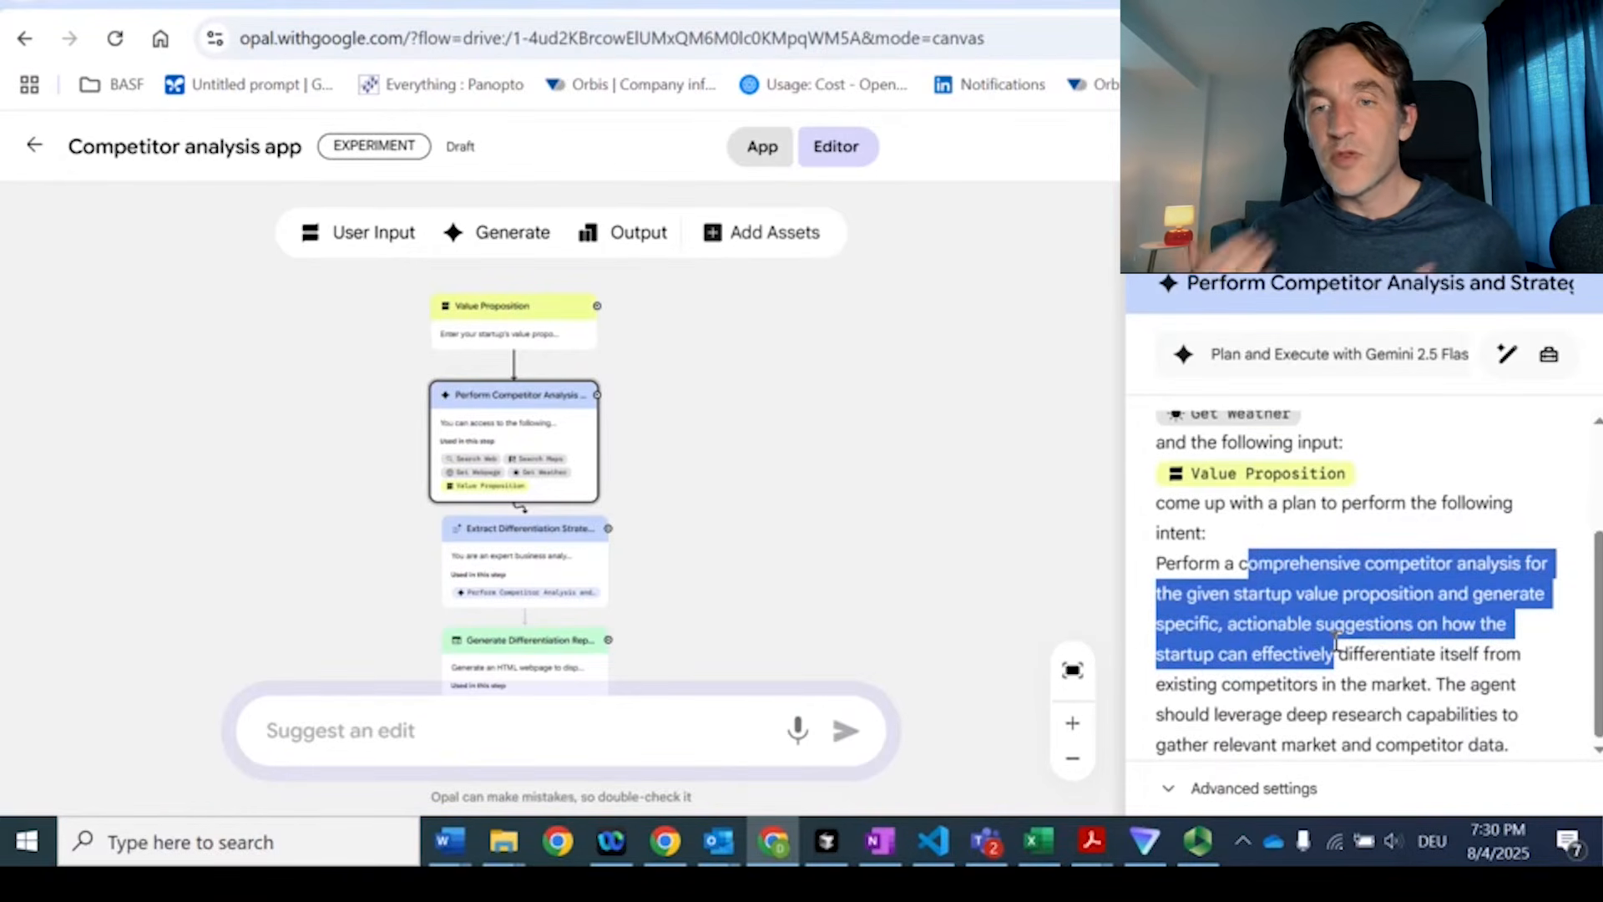
# Remove the Get Weather tool from the prompt of the Perform Competitor Analysis step.
pyautogui.scroll(2, 1431, 523)
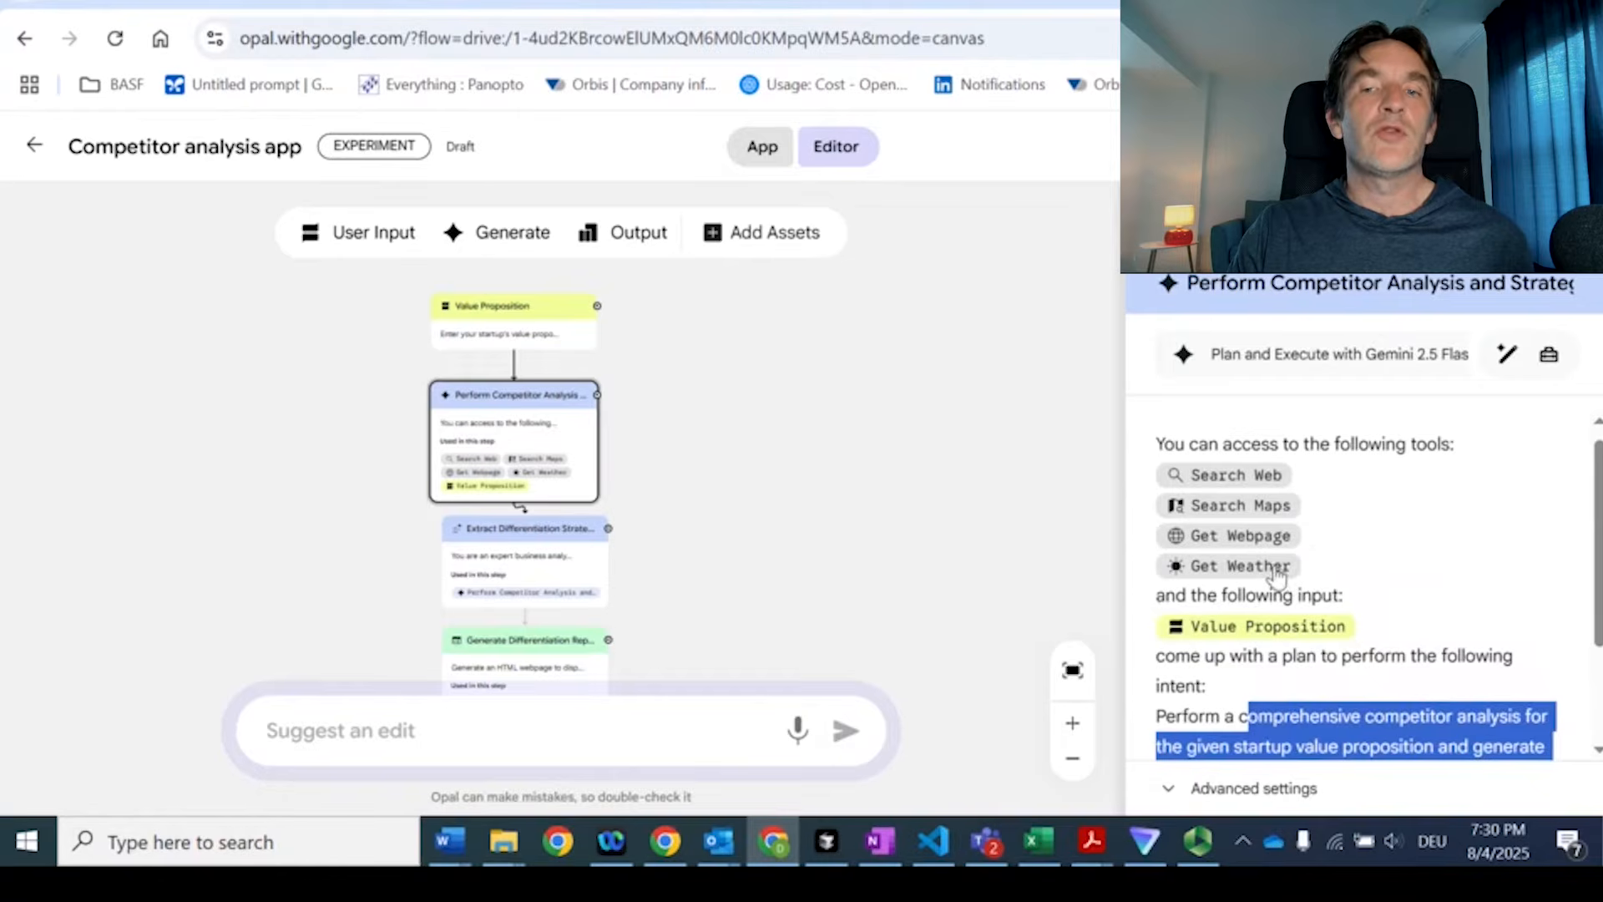
pyautogui.click(1275, 570)
pyautogui.press('BackSpace')
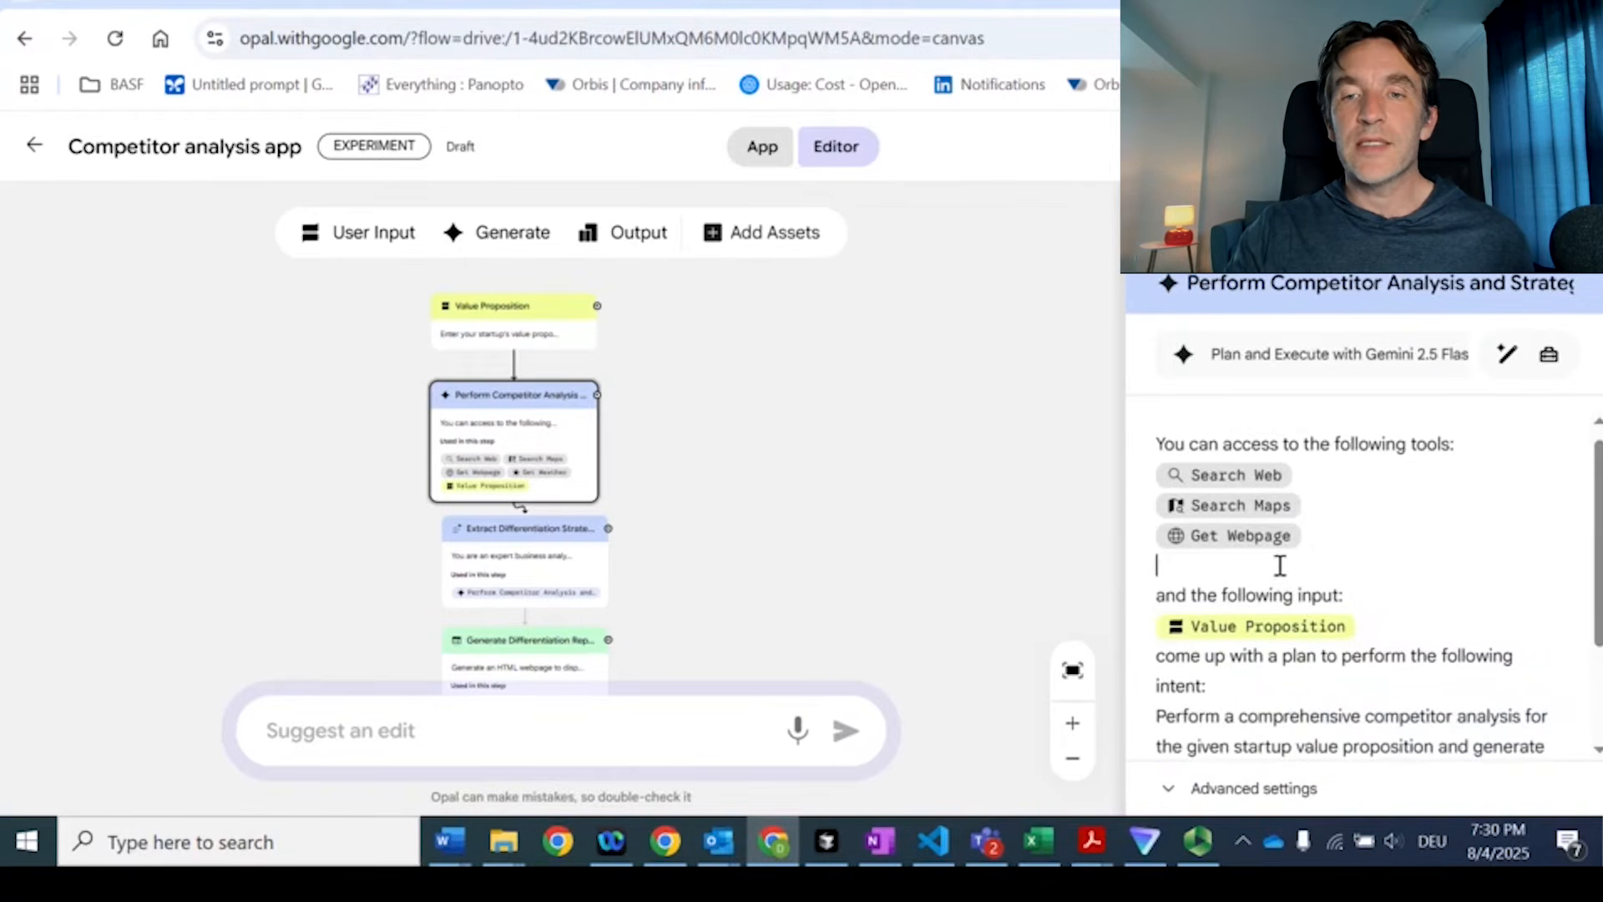
pyautogui.scroll(-2, 1511, 604)
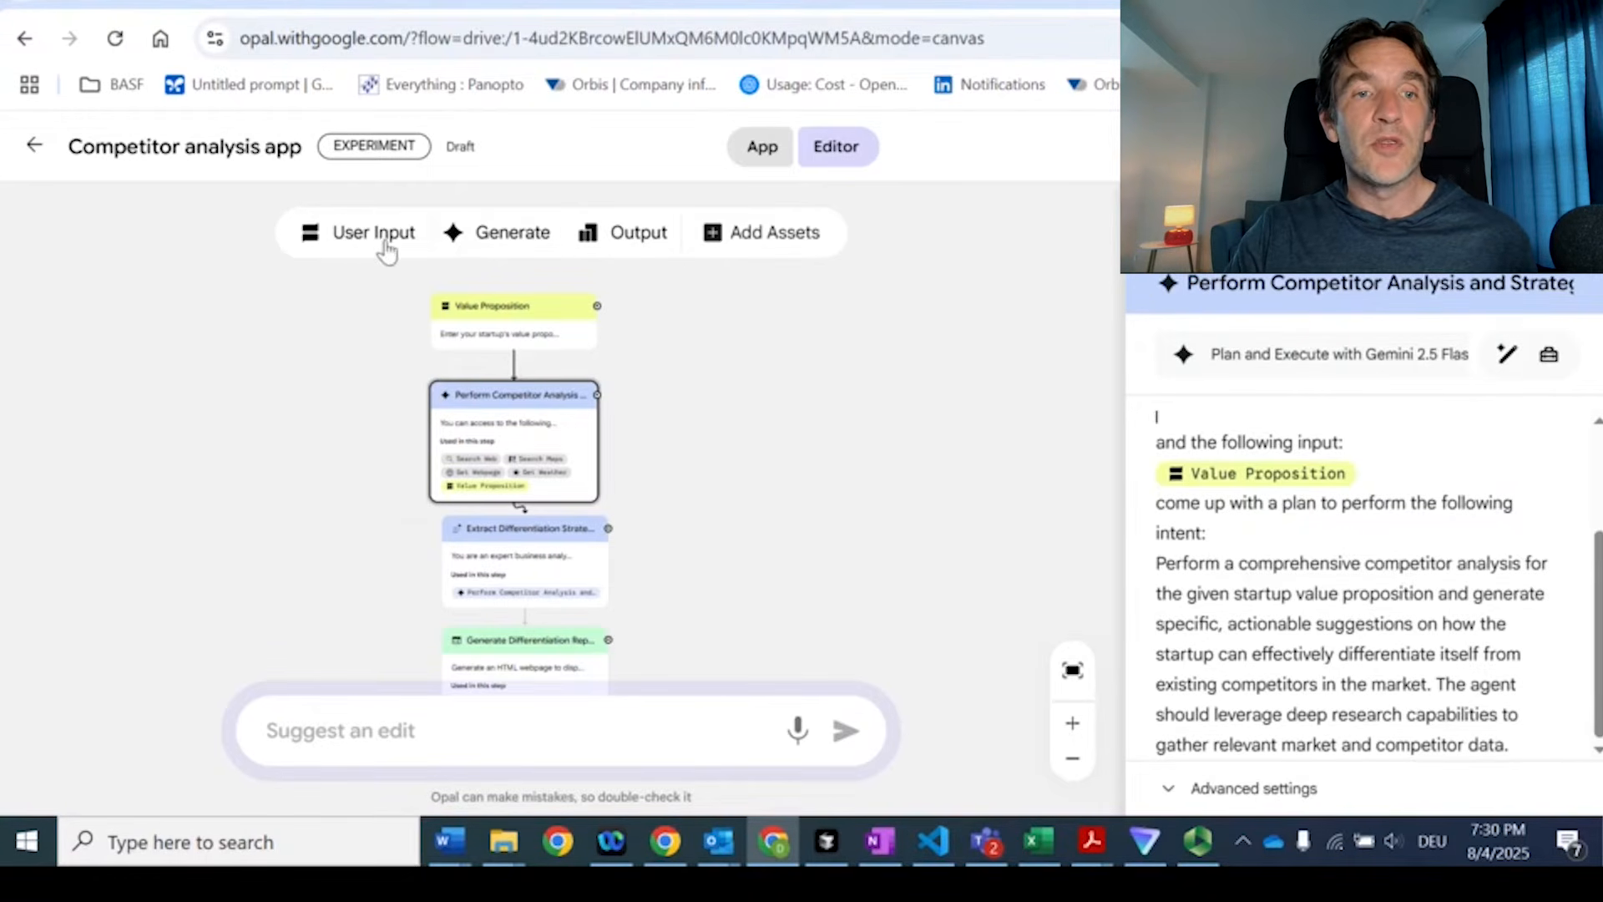
# Try adding a second user input beside Value Proposition, titled "Description of the geographic".
pyautogui.click(356, 243)
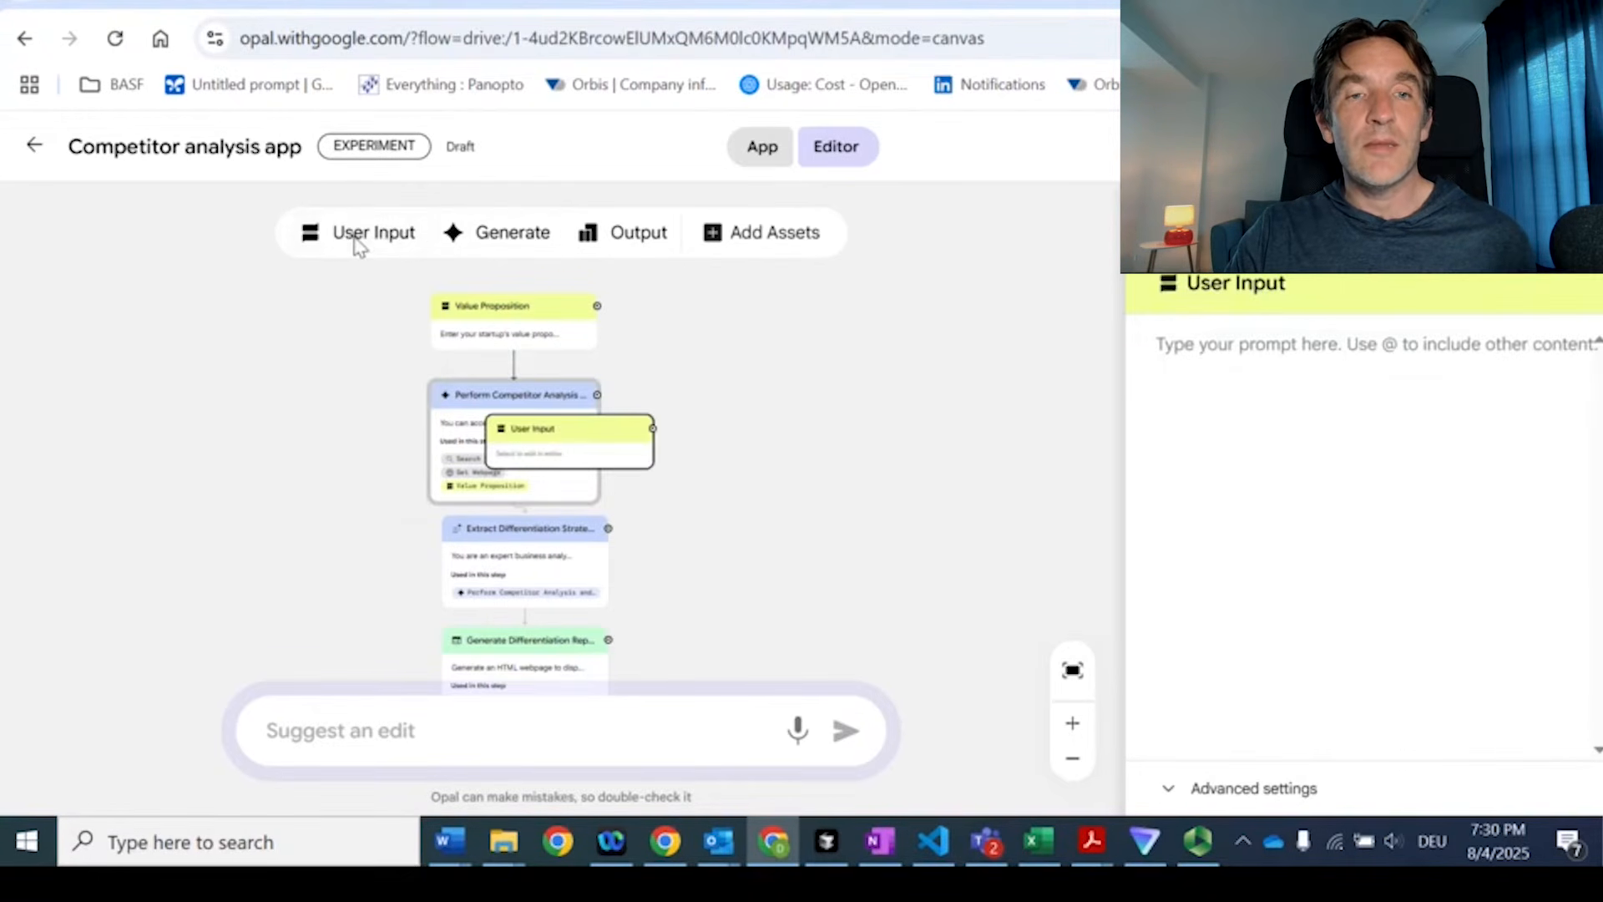
pyautogui.moveTo(573, 440); pyautogui.dragTo(738, 328)
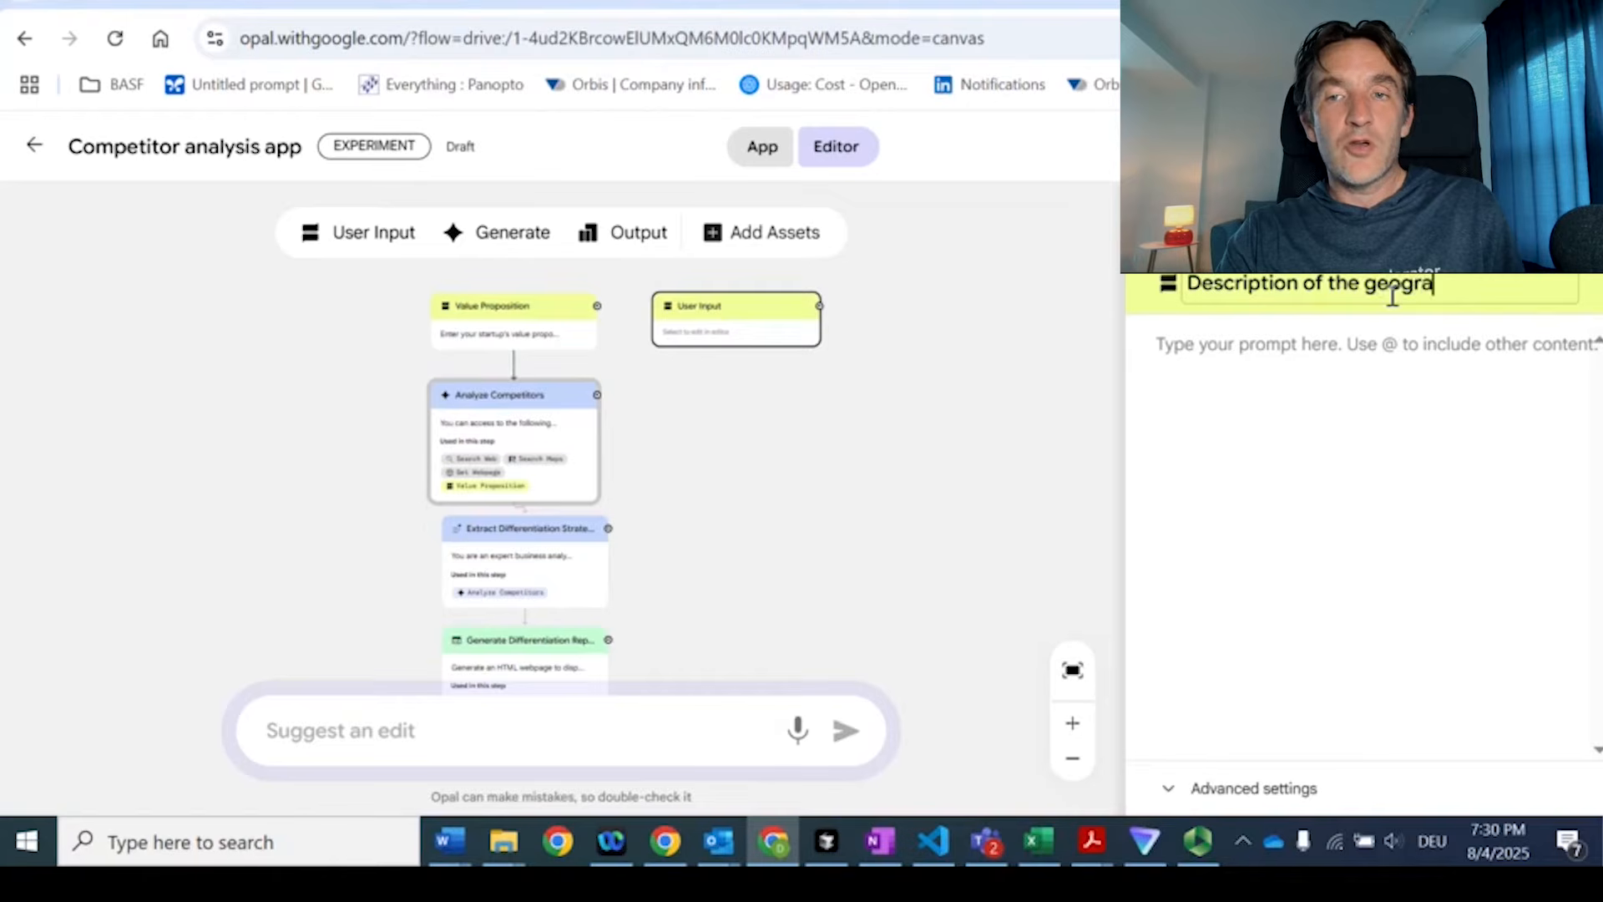
pyautogui.write('phic')
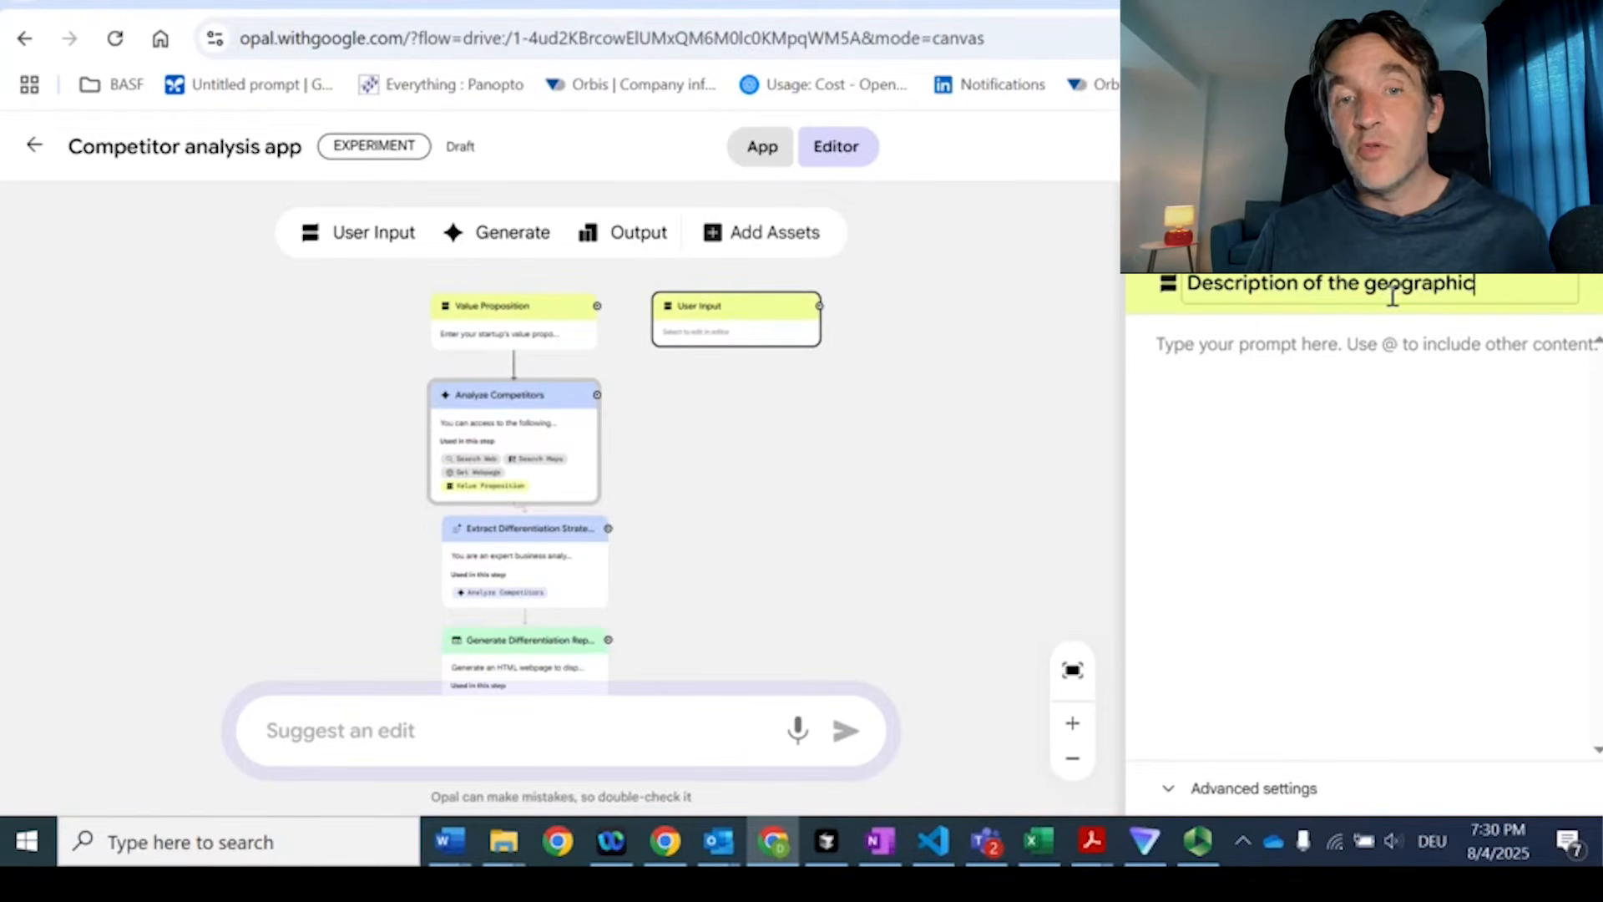
pyautogui.click(754, 319)
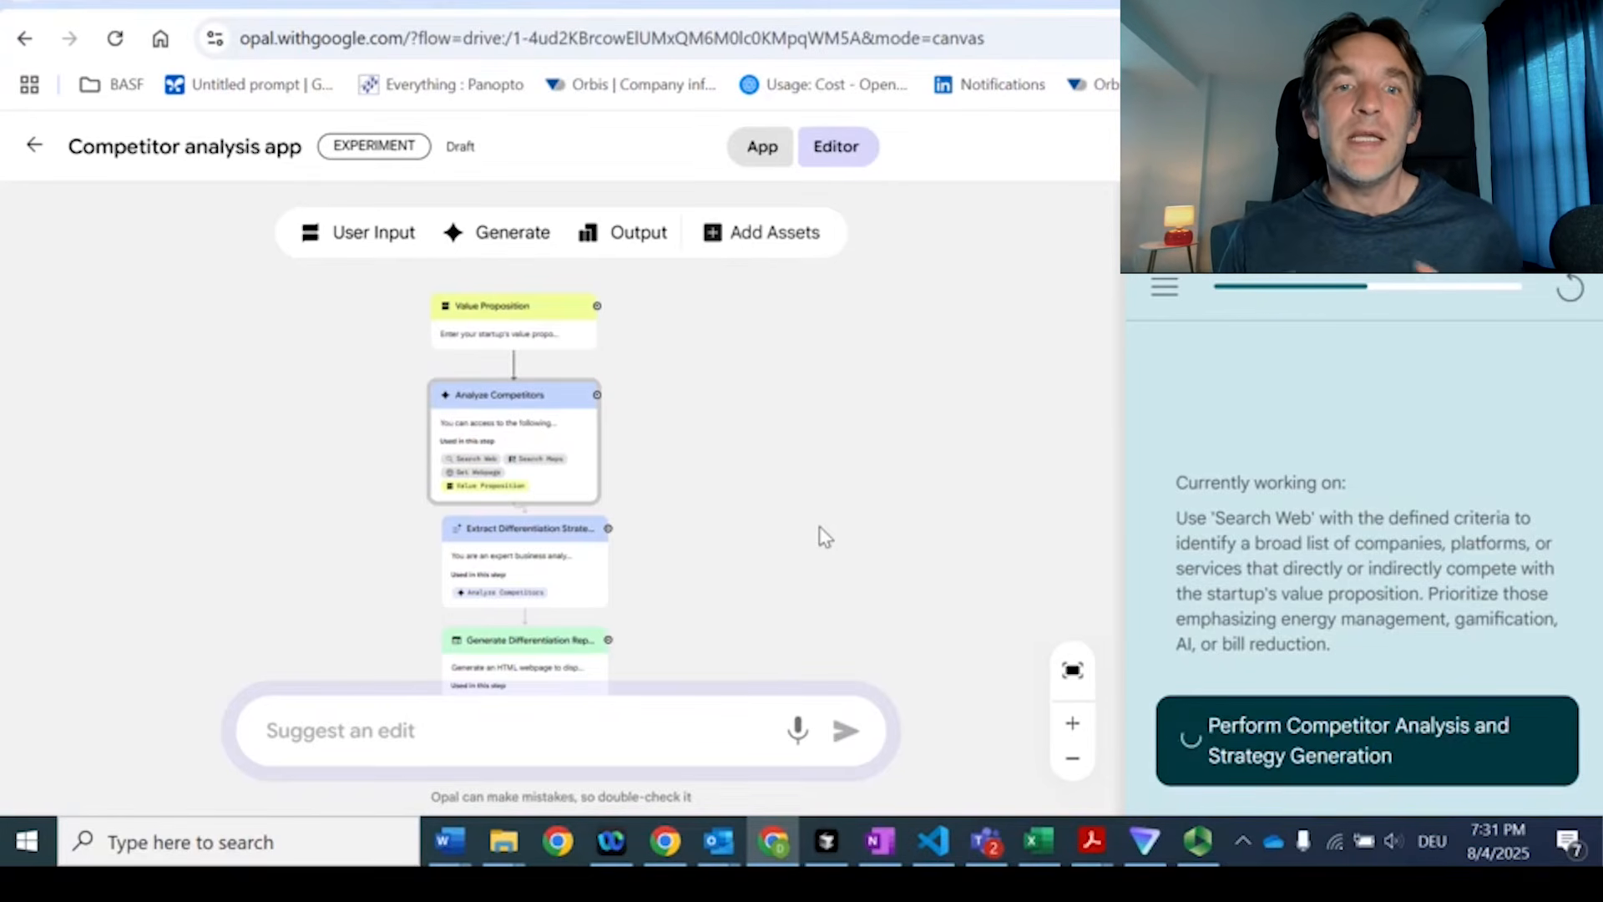
# Check which asset types can be added to the workflow, without adding any.
pyautogui.click(761, 247)
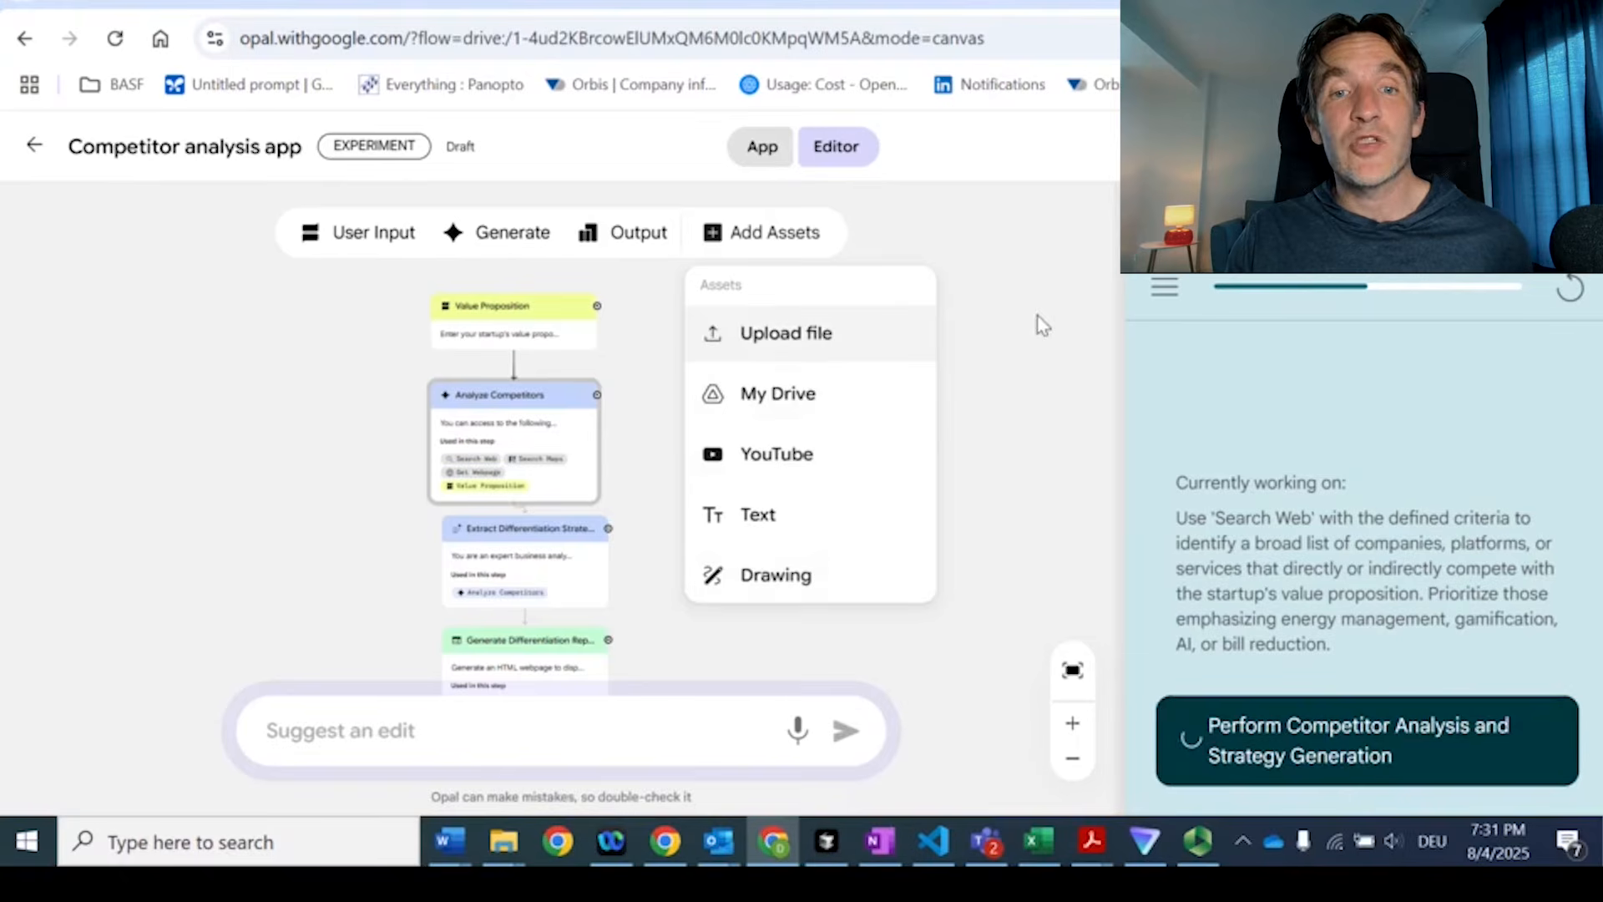
pyautogui.click(633, 503)
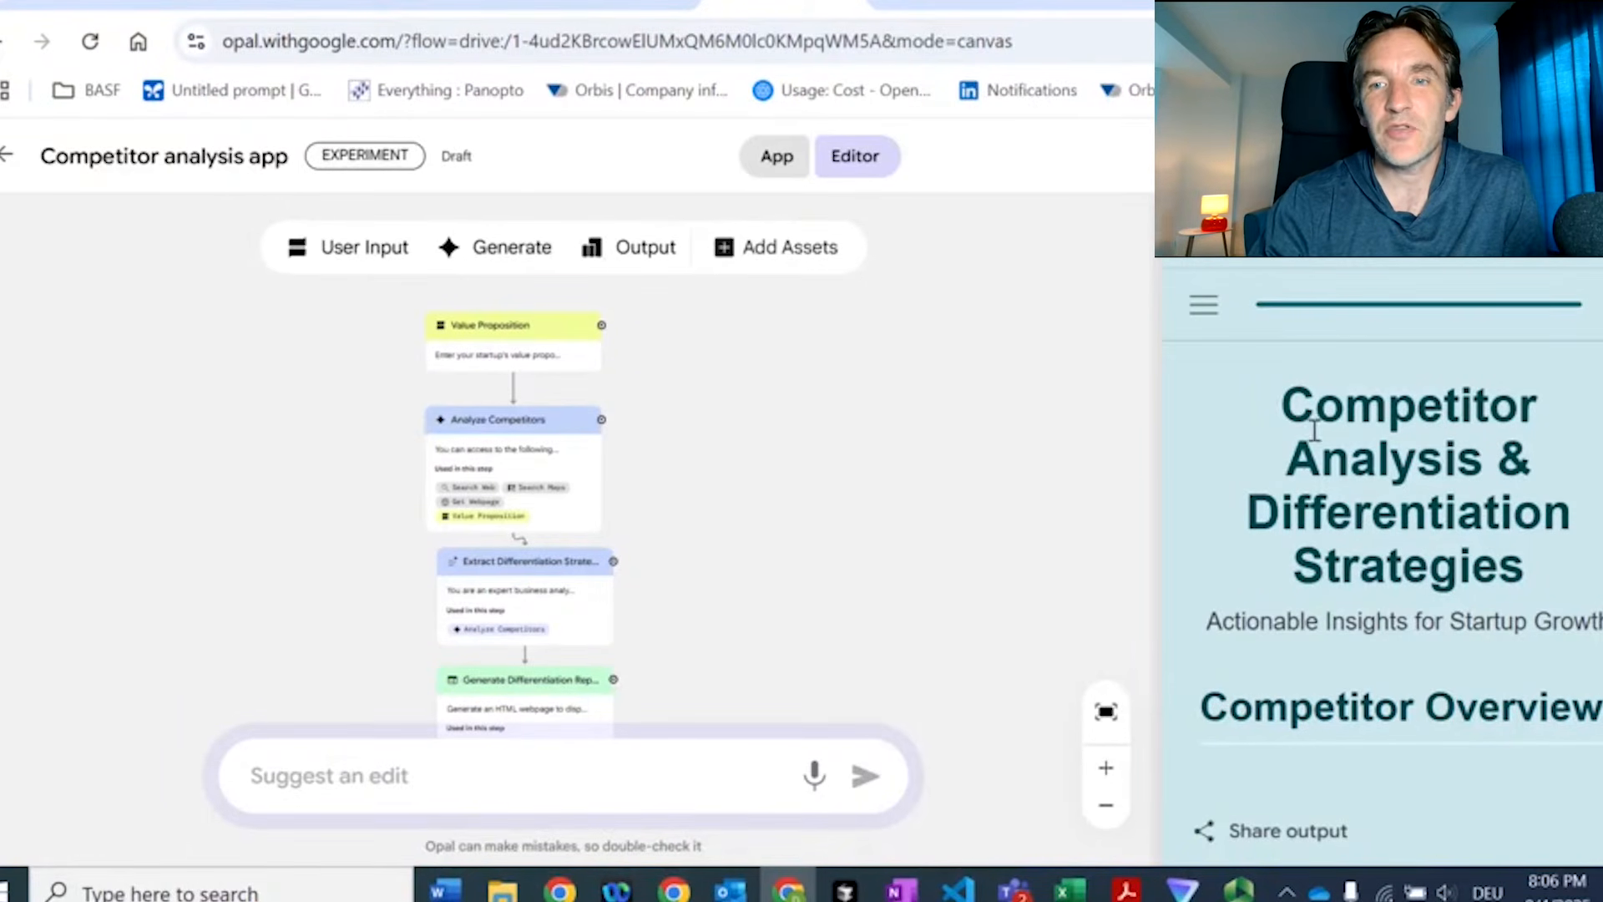
# View the generated report in the full app view and read its Competitor Overview section.
pyautogui.click(775, 161)
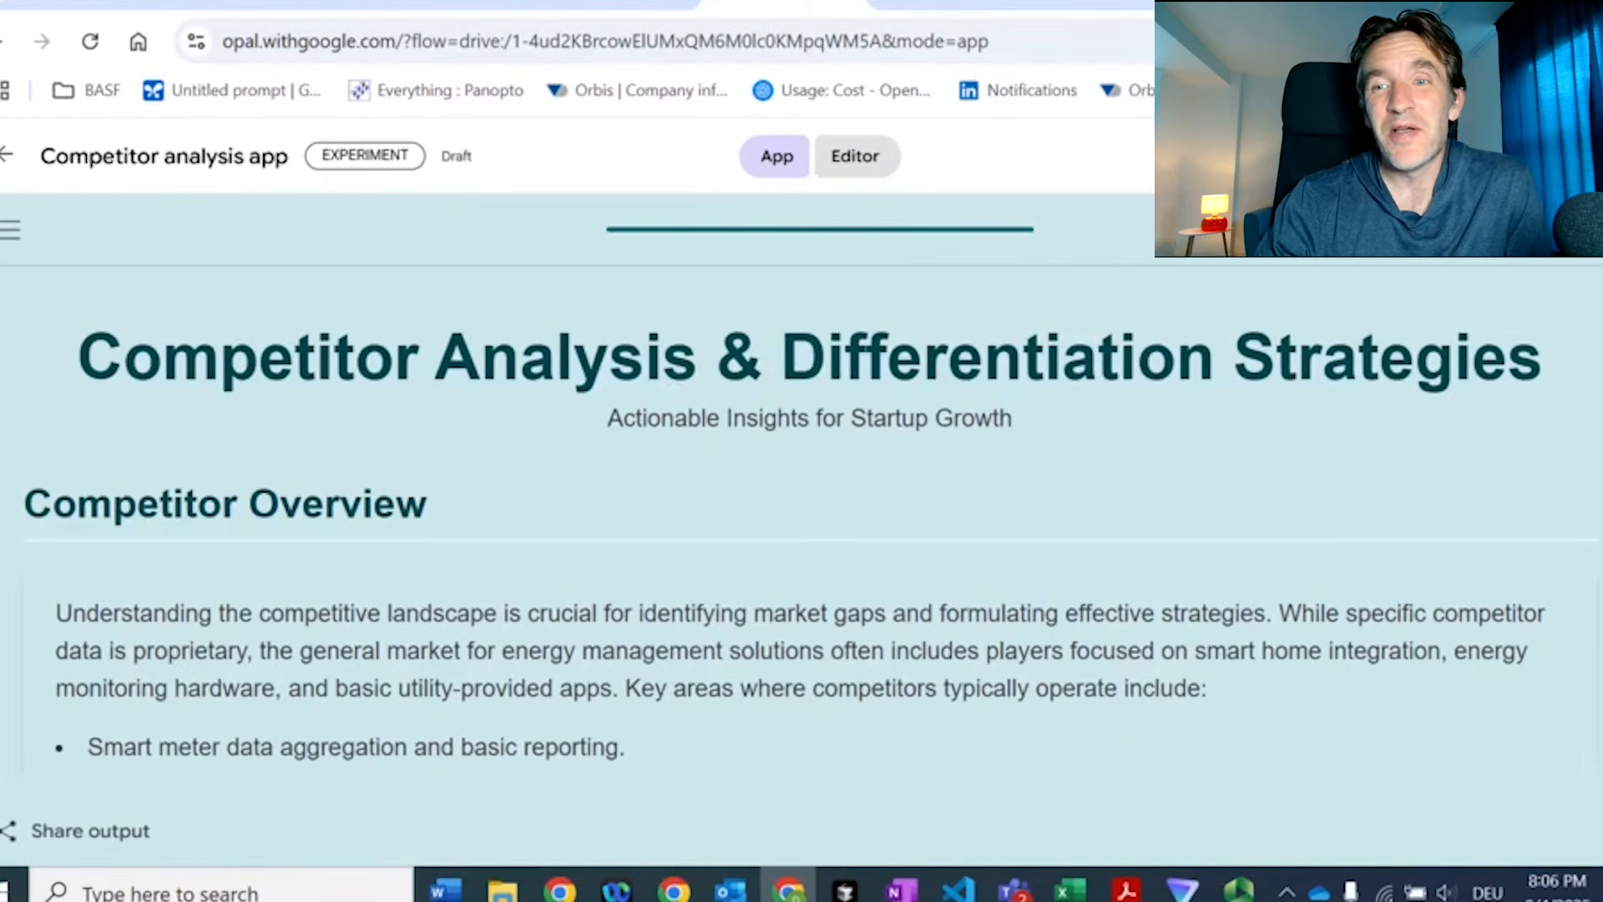
pyautogui.scroll(-2, 801, 518)
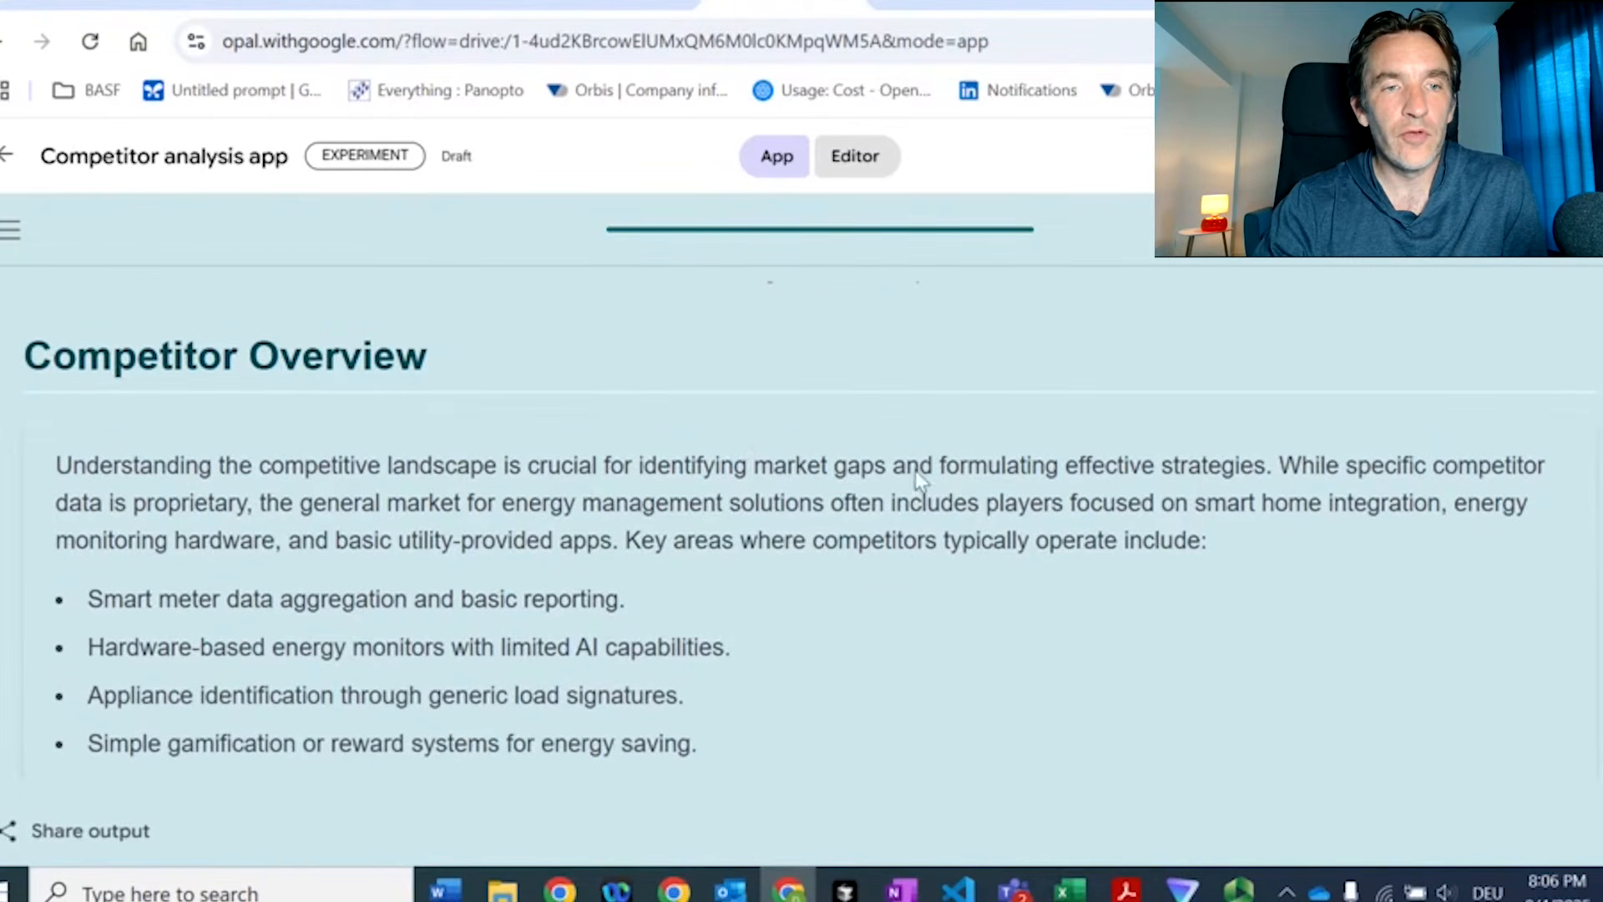
# Read the report's differentiation strategies and the Strategic Partnerships & Trust Building section, and recheck how the Competitor Overview describes competitors.
pyautogui.scroll(-6, 802, 493)
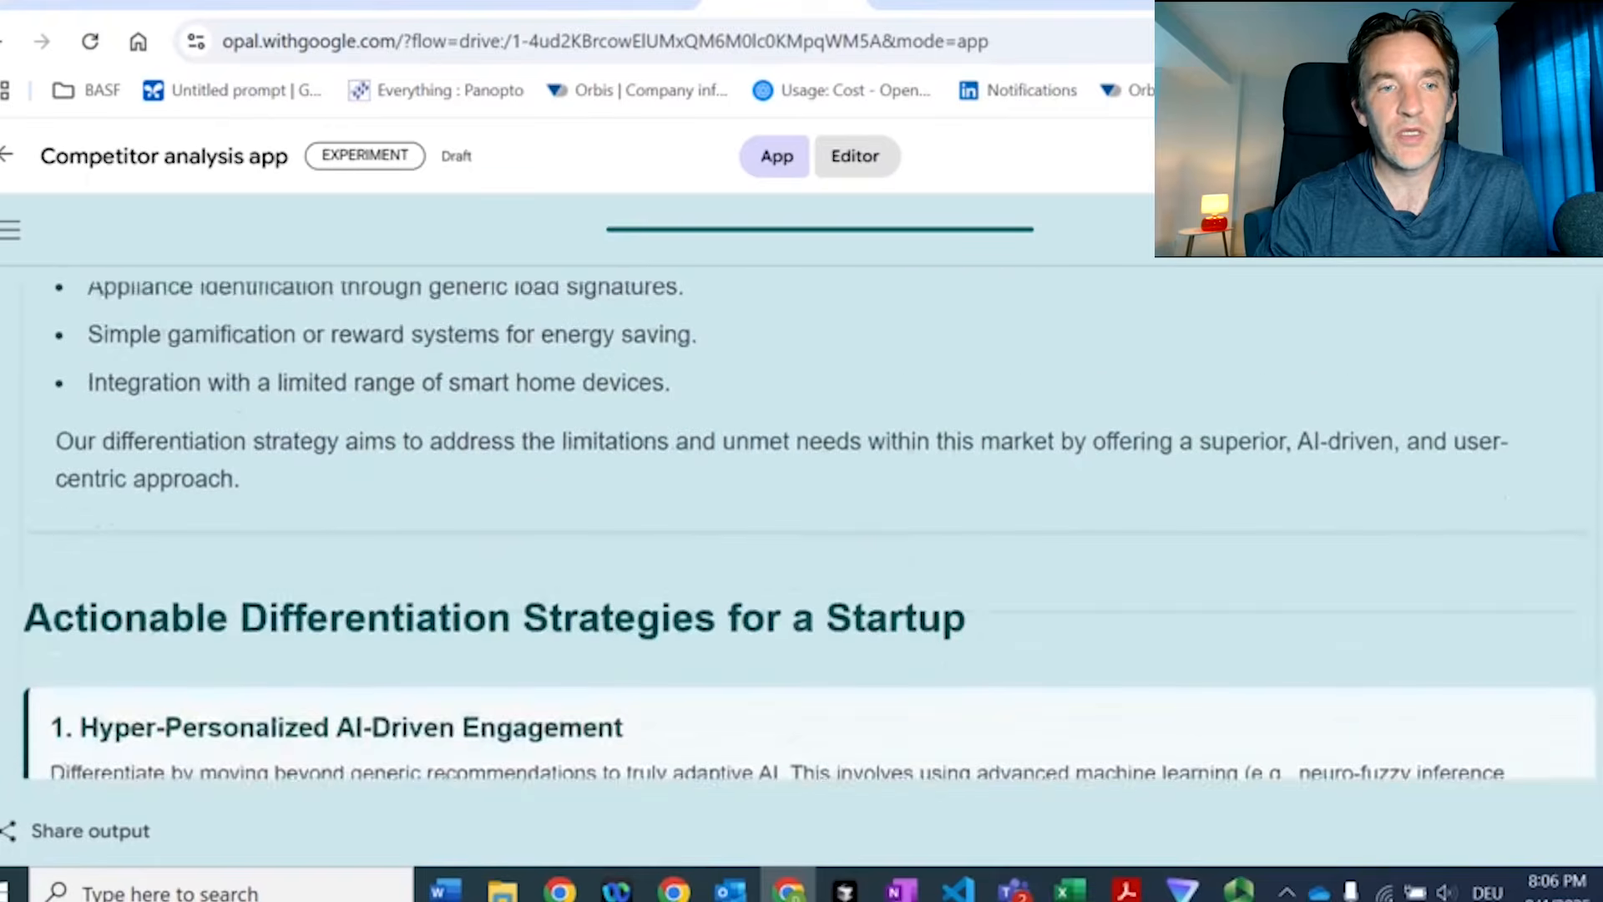
pyautogui.scroll(-2, 691, 425)
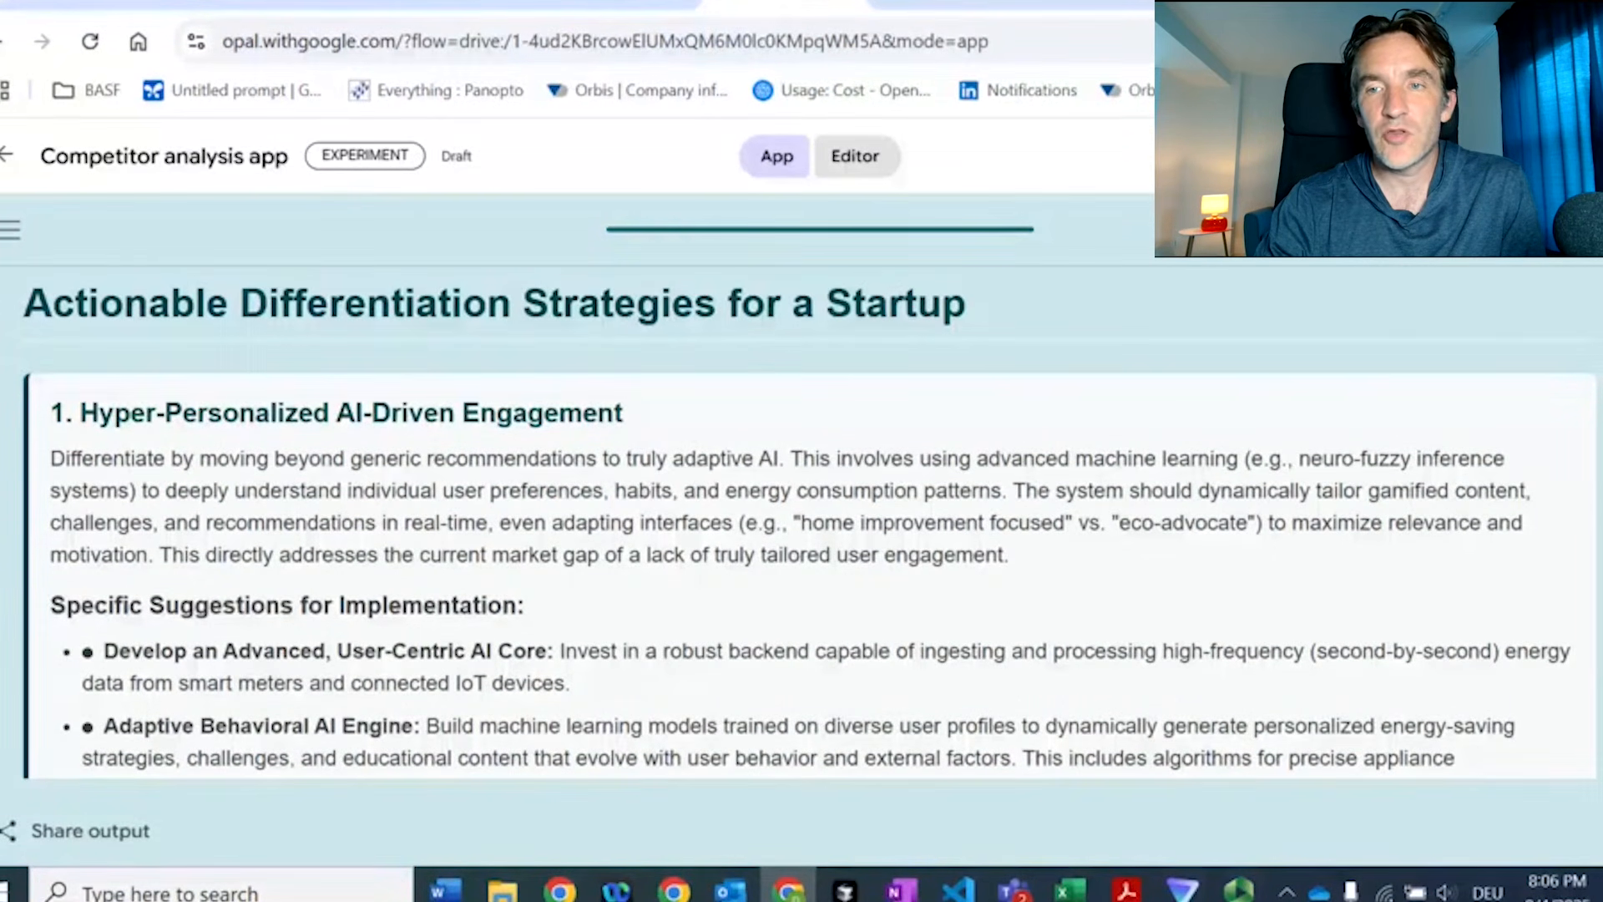
pyautogui.scroll(-8, 802, 534)
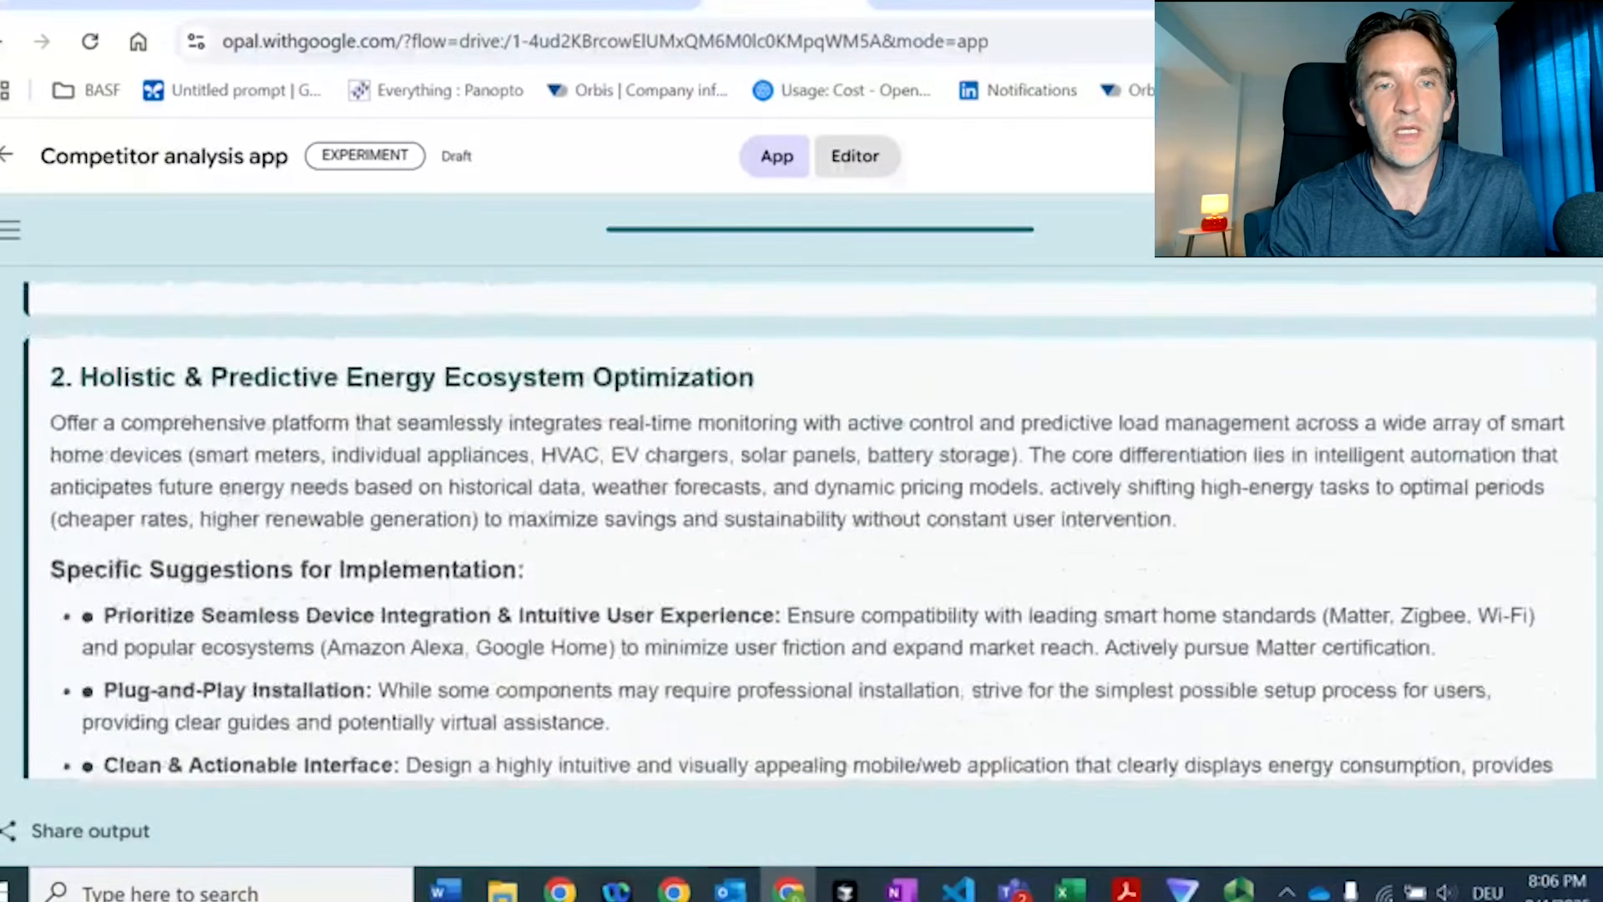
pyautogui.scroll(-15, 802, 534)
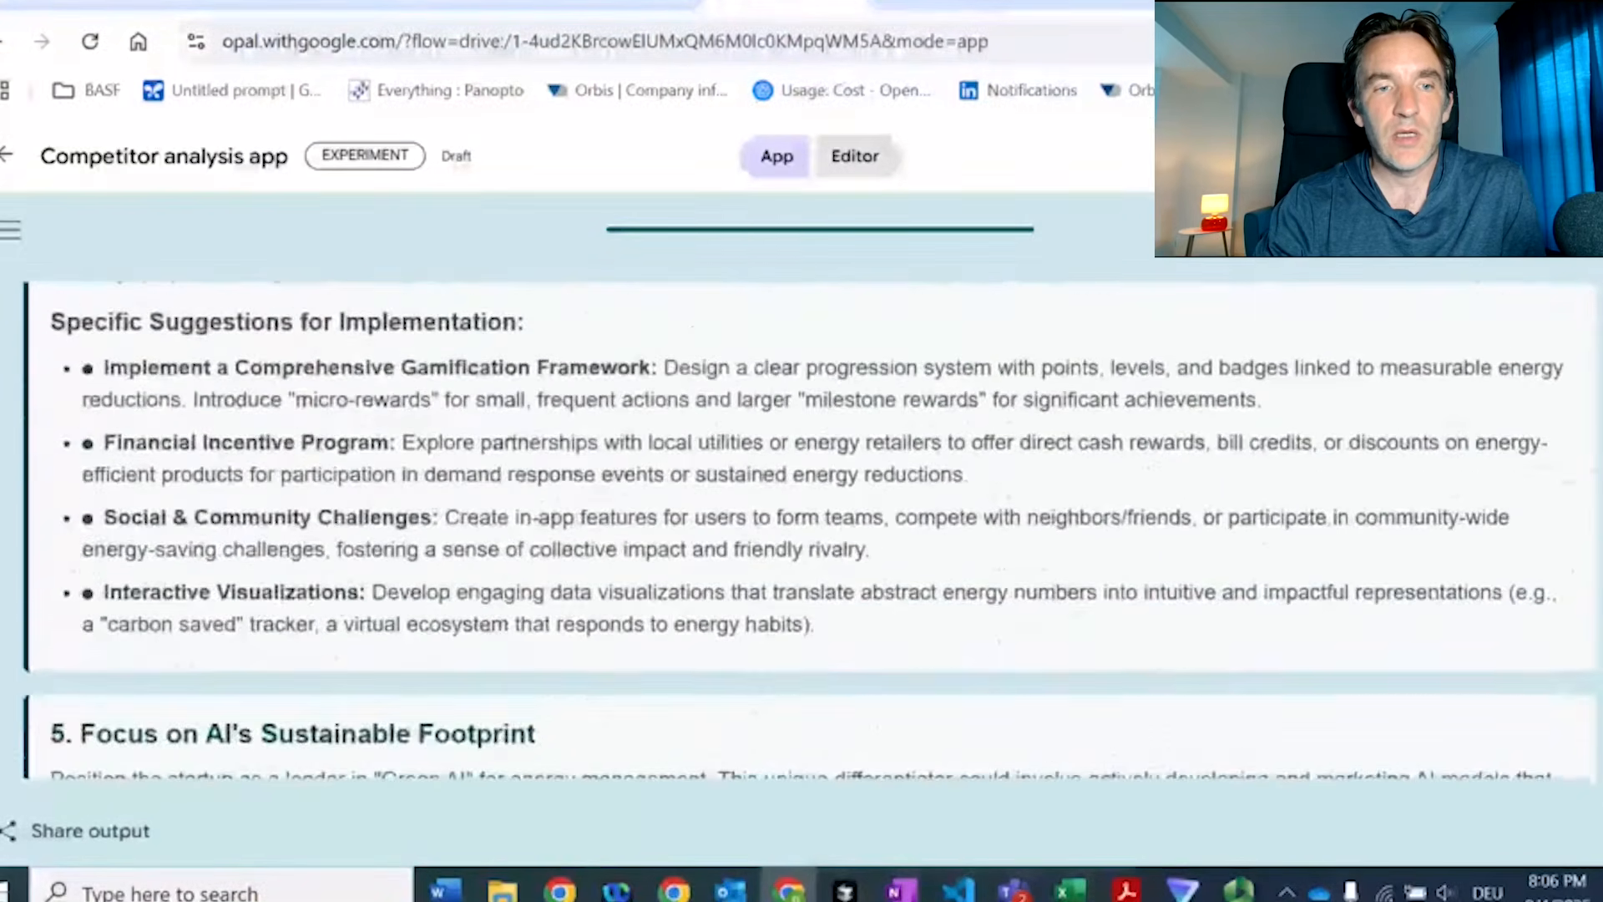
pyautogui.scroll(-8, 802, 534)
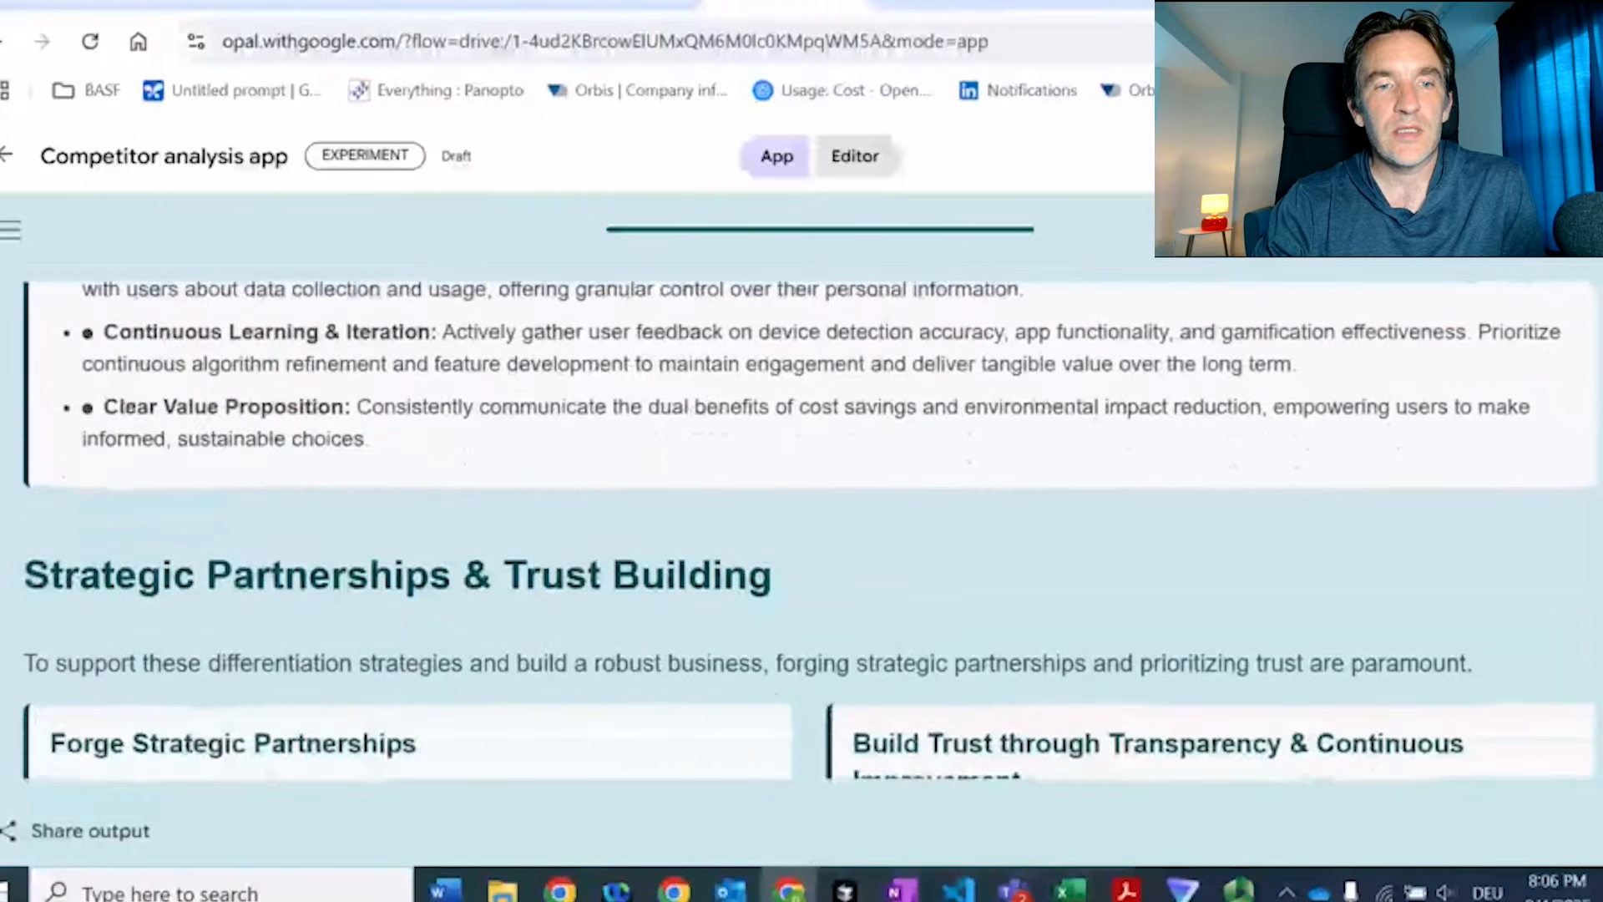
pyautogui.scroll(-2, 801, 535)
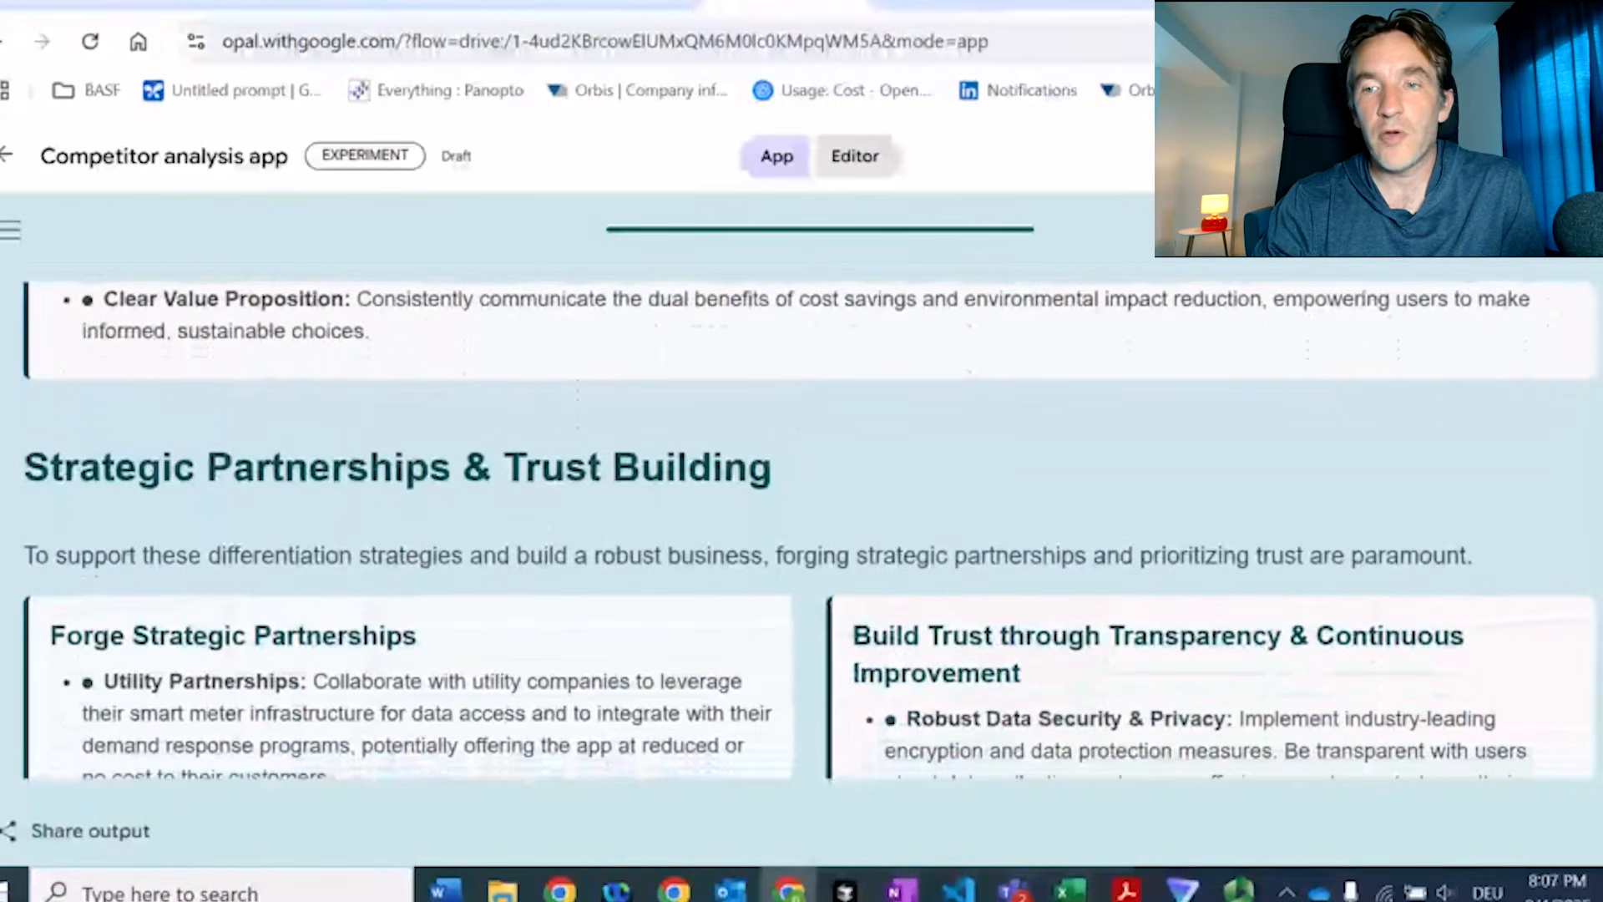
pyautogui.scroll(-2, 801, 534)
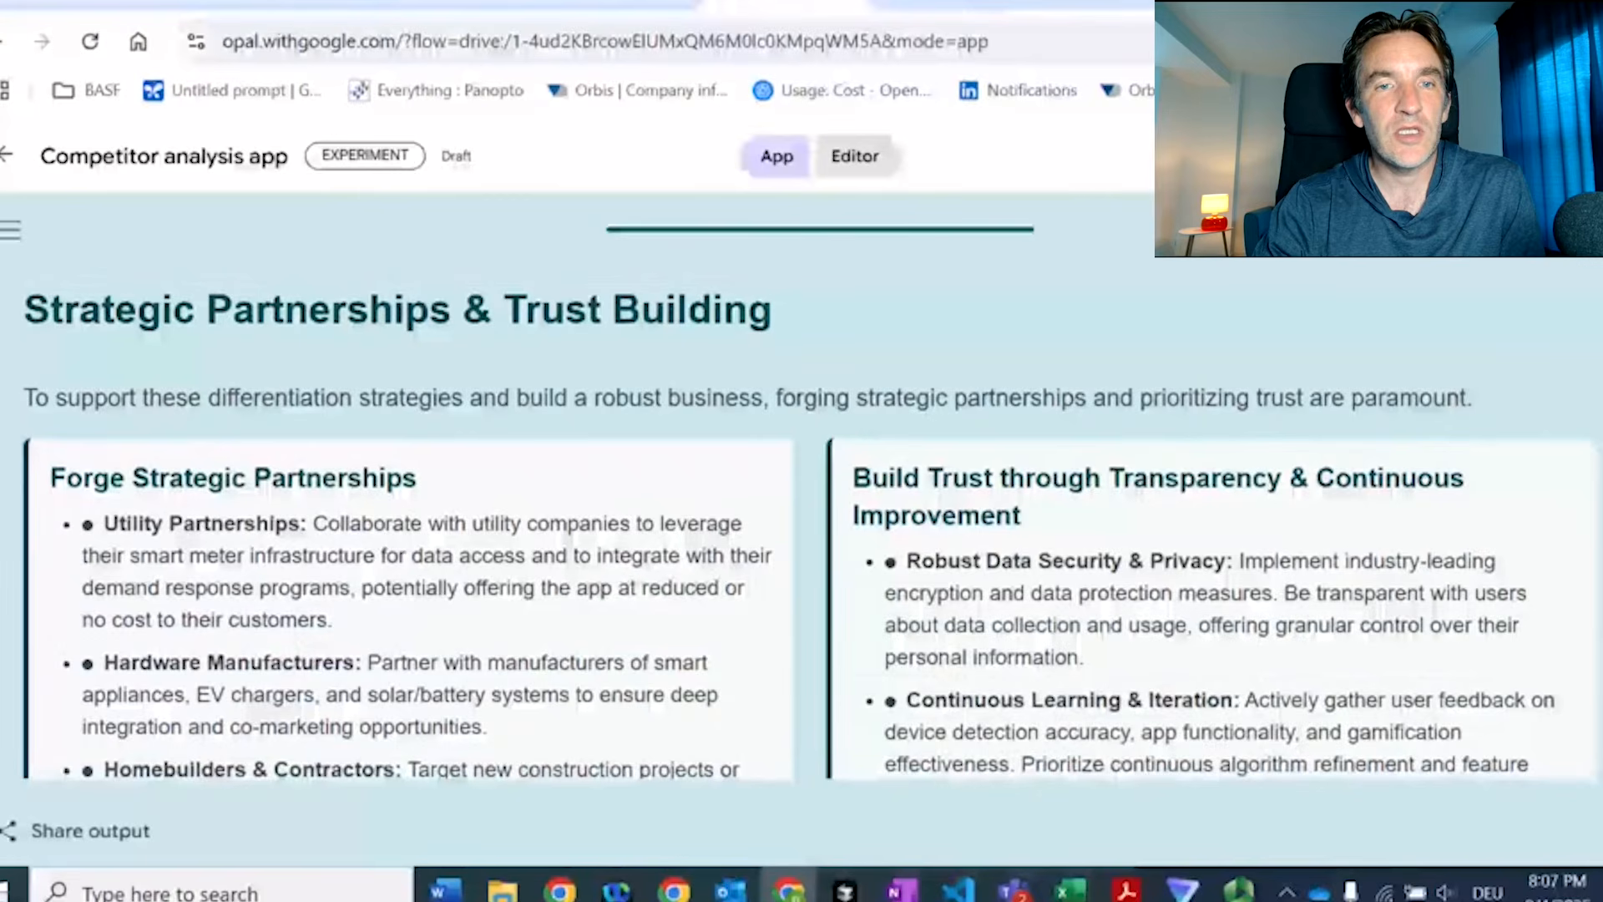
pyautogui.scroll(-3, 801, 535)
pyautogui.scroll(8, 801, 534)
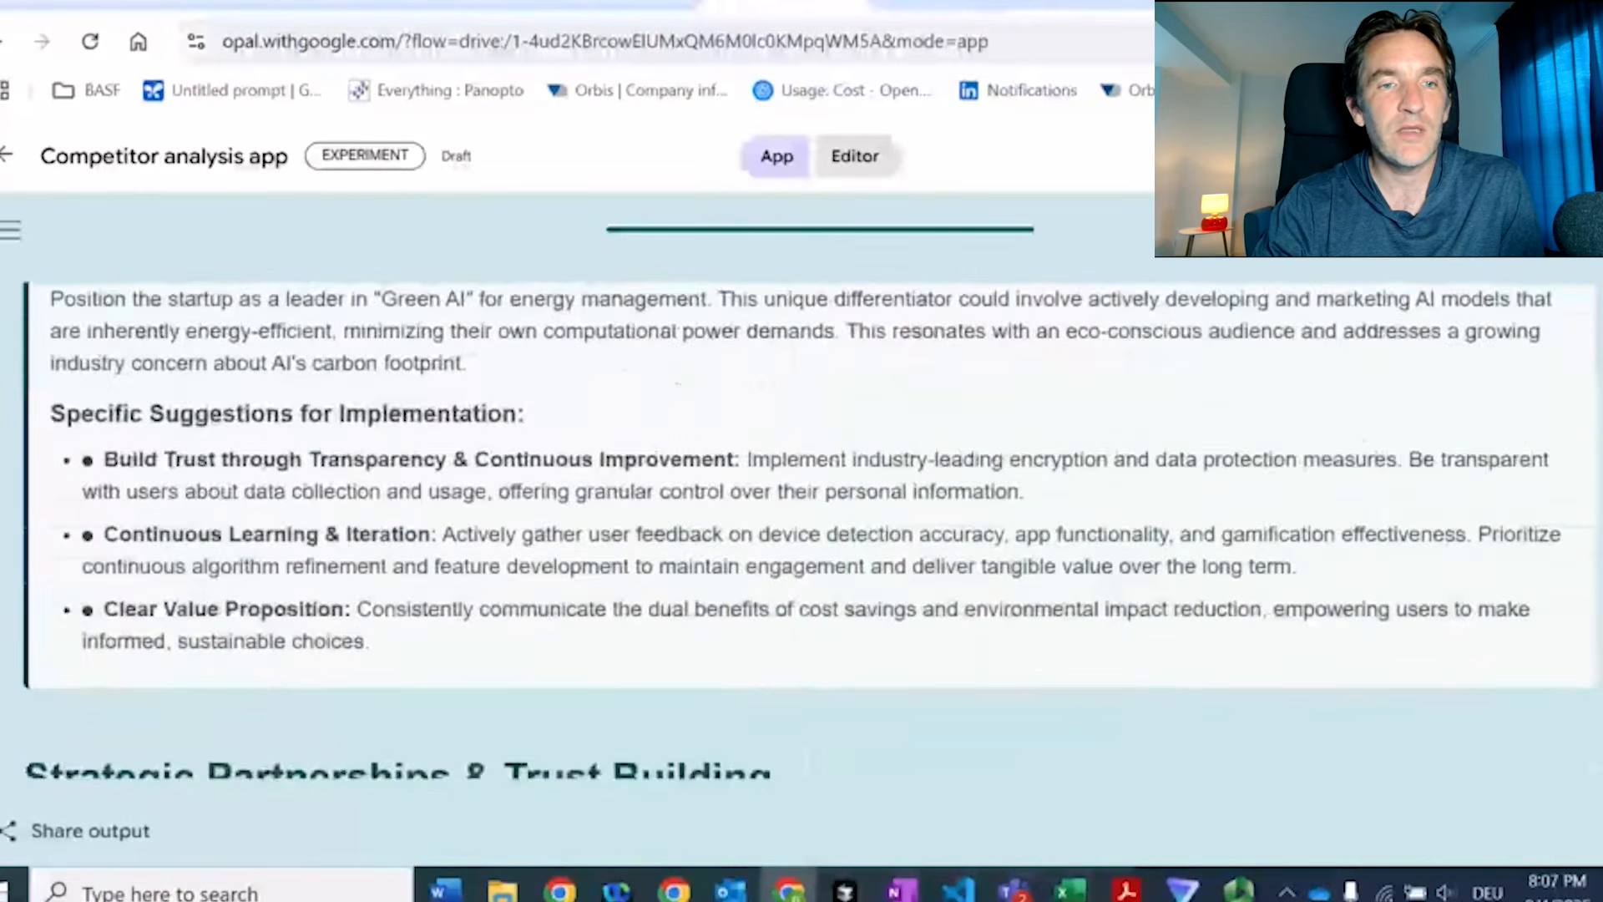
pyautogui.scroll(15, 801, 535)
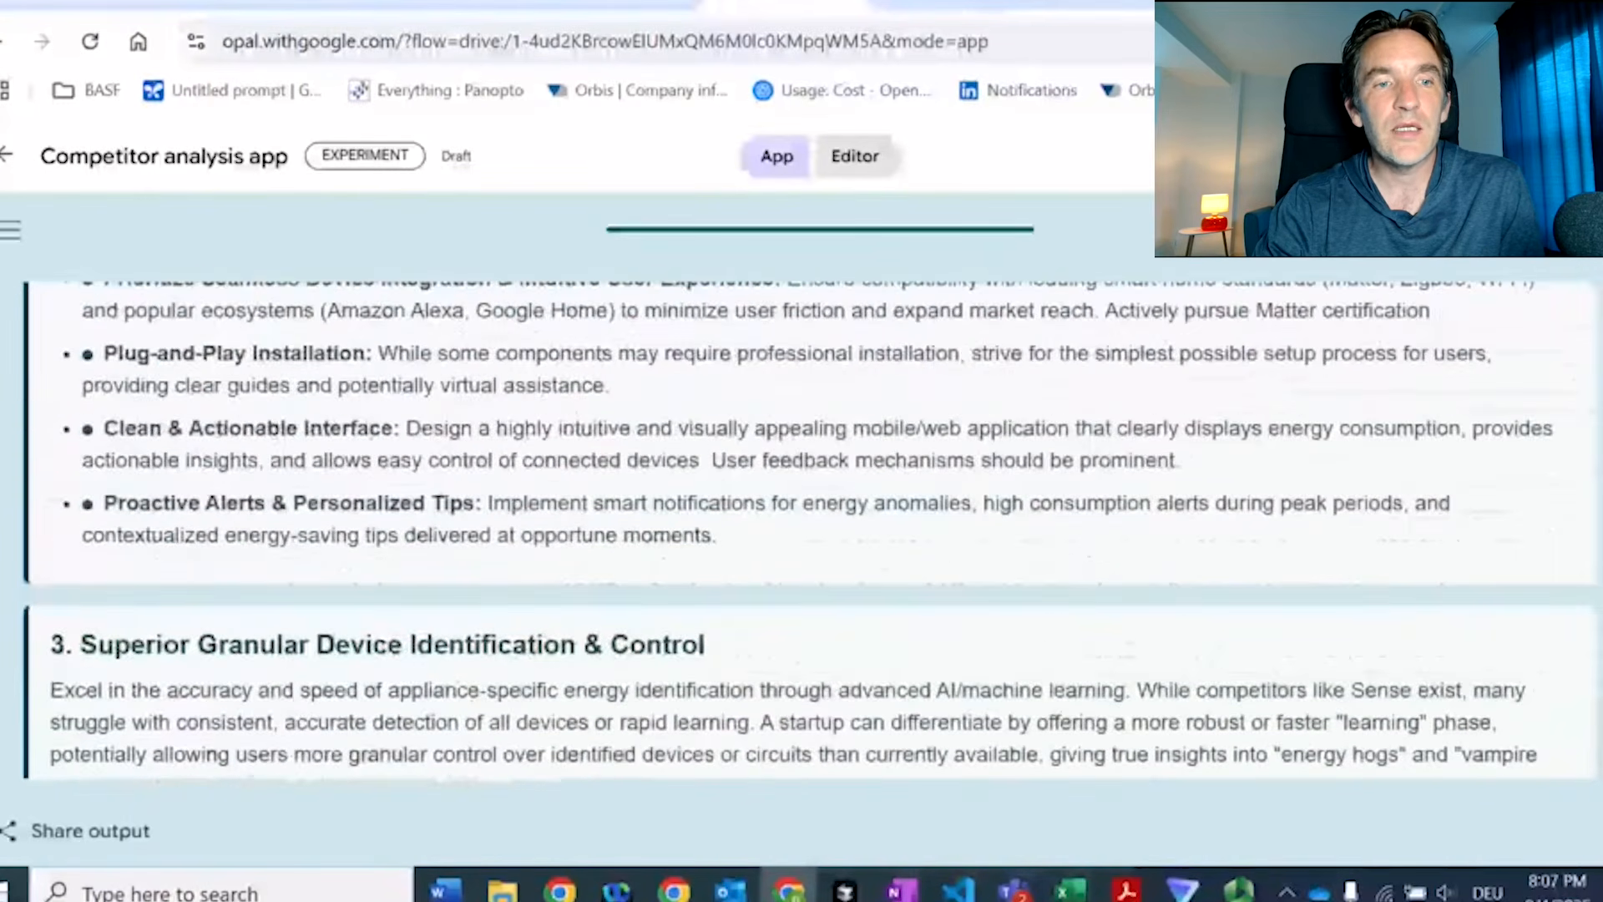
pyautogui.scroll(15, 802, 535)
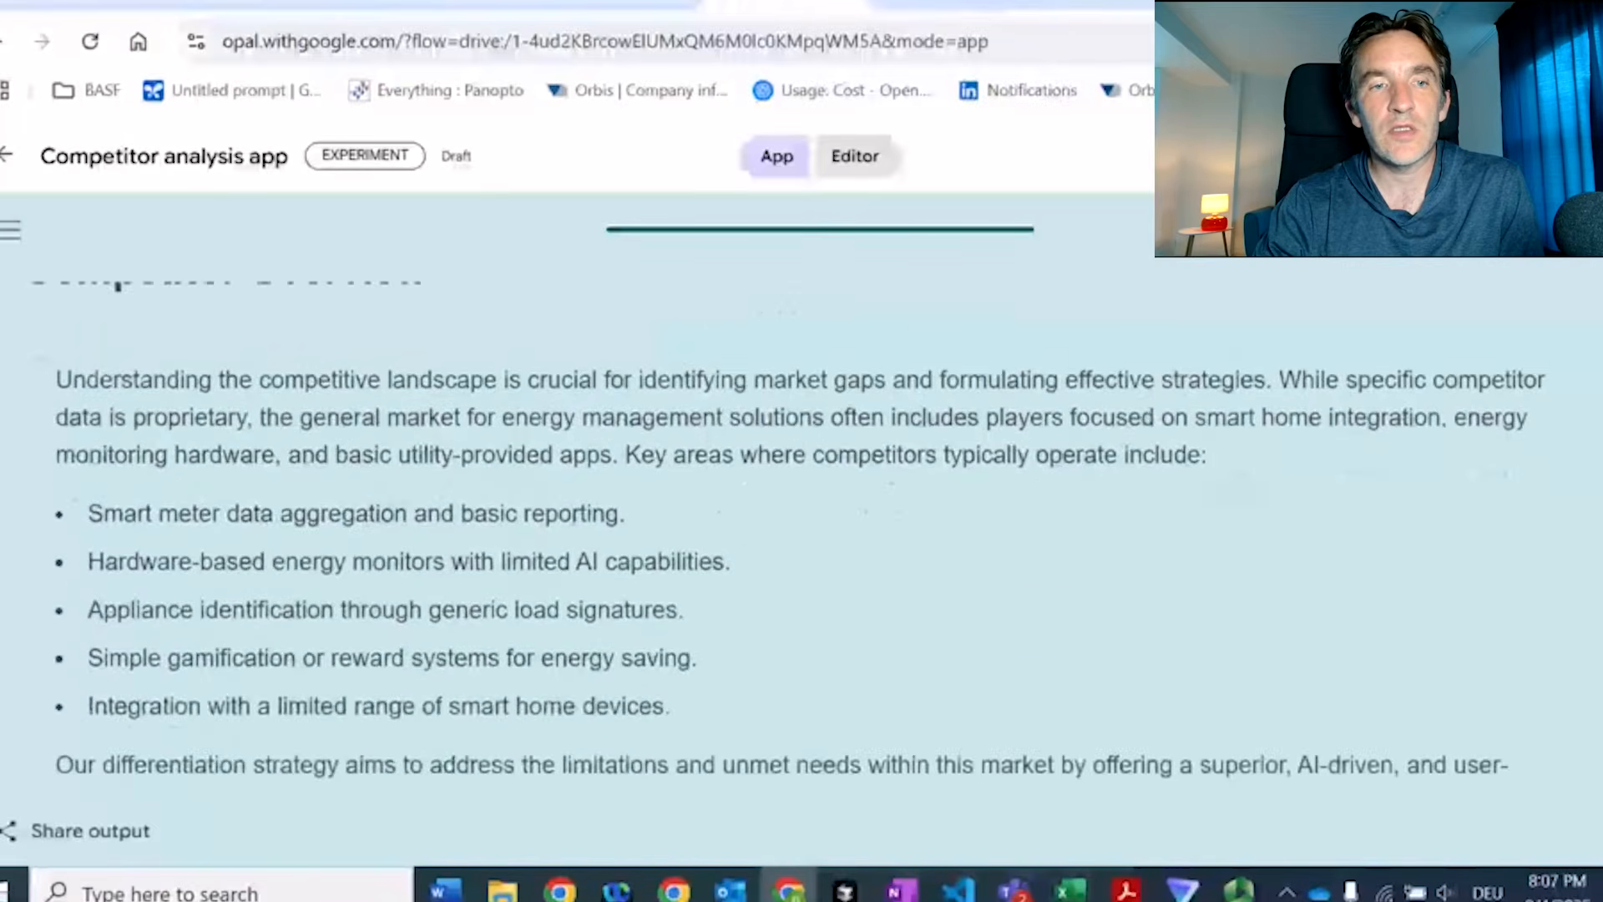
pyautogui.scroll(-1, 937, 417)
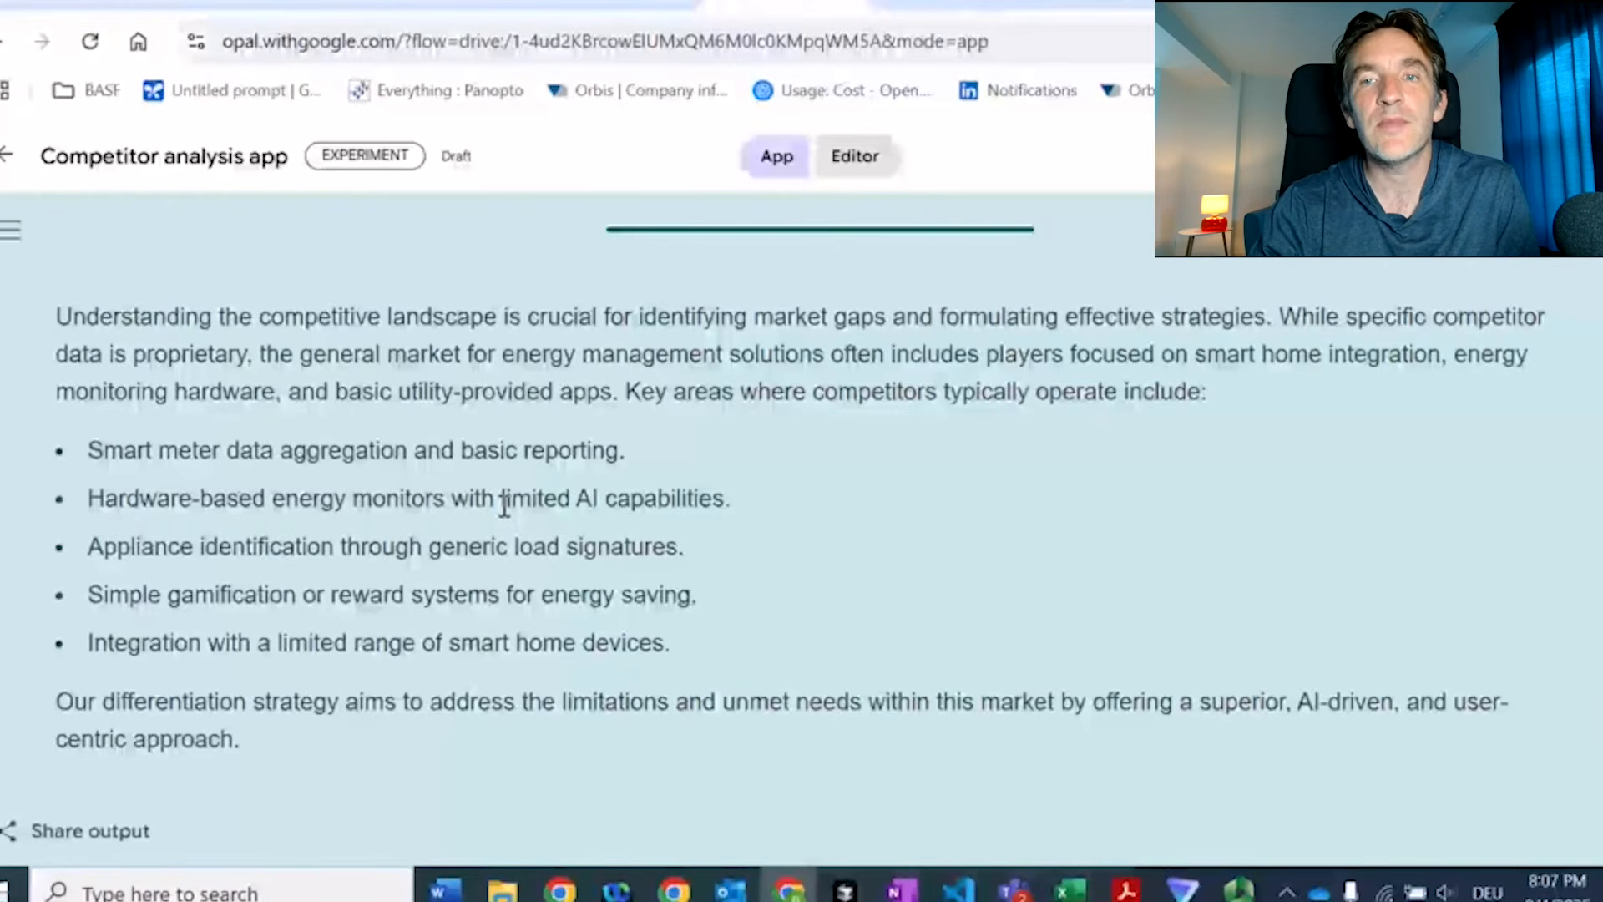
# Return to the workflow editor and append "Give me as output a list of explicit companies" to the end of the Analyze Competitors prompt.
pyautogui.click(852, 158)
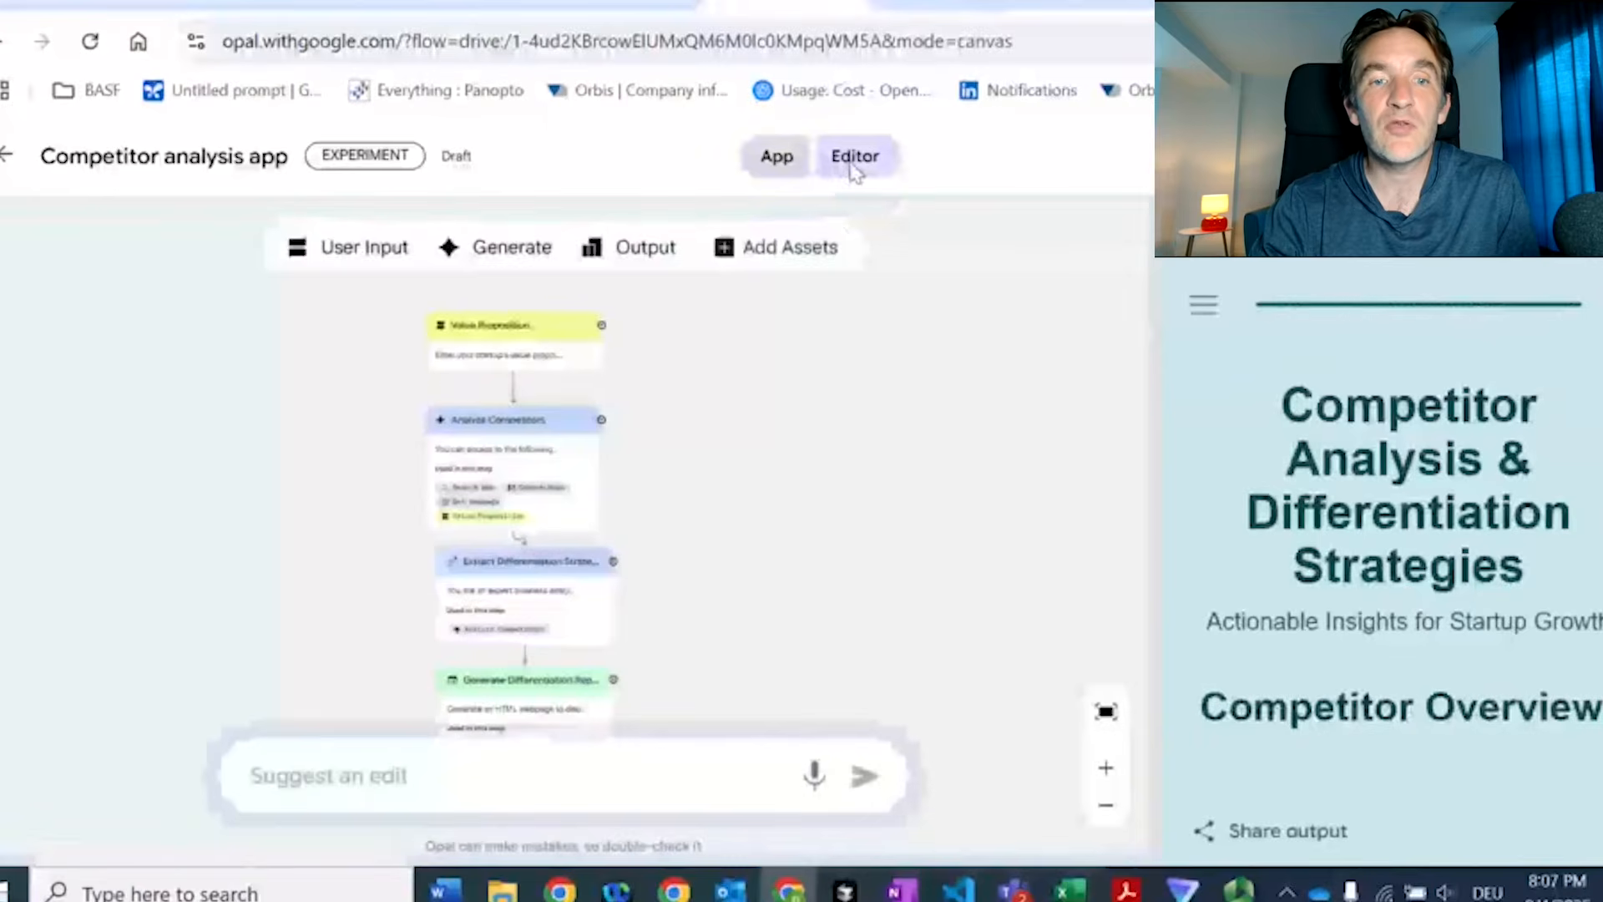
pyautogui.click(535, 470)
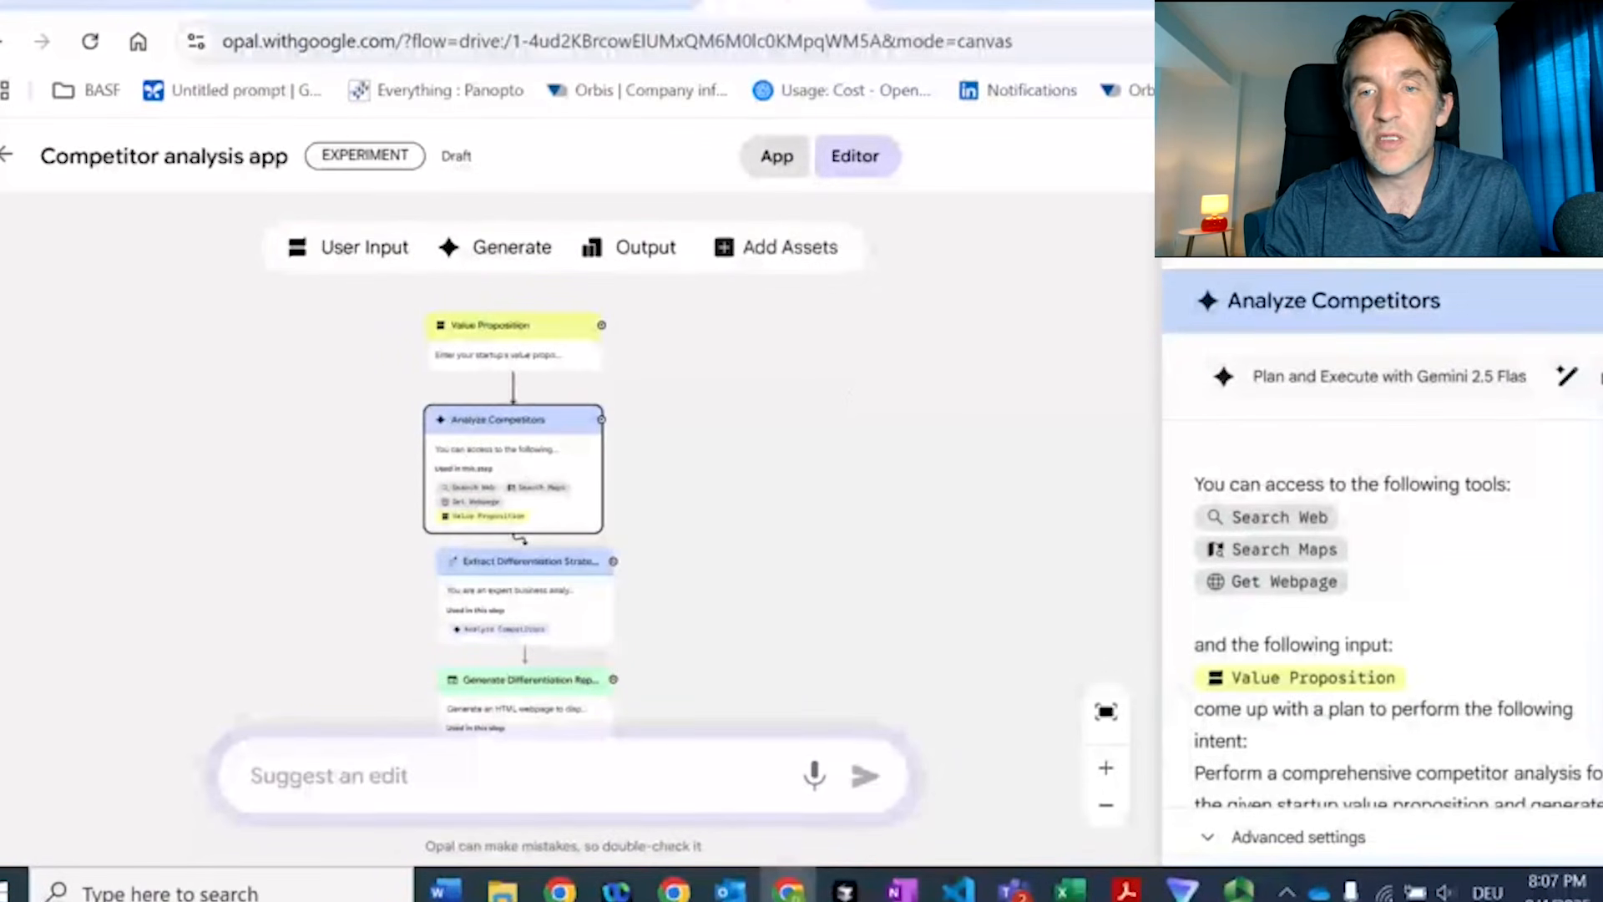
pyautogui.scroll(-3, 1533, 643)
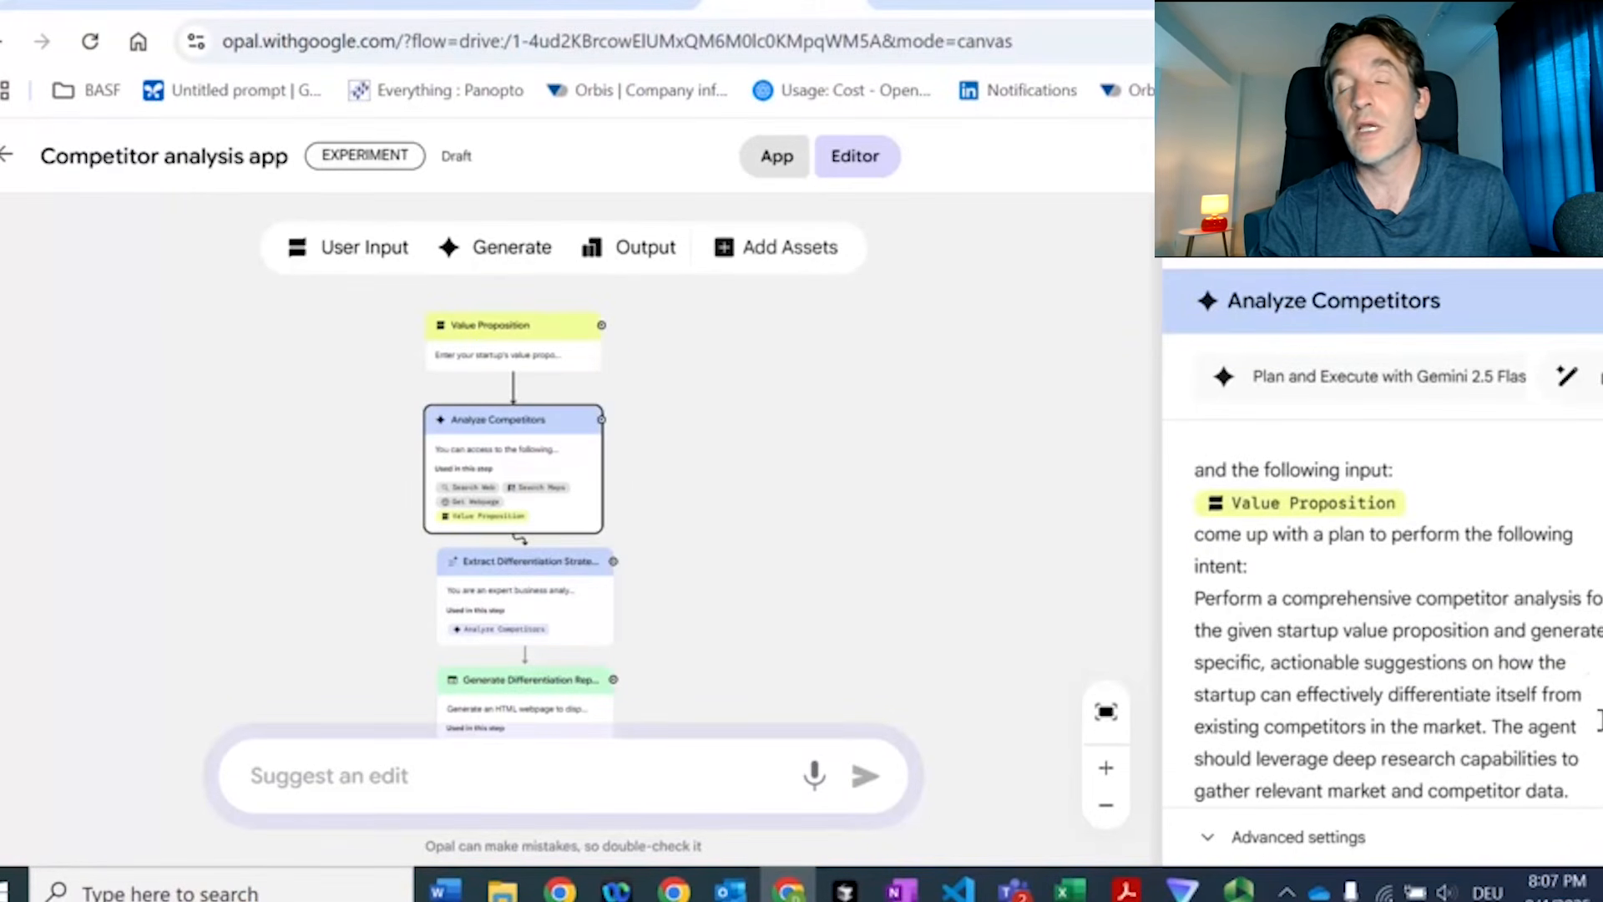
pyautogui.click(1600, 795)
pyautogui.press('Return')
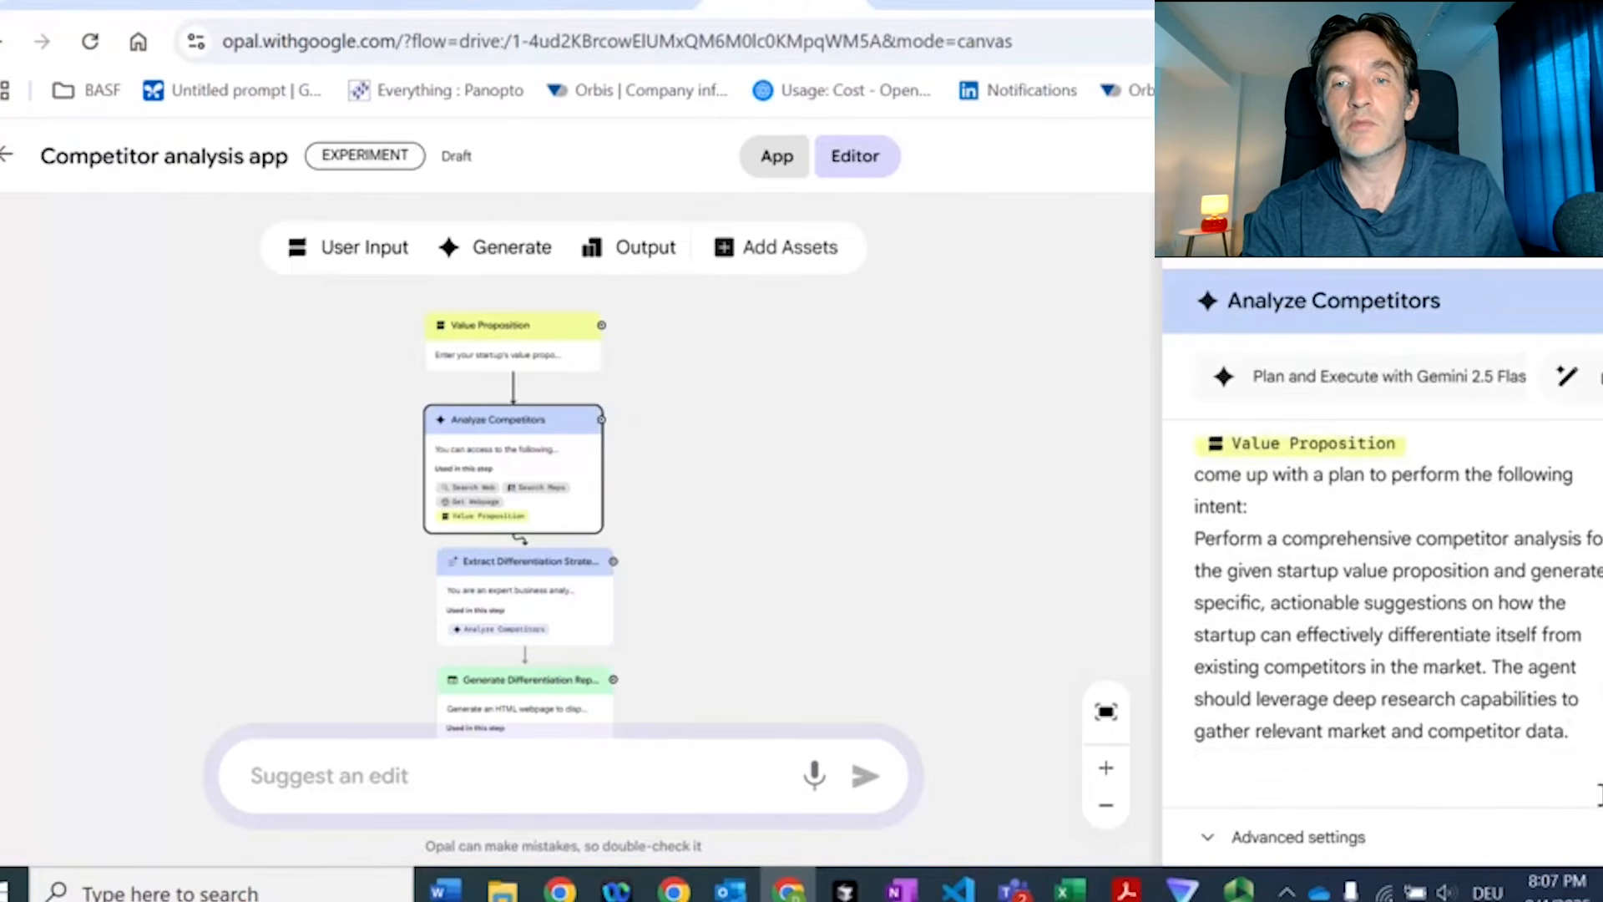
pyautogui.write('Giv')
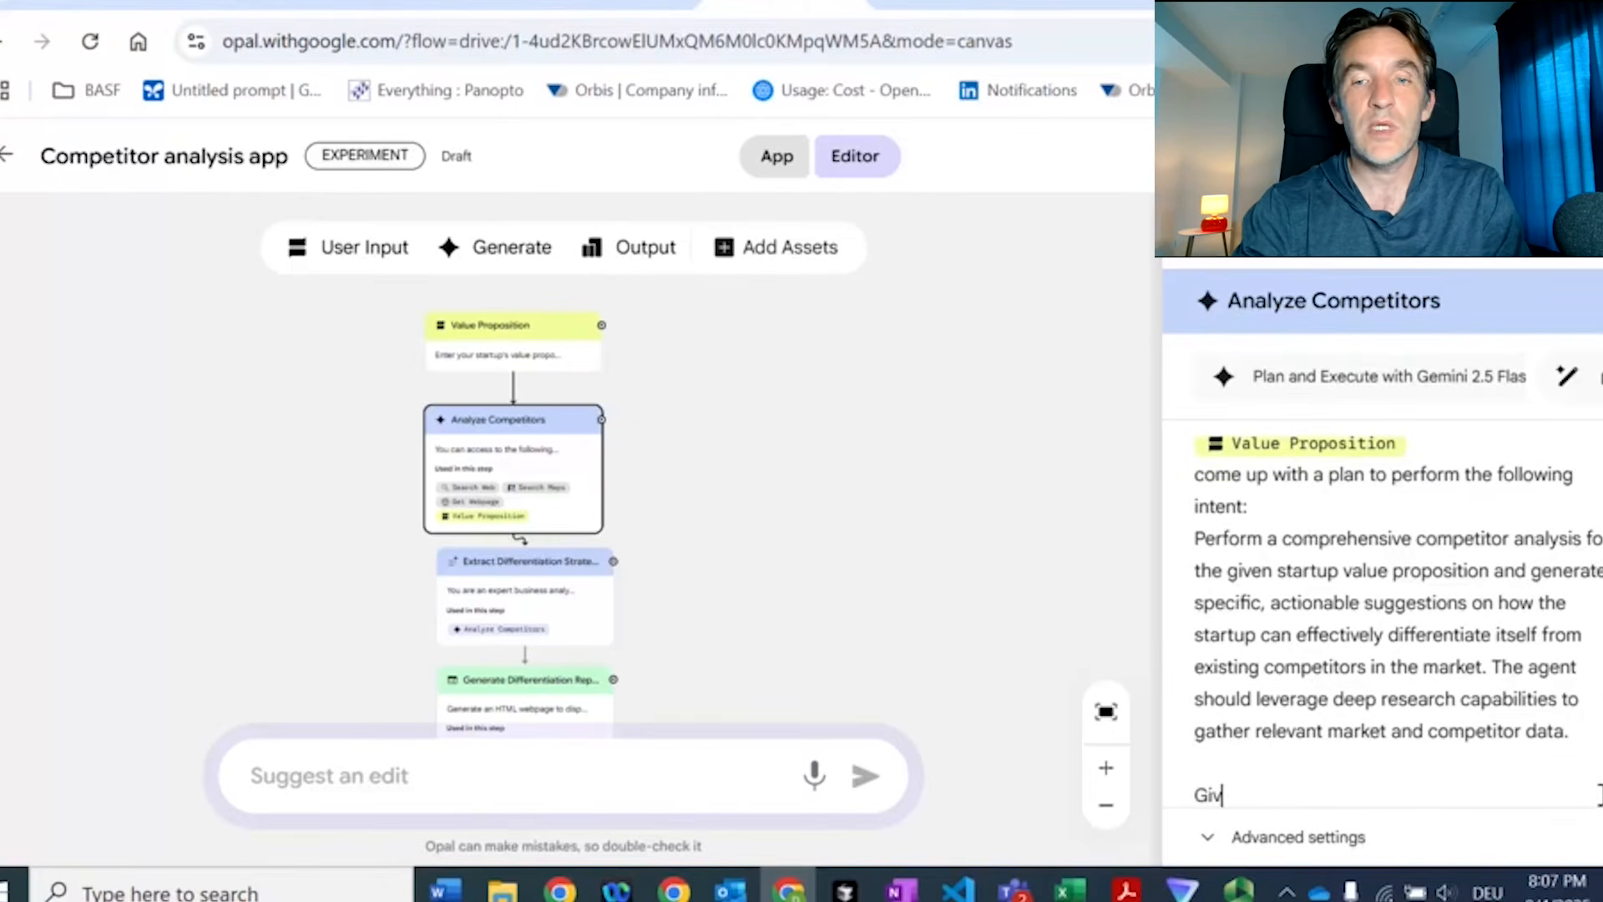
pyautogui.write('e me as out')
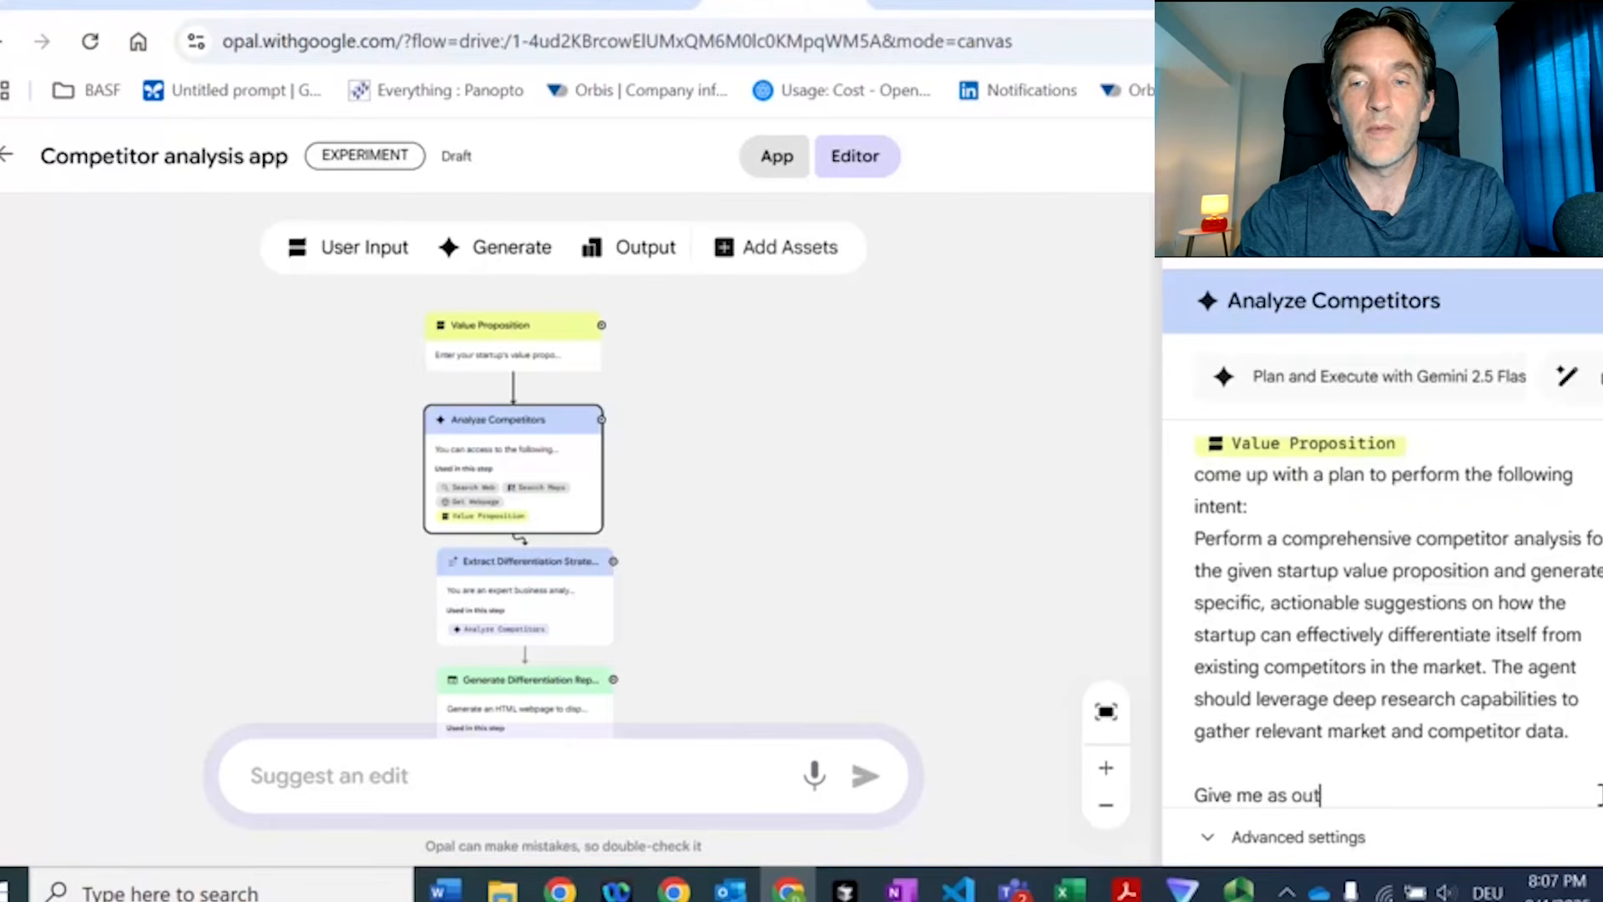
pyautogui.write('put a sl')
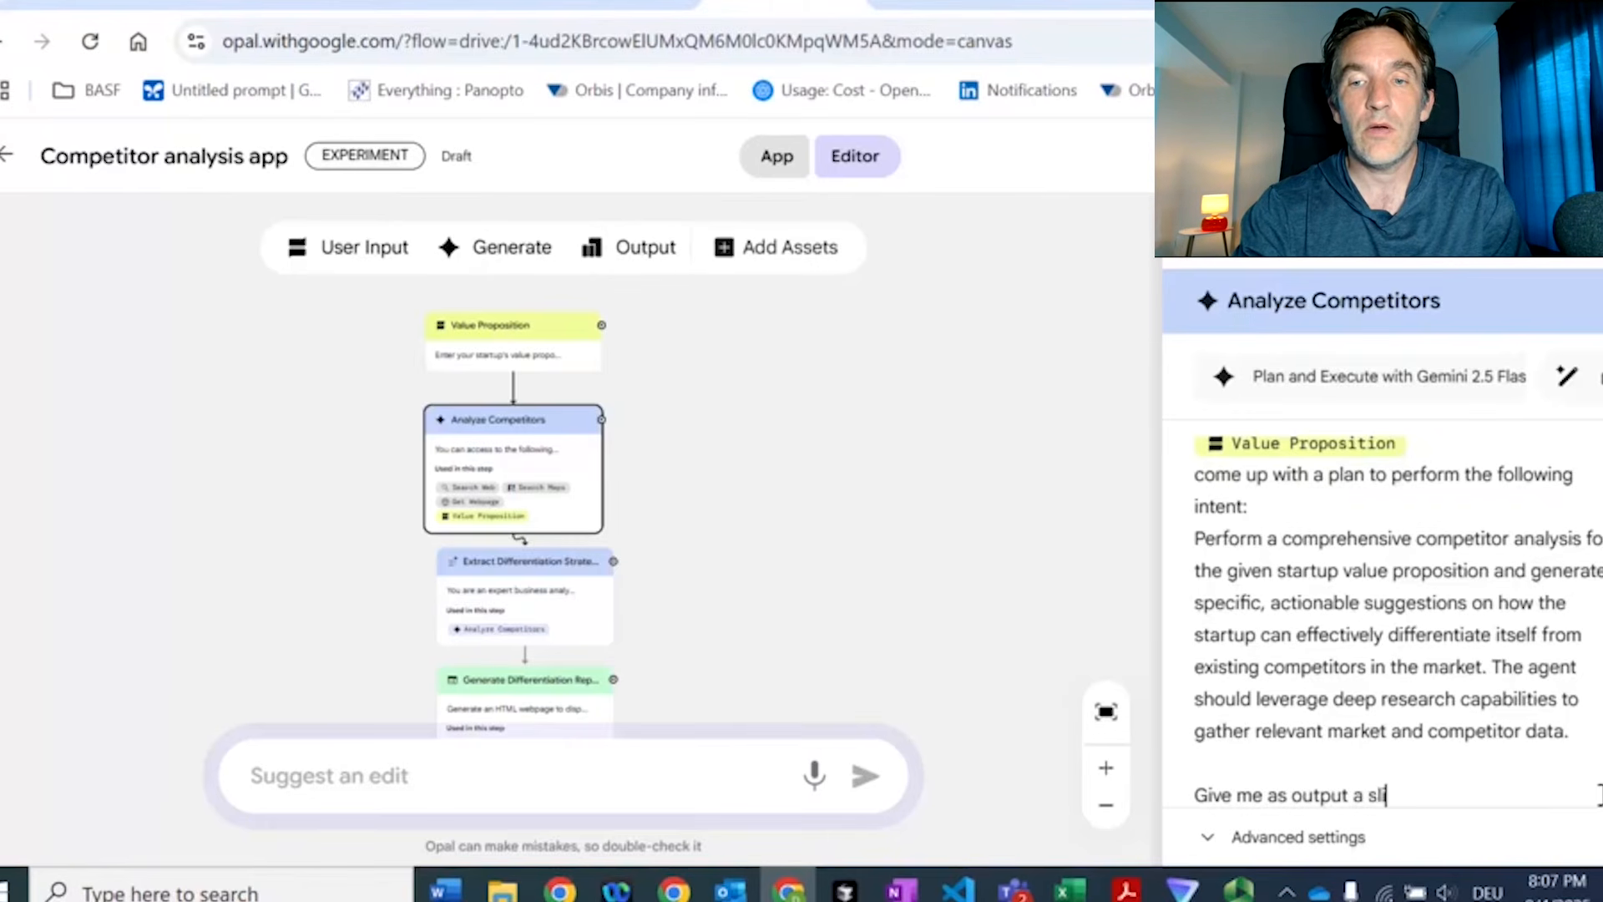
pyautogui.press('BackSpace')
pyautogui.press('BackSpace')
pyautogui.write('list of')
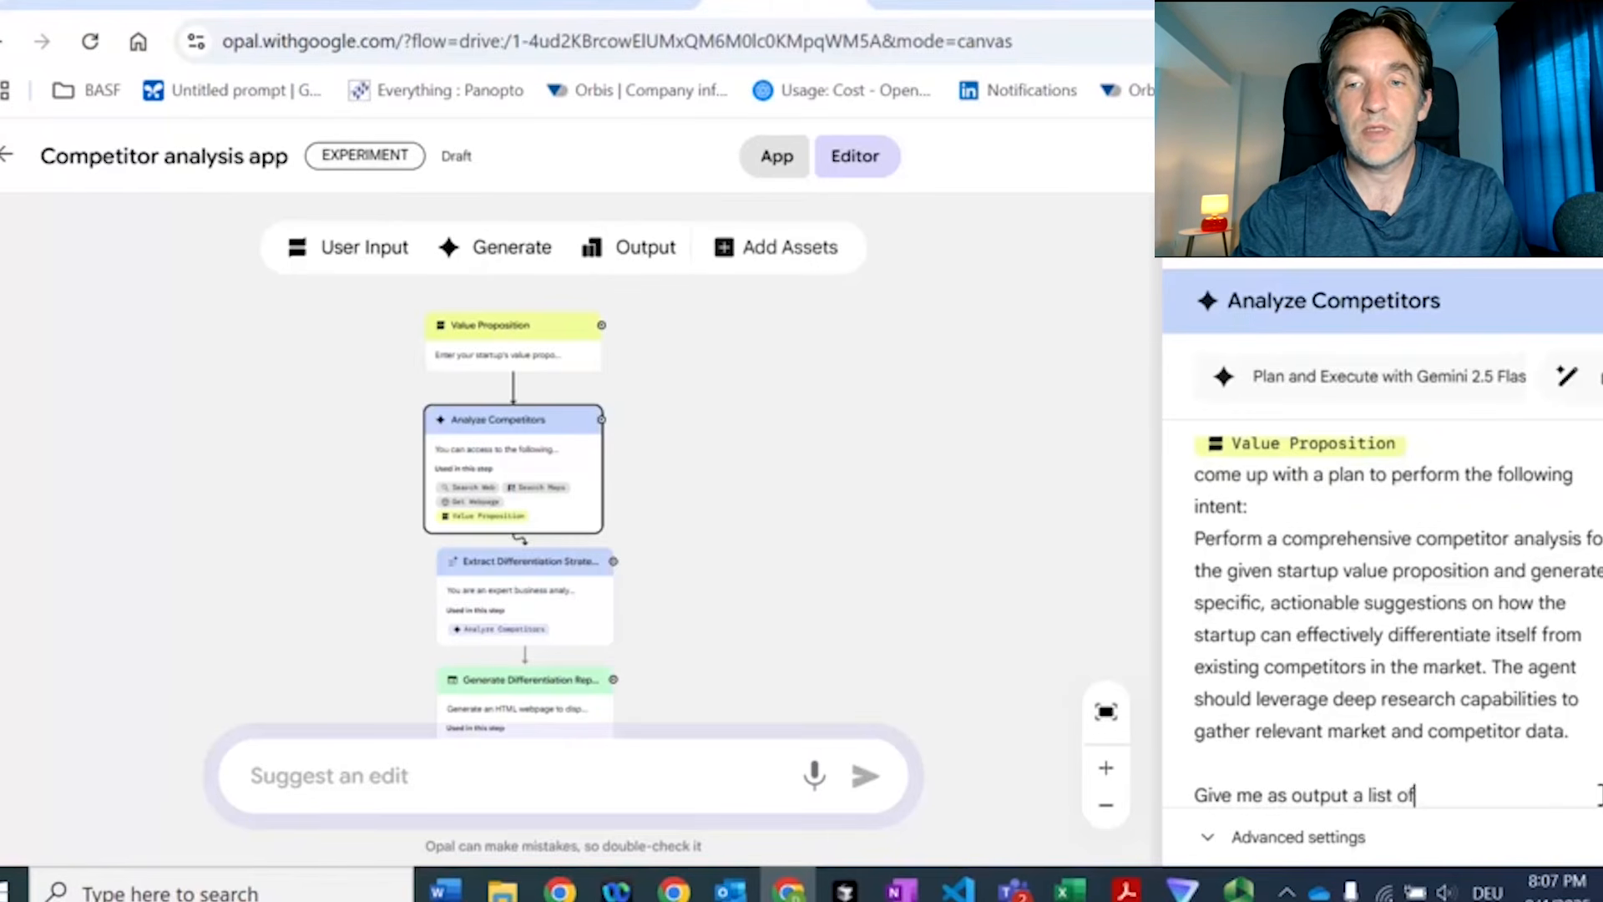
pyautogui.write(' explici')
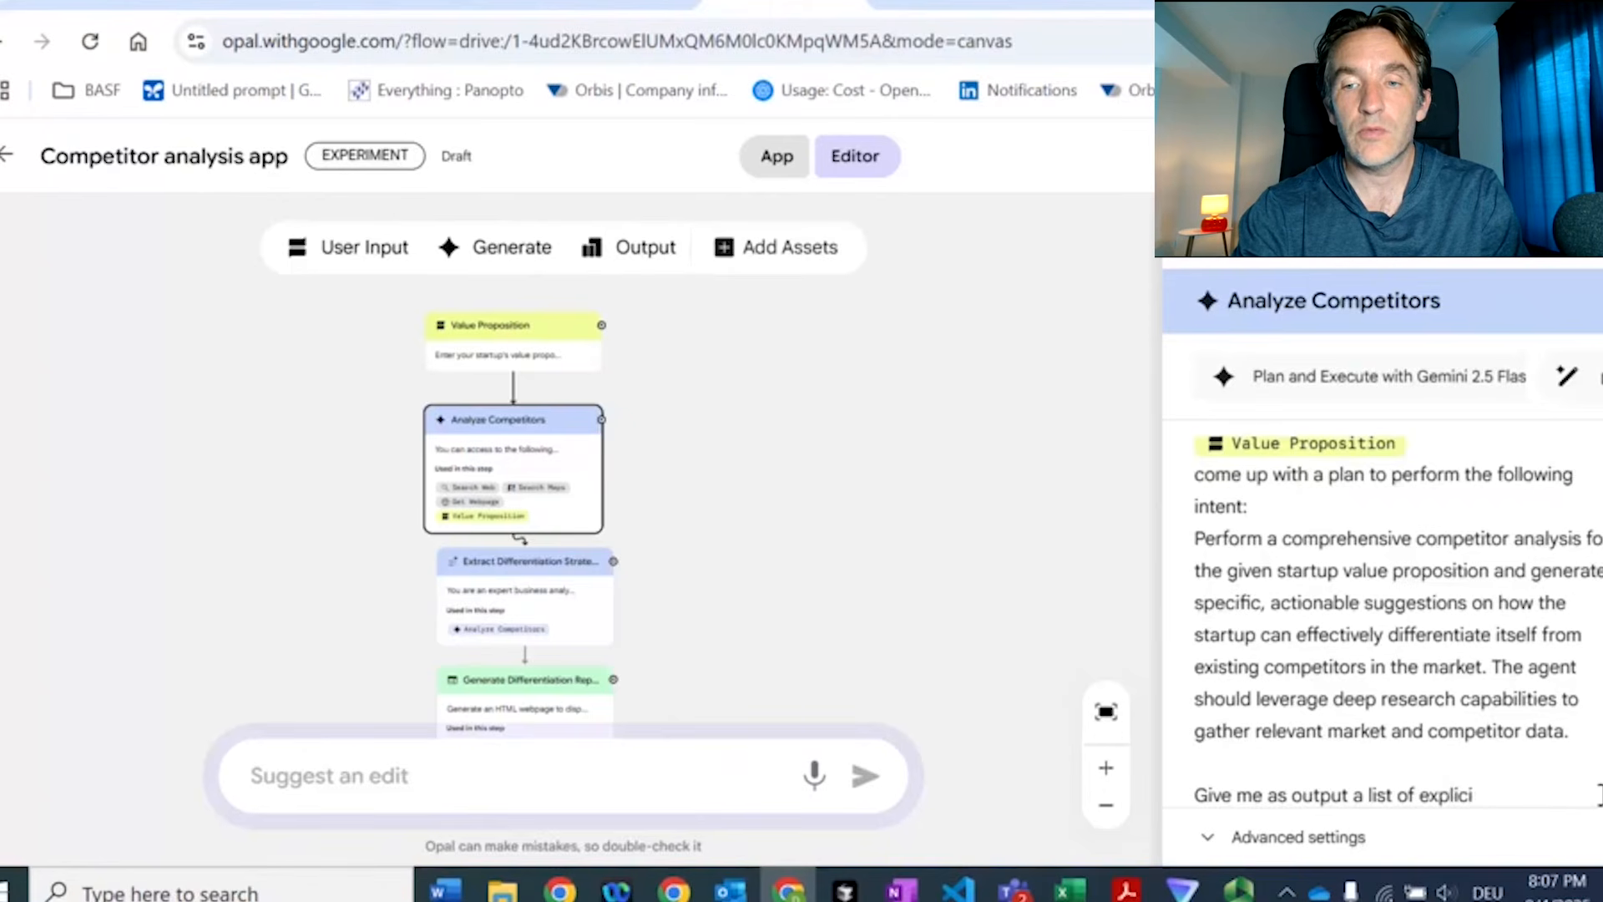
pyautogui.write('t compani')
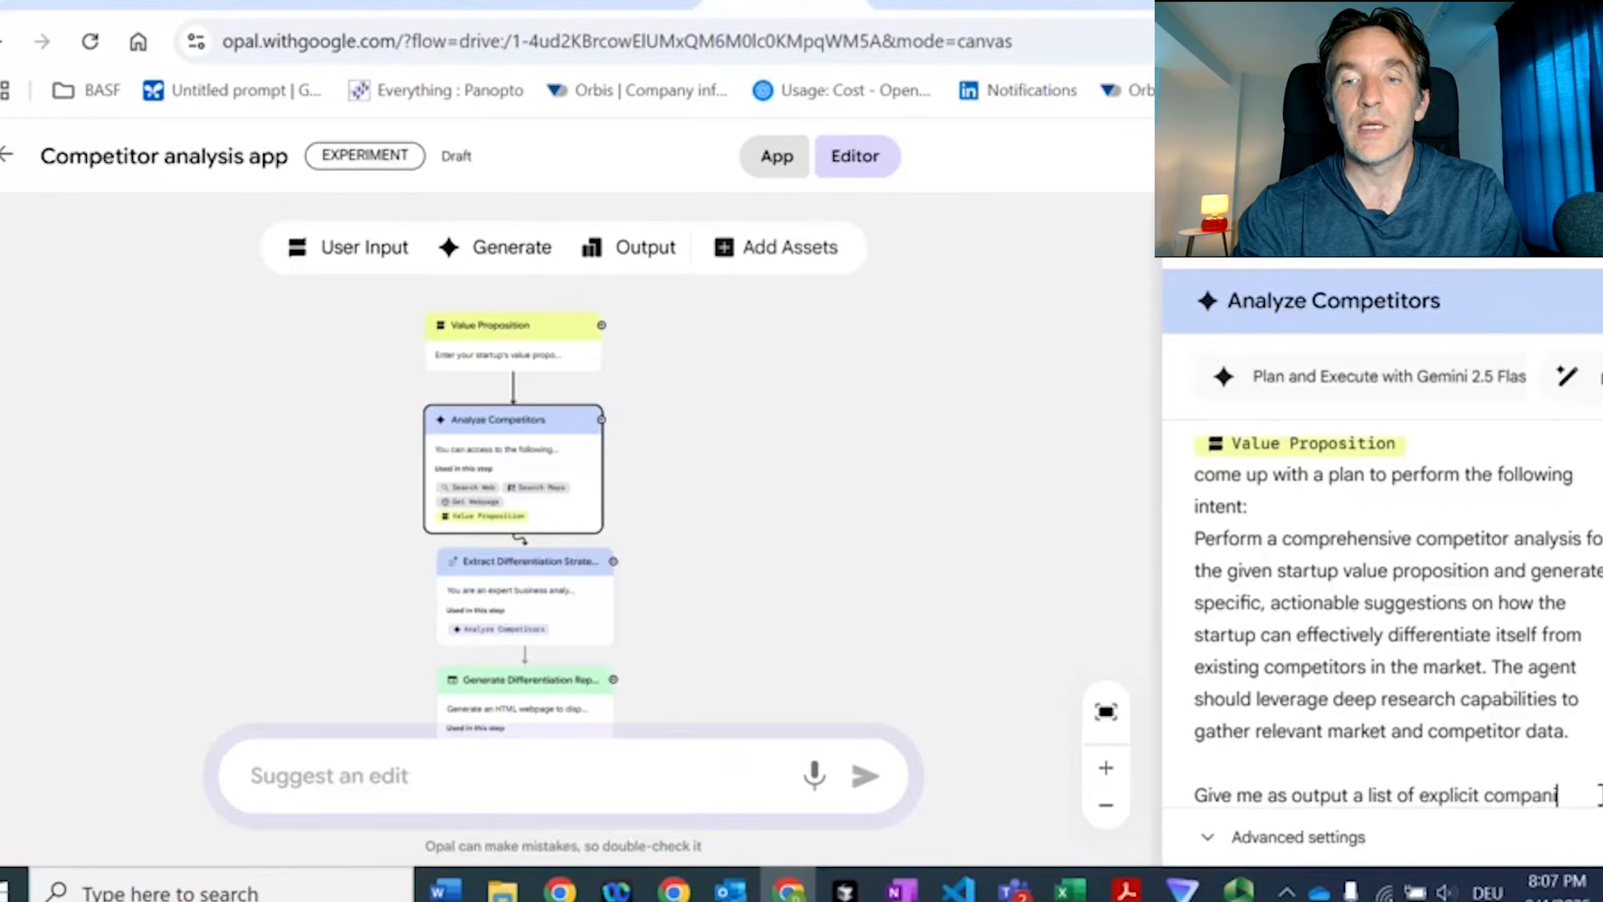
pyautogui.write('es')
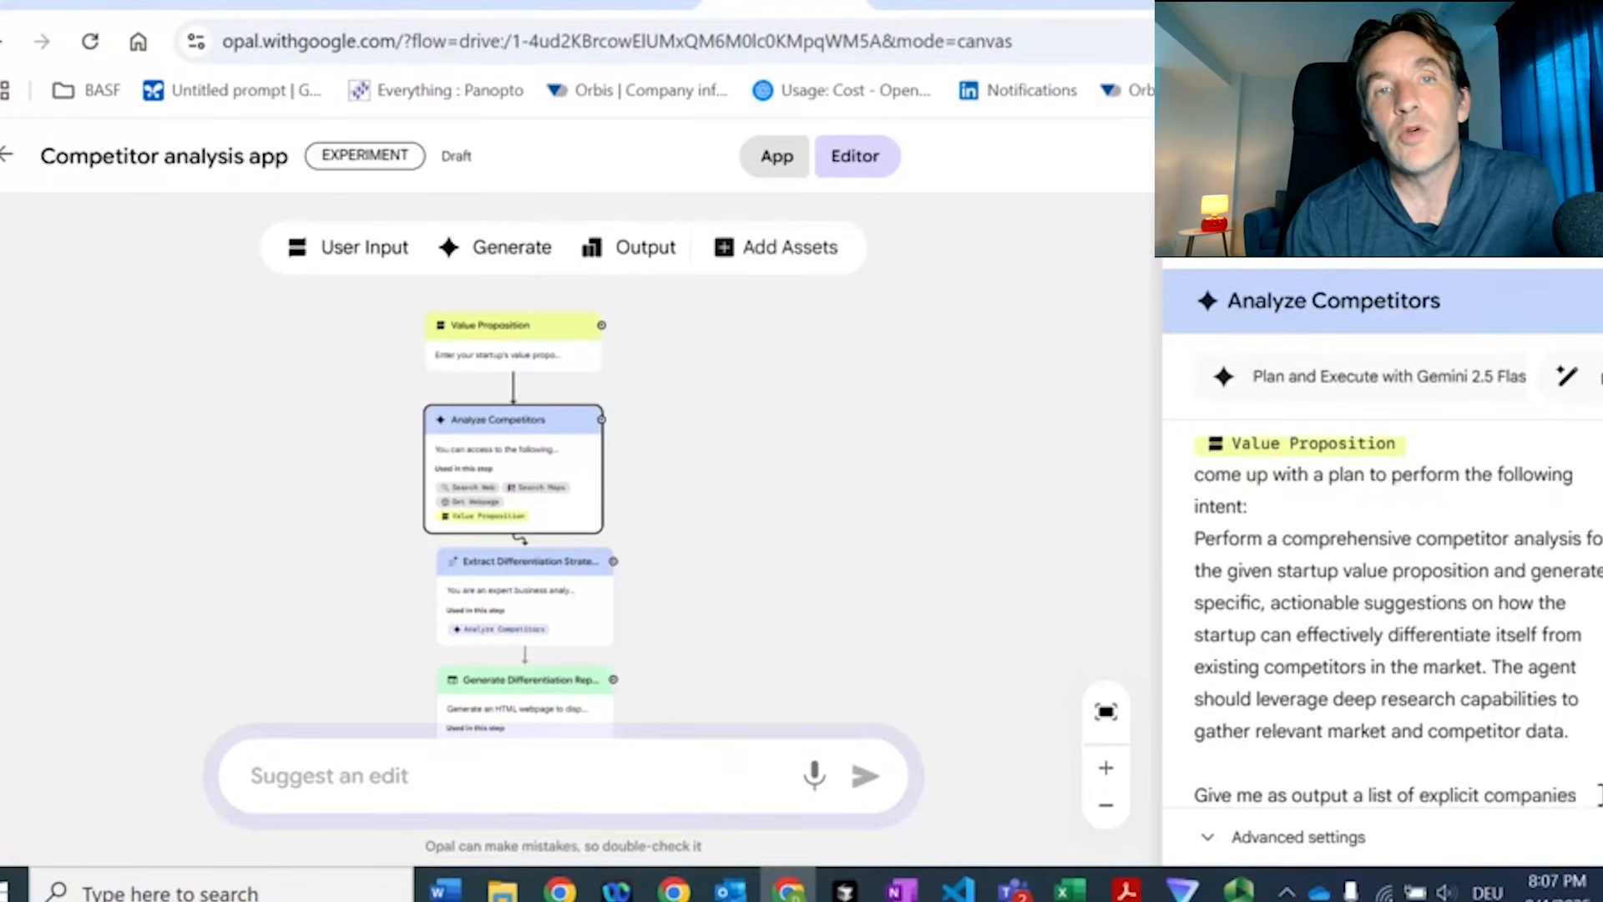